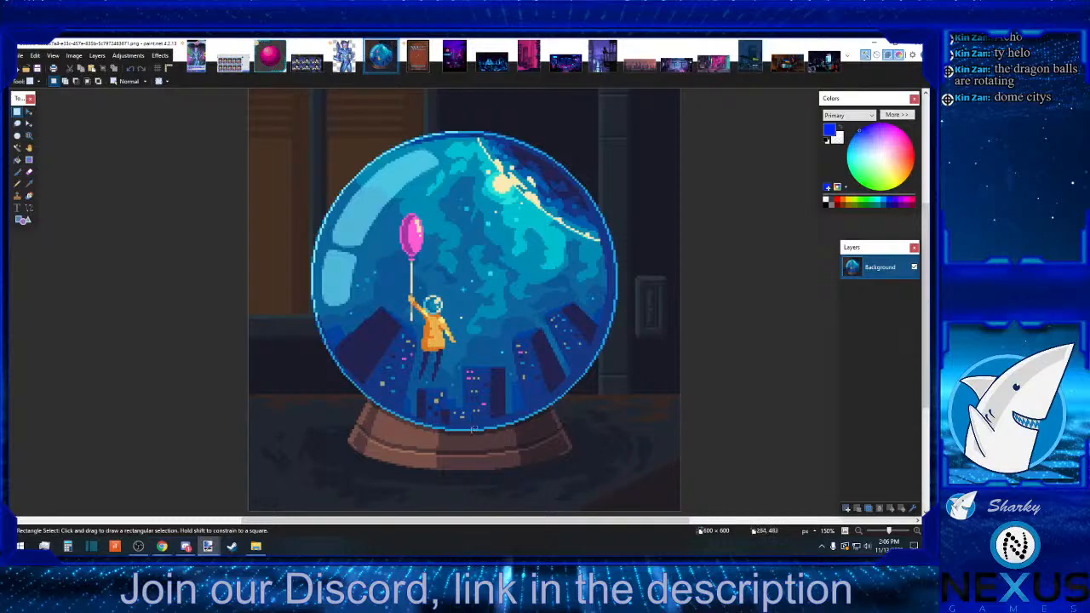
Sample the medium blue from the upper outline of the snow globe as the primary color
left_click(917, 532)
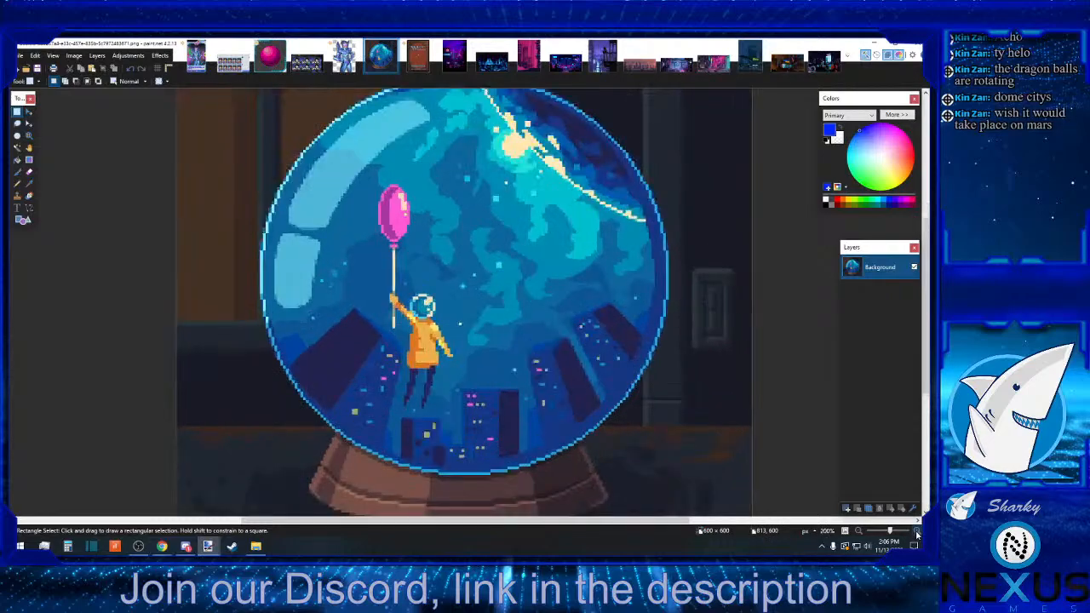
left_click(917, 532)
scroll(799, 483, "up", 2)
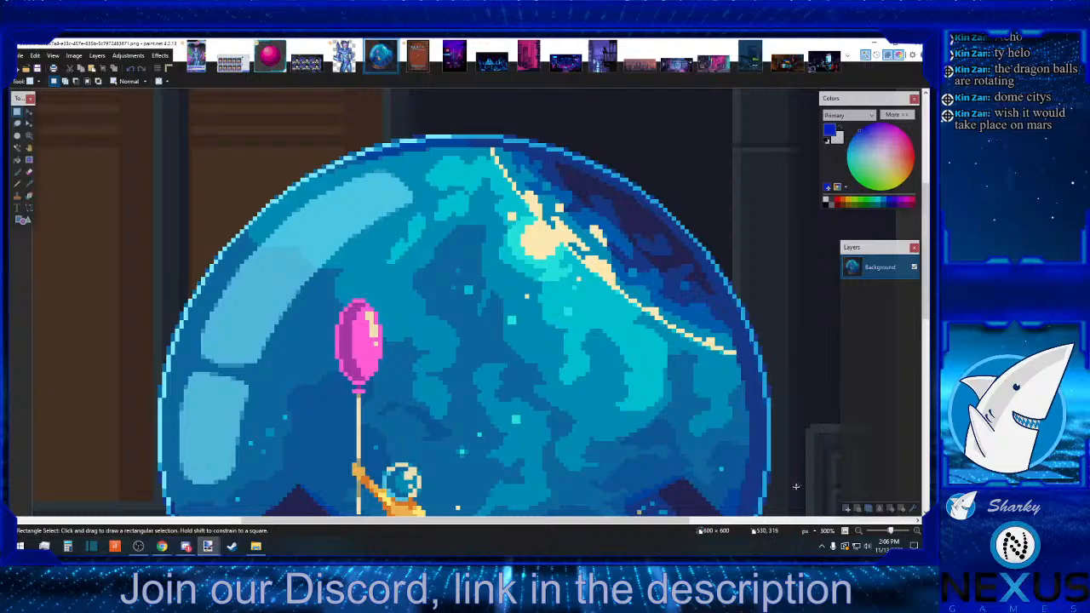
scroll(795, 486, "up", 2)
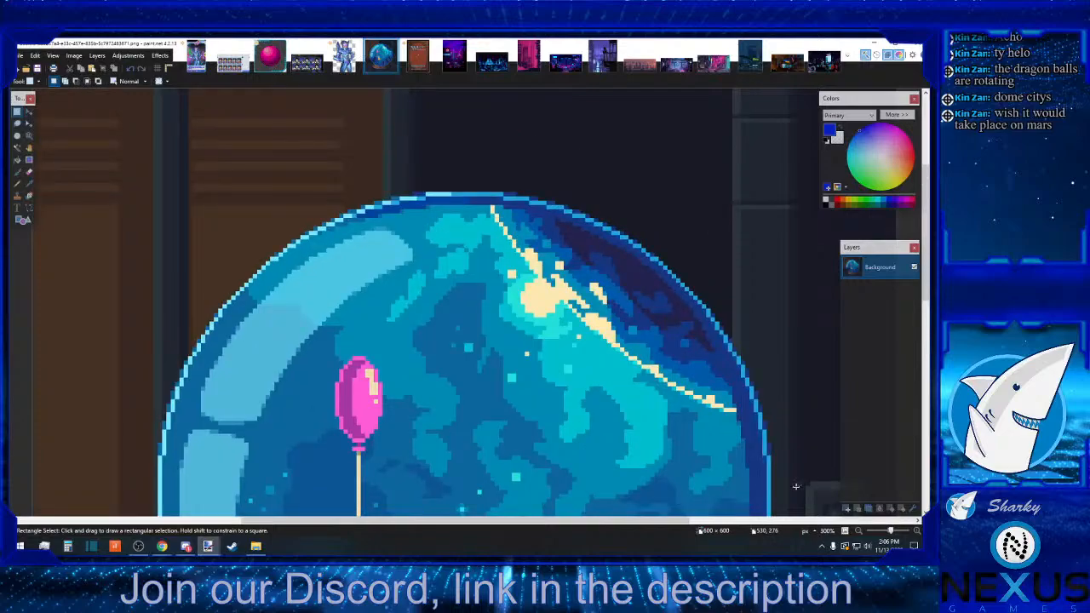
left_click(29, 185)
left_click(480, 192)
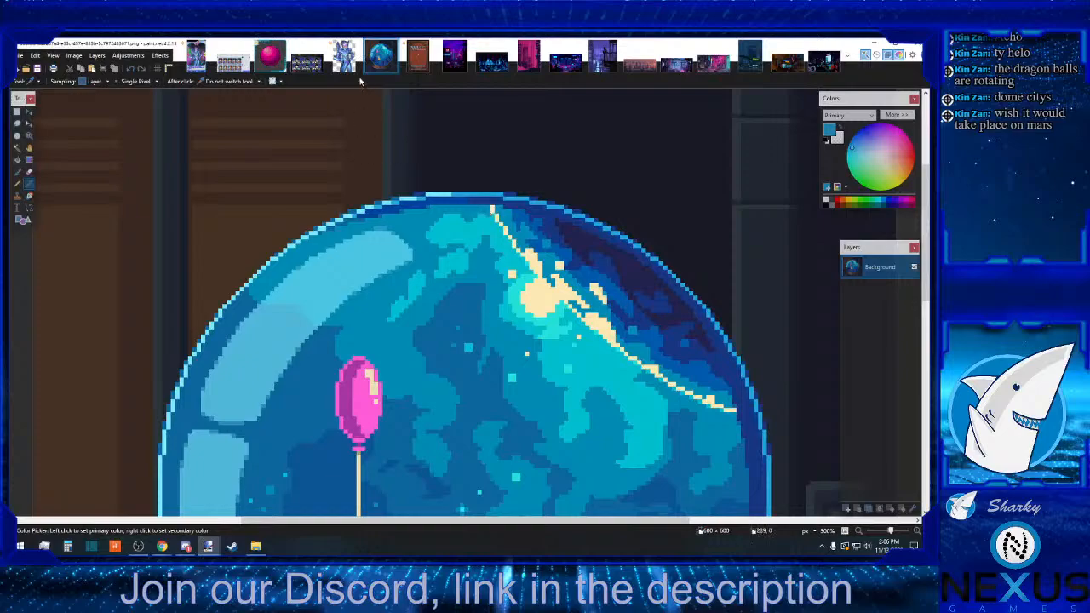
In the pink ball image, fill the darkest lower-right outline and matching inner shadow on Layer 7 with the sampled blue
left_click(273, 59)
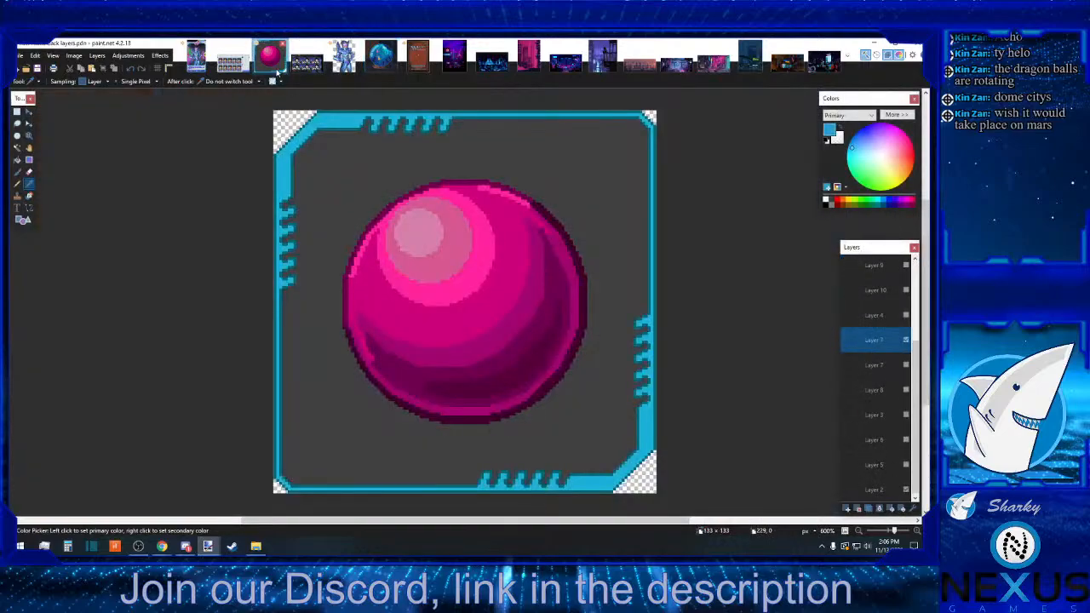
left_click(17, 160)
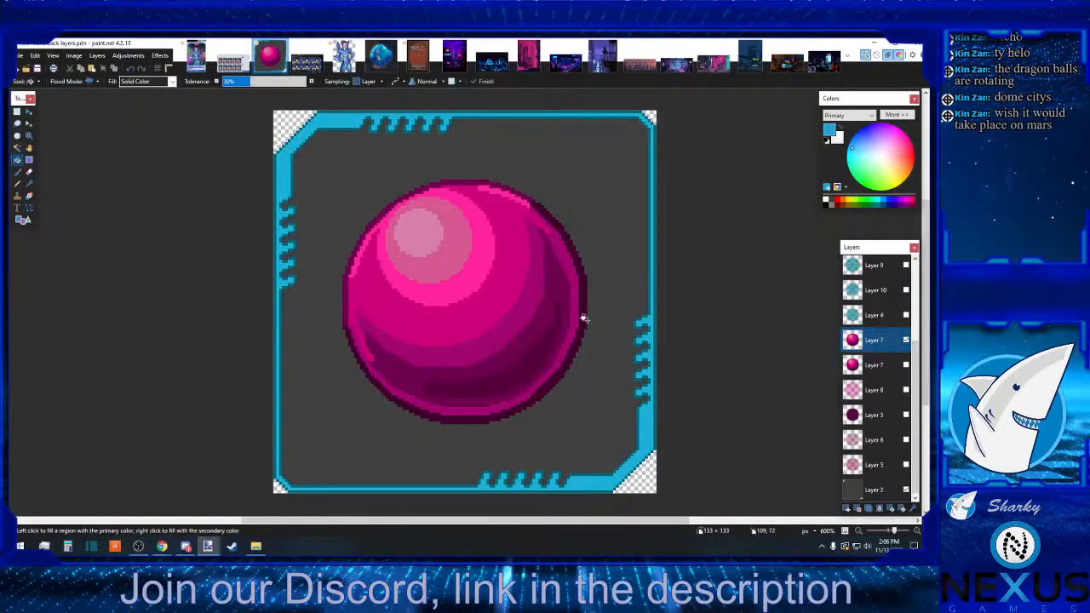
left_click(552, 378)
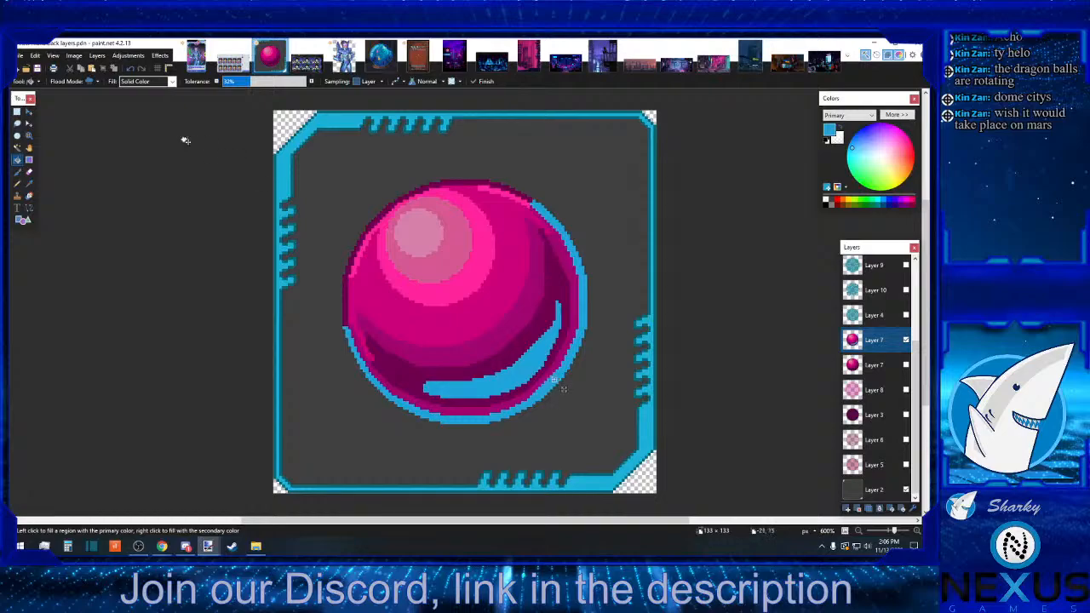
left_click(17, 112)
Return to the snow globe image and sample the light blue highlight at the top of its outline
left_click(375, 55)
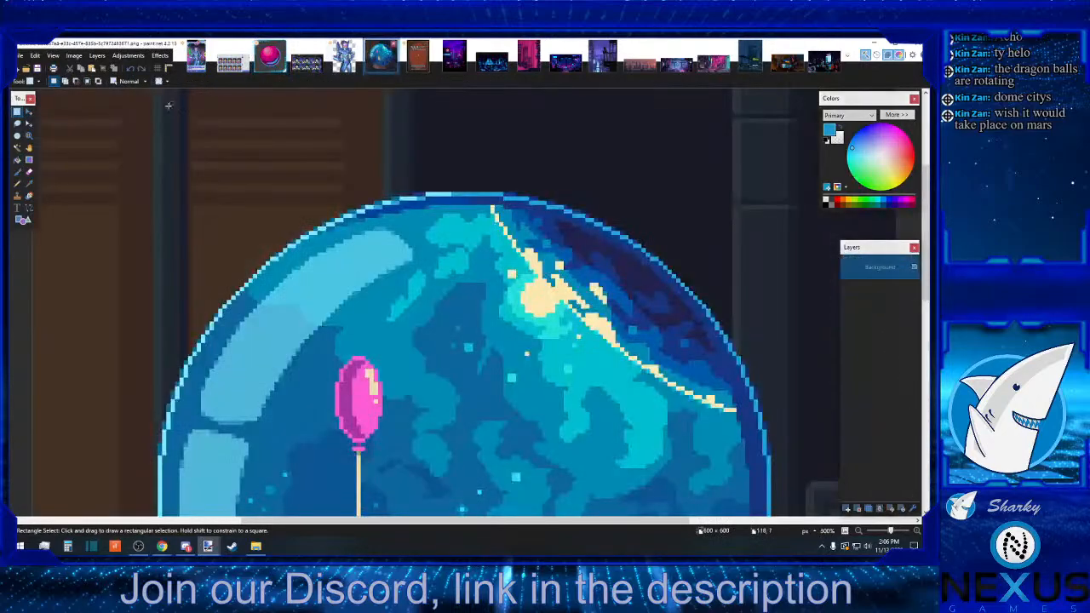
left_click(28, 183)
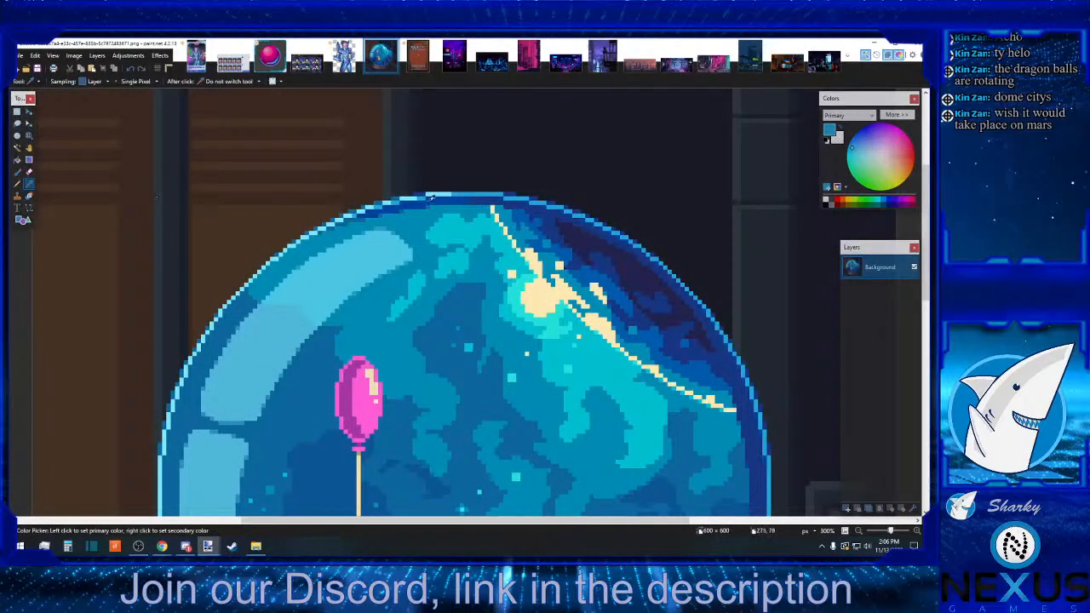
left_click(432, 193)
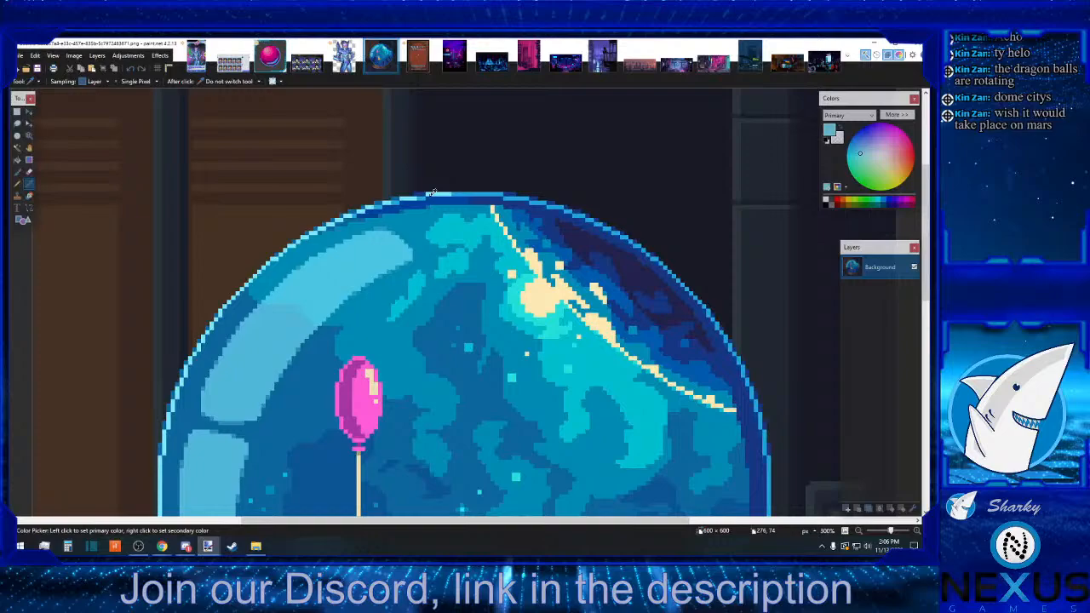
Fill the ball's dark upper-left outline and the matching shadow crescent with the sampled light blue
left_click(269, 54)
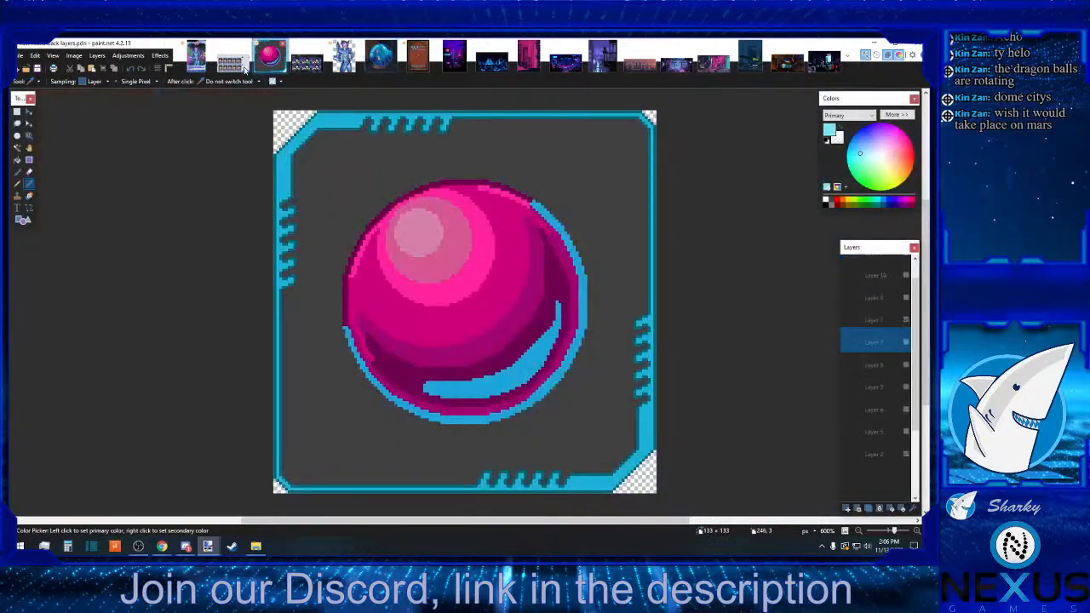
left_click(18, 159)
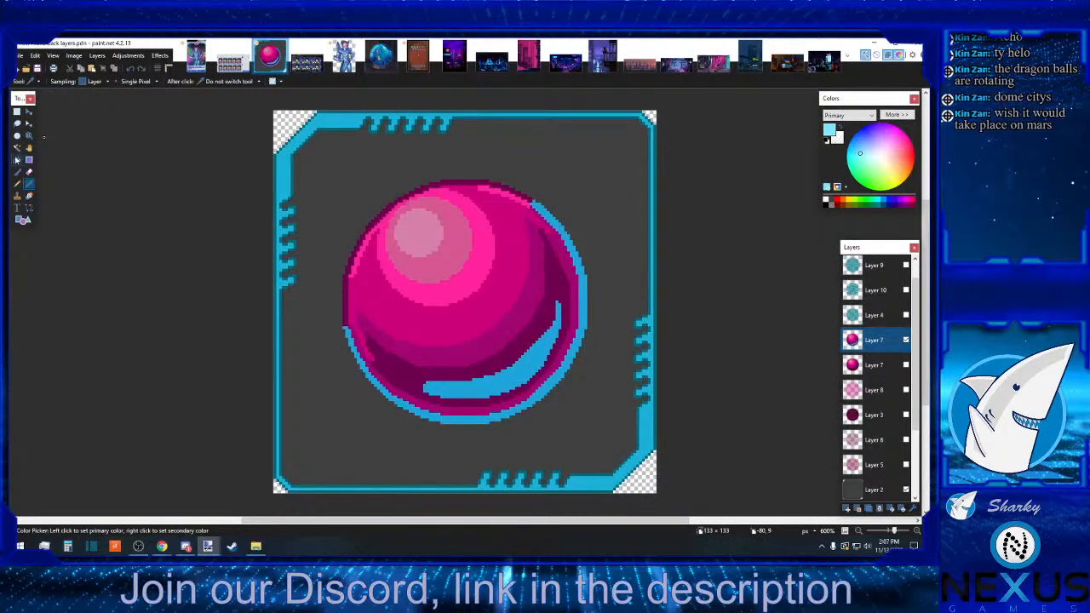
left_click(456, 181)
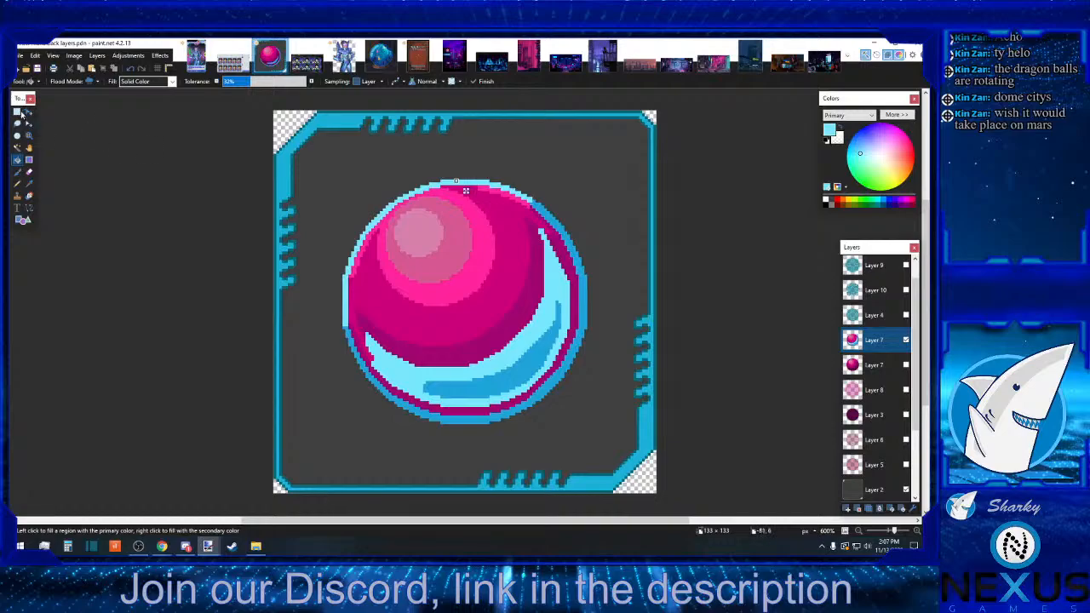
left_click(17, 111)
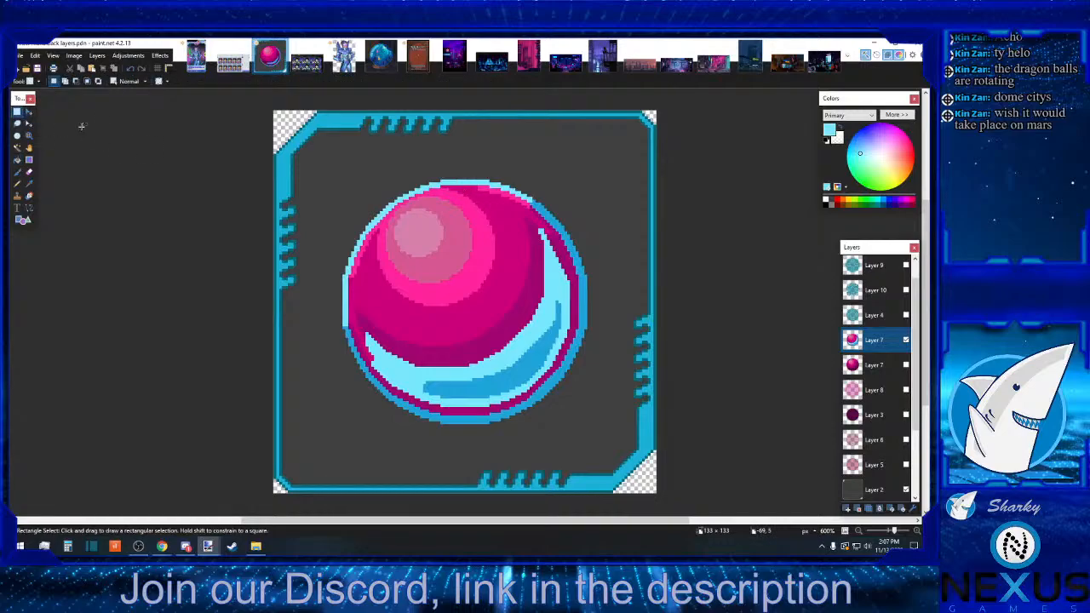
Return to the snow globe image and sample the pale blue of its glass reflection
left_click(379, 56)
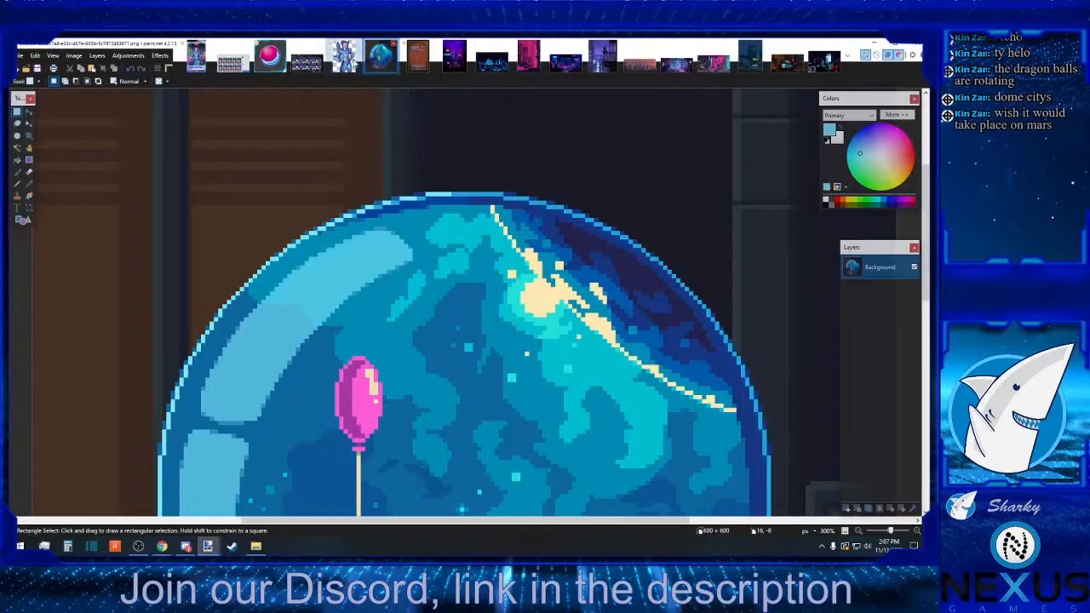
scroll(373, 126, "down", 3)
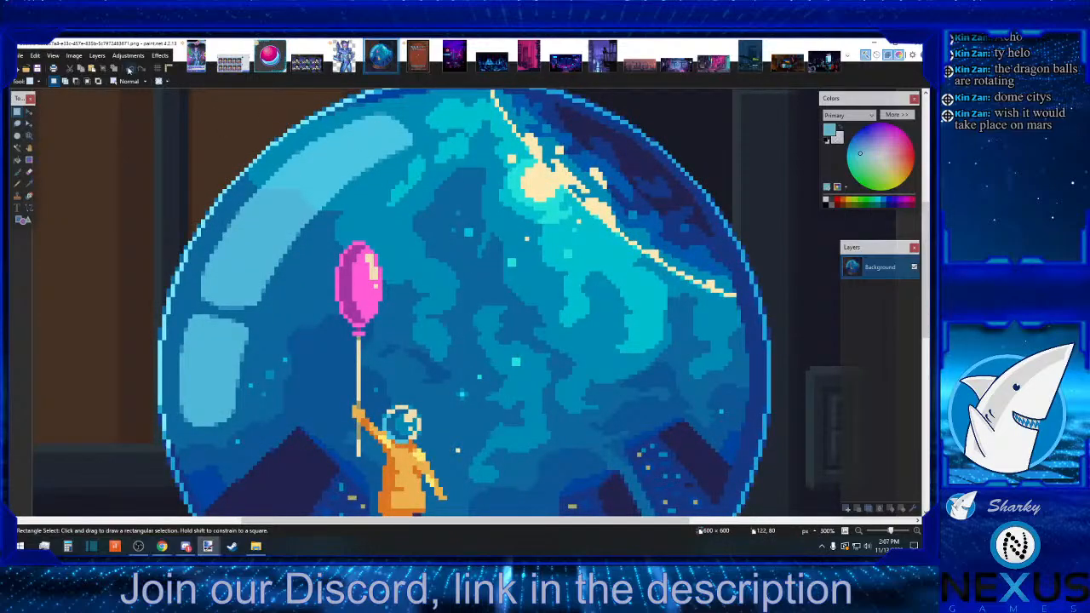
left_click(29, 183)
Fill the ball's innermost highlight circle with the sampled reflection blue, lowering the fill tolerance so the surrounding ring is excluded
left_click(269, 55)
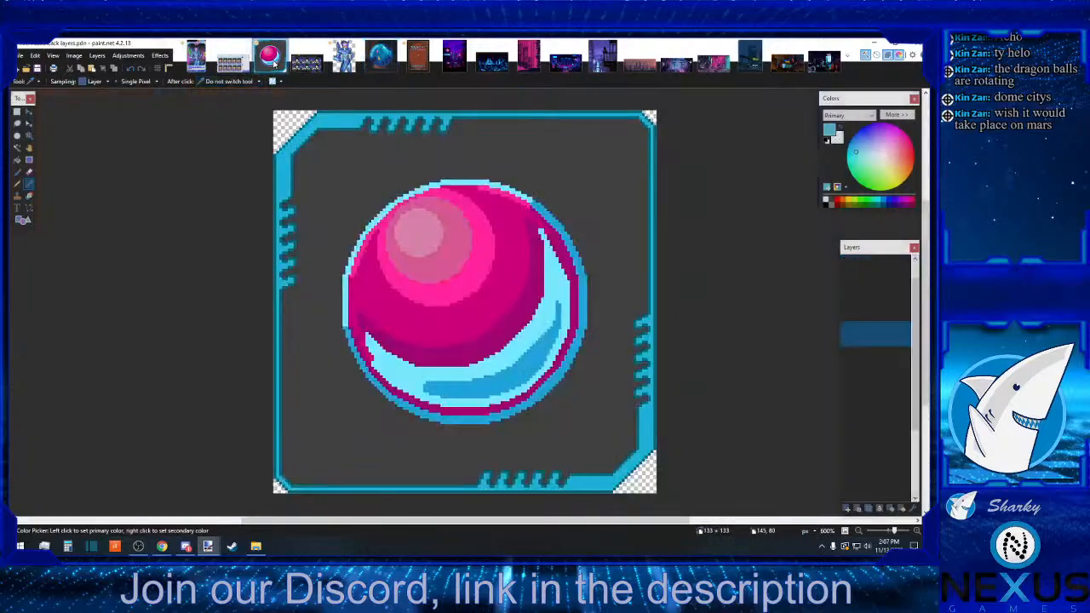
left_click(17, 159)
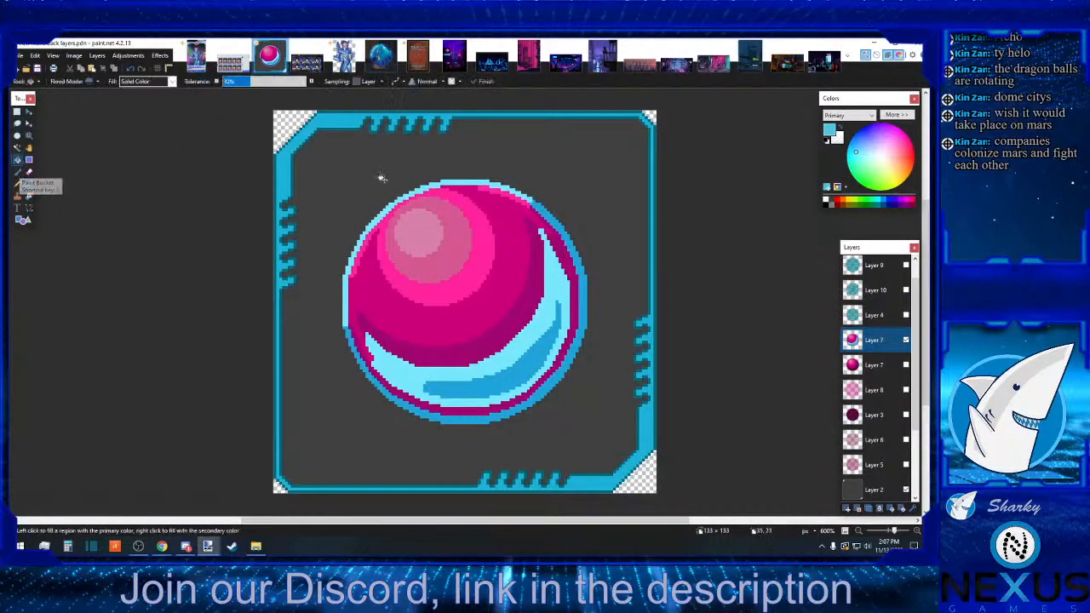
left_click(422, 228)
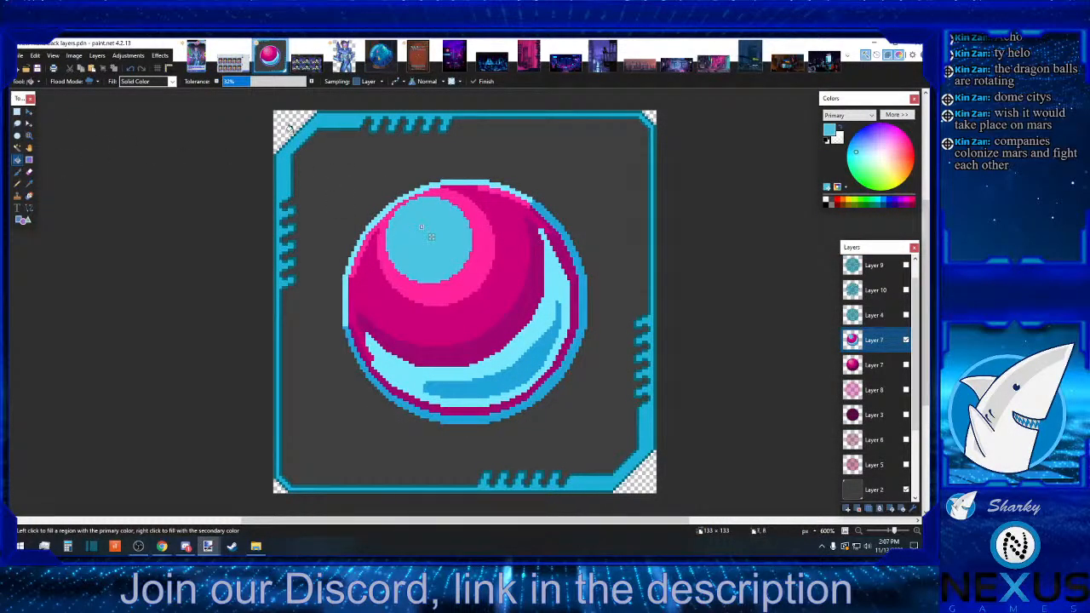
left_click(235, 83)
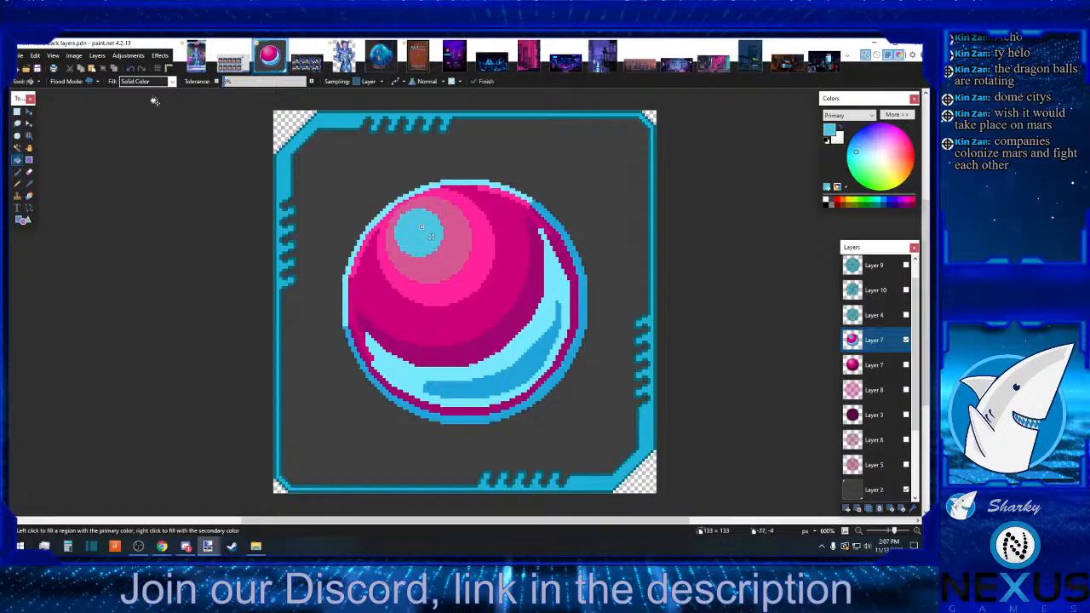
left_click(17, 112)
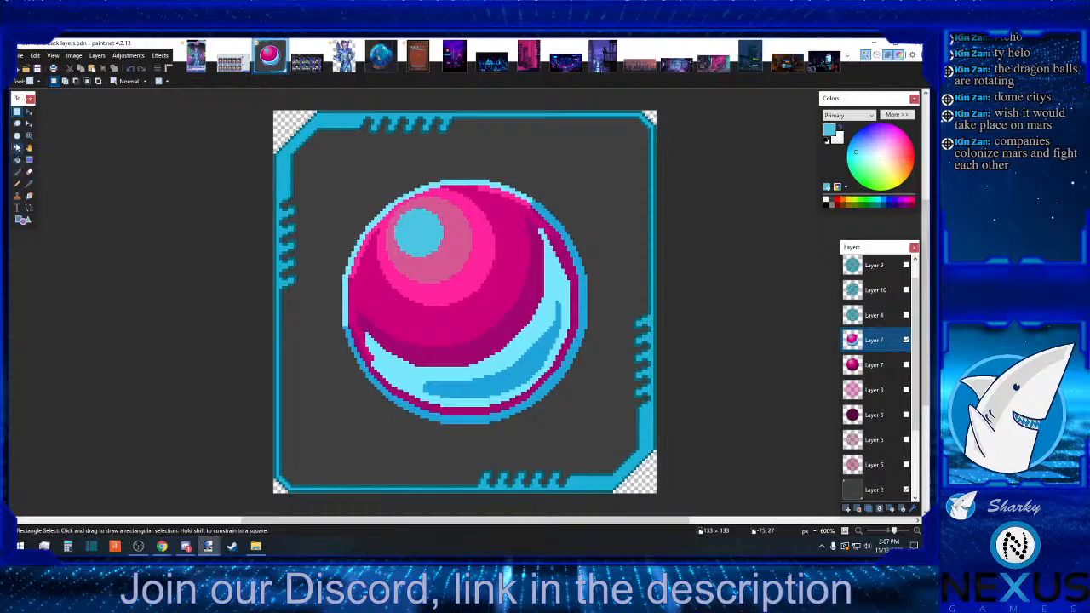
Select by color and delete the ball's magenta body and its darker magenta shadow band and rim
left_click(17, 147)
left_click(499, 243)
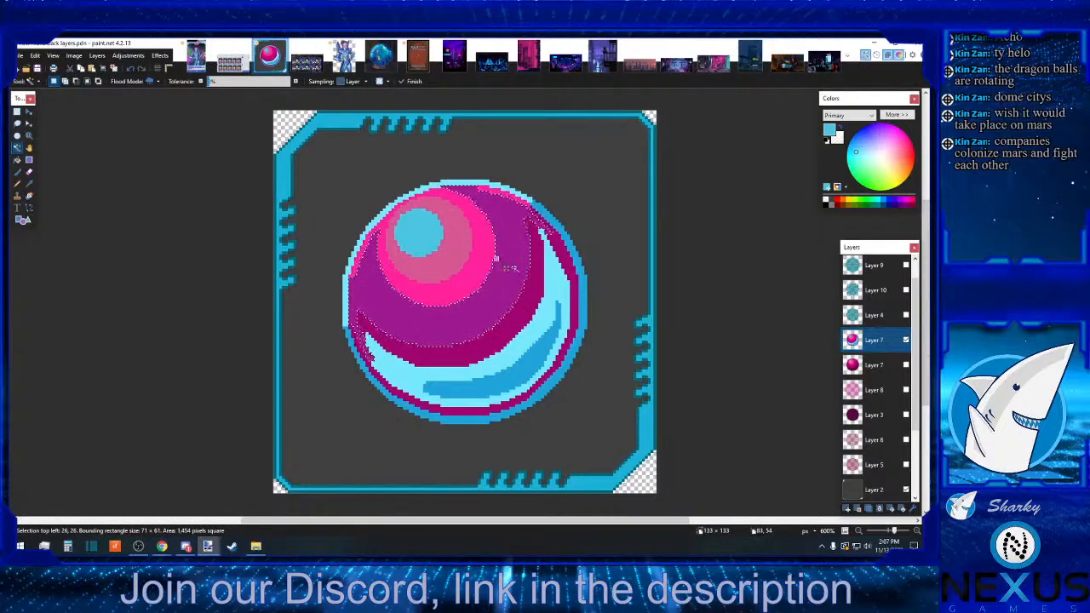
key("Delete")
key("ctrl+d")
left_click(537, 279)
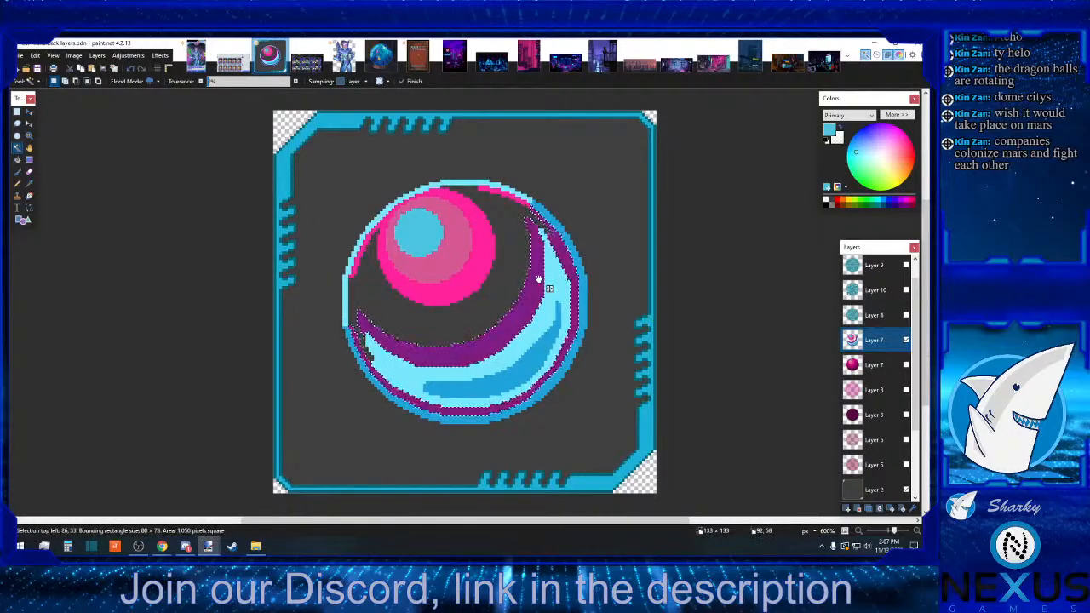
key("Delete")
Delete the remaining bright pink areas and the pale pink ring around the blue highlight circle
left_click(521, 204)
key("Delete")
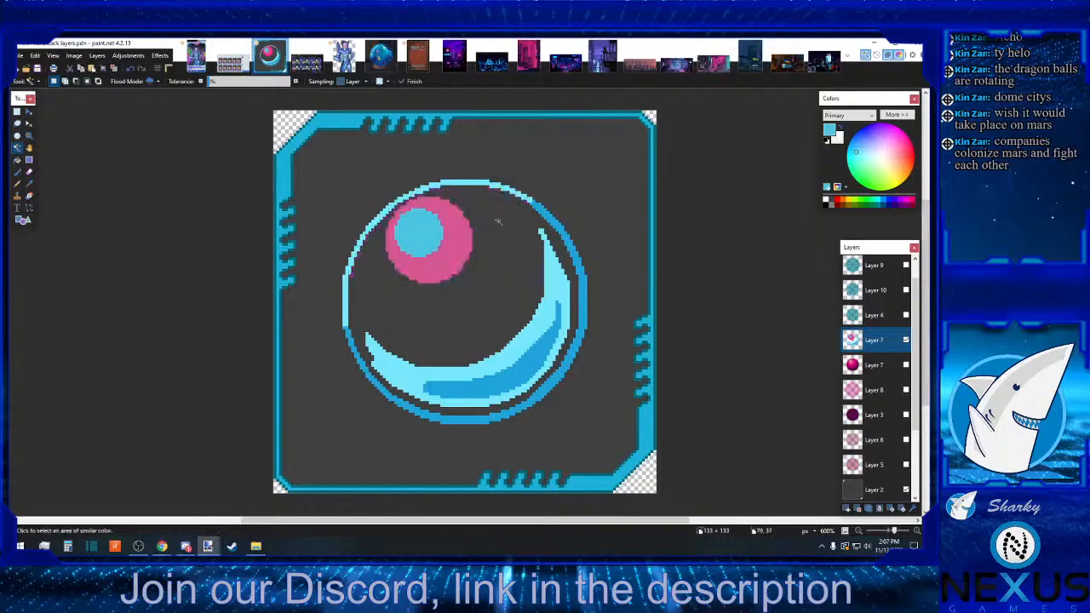
left_click(477, 240)
key("Delete")
key("ctrl+d")
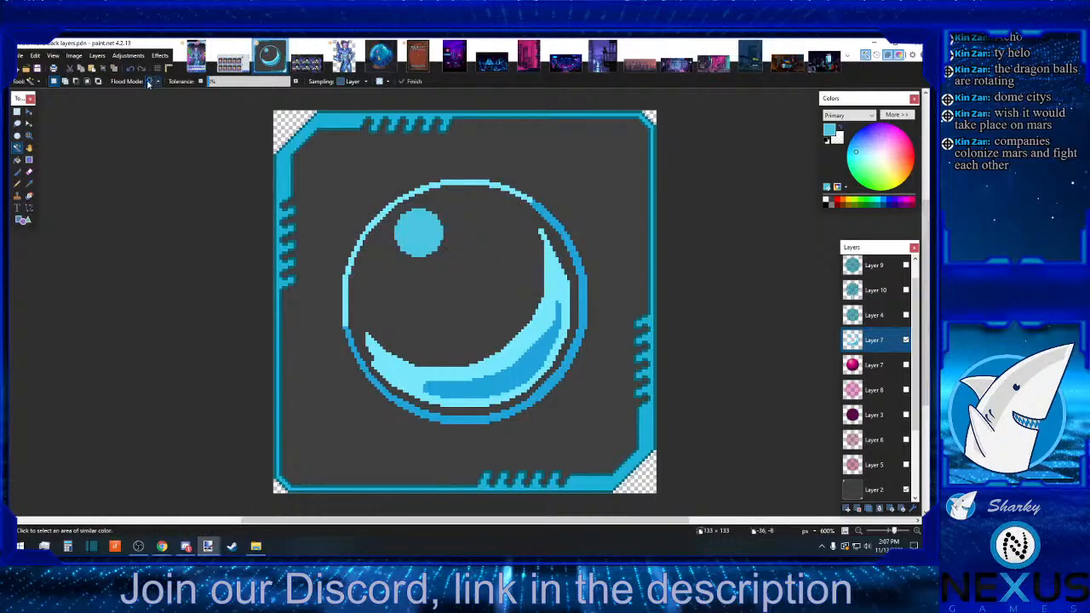
Select and delete the light blue and darker blue crescents inside the lower part of the ball's outline
left_click(555, 284)
key("Delete")
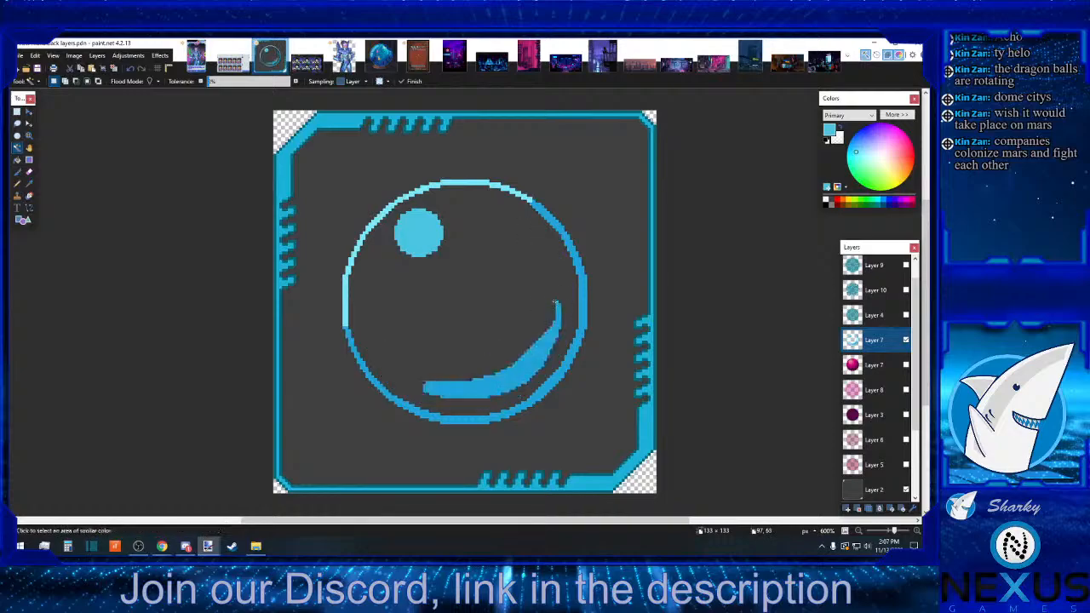
left_click(555, 323)
key("Delete")
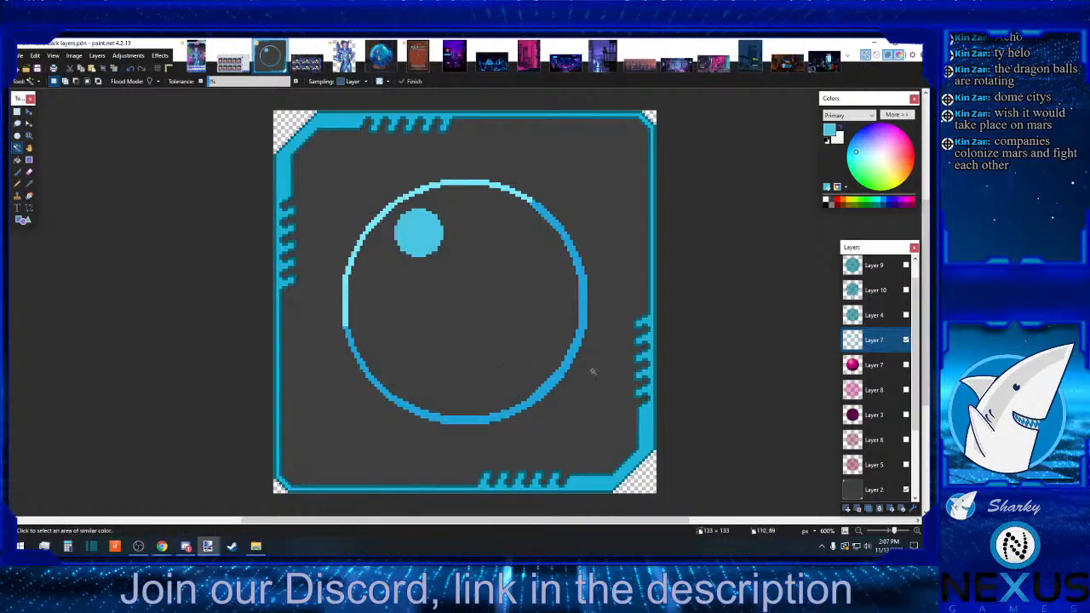
left_click(858, 531)
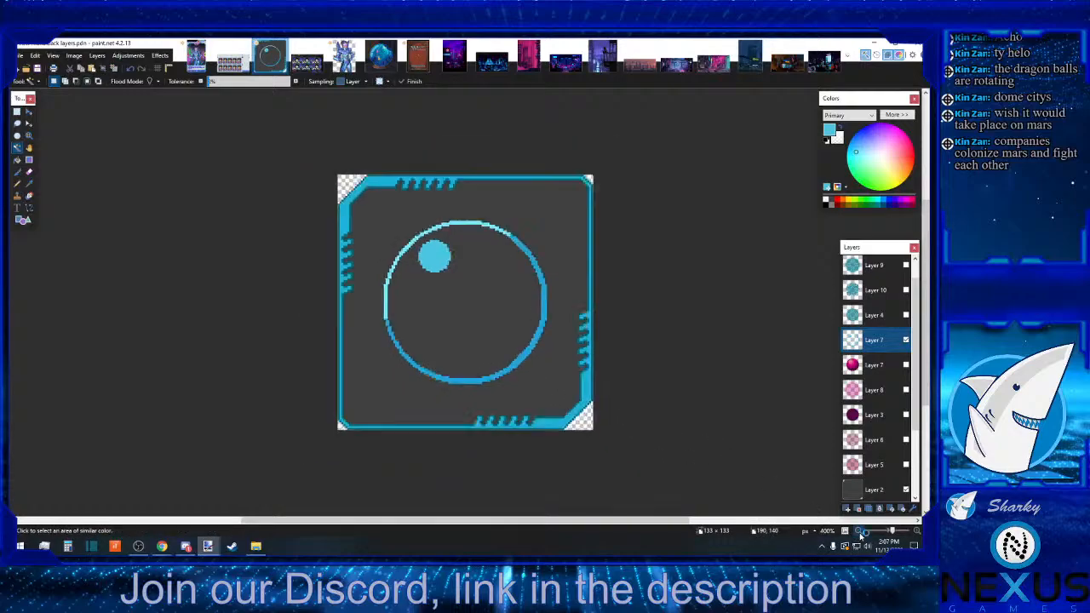
left_click(859, 530)
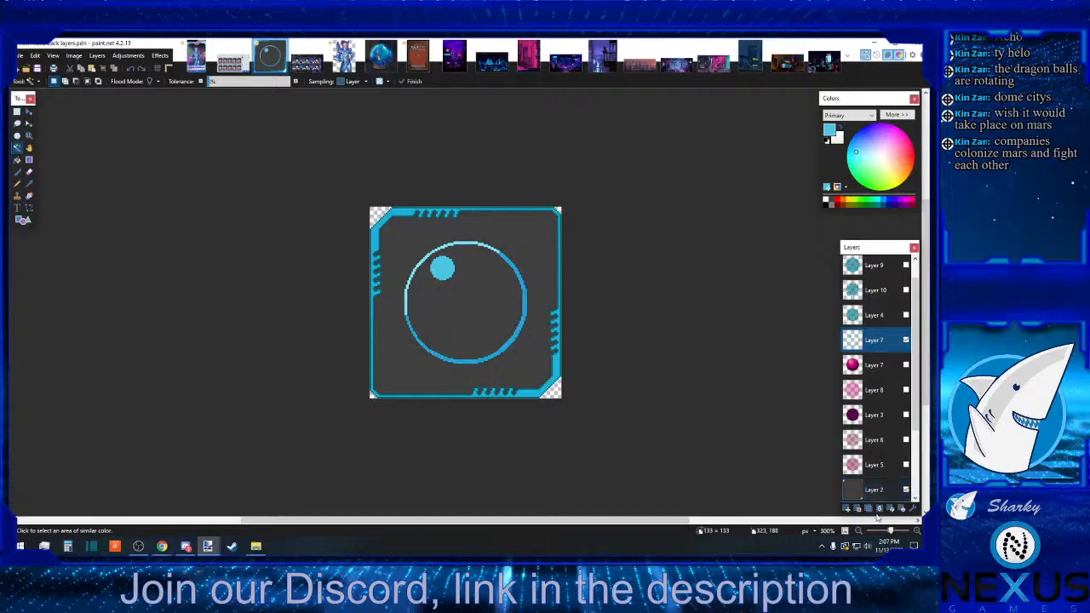
left_click(917, 530)
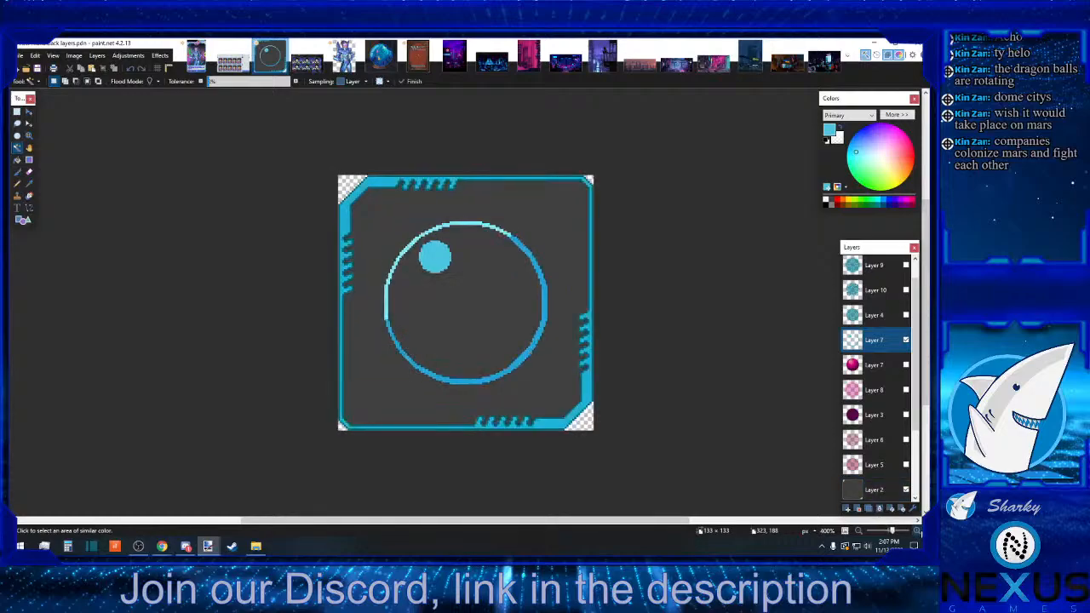
left_click(917, 530)
left_click(917, 530)
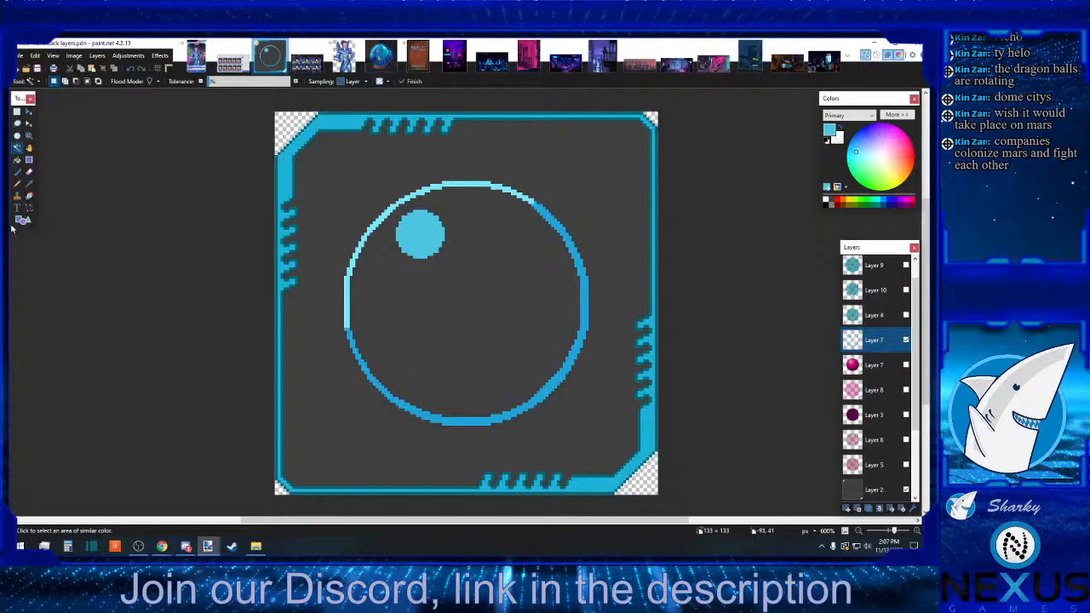
Try to draw a thin curved reflection line across the blue highlight circle, running parallel to the dome's upper-left outline
left_click(29, 184)
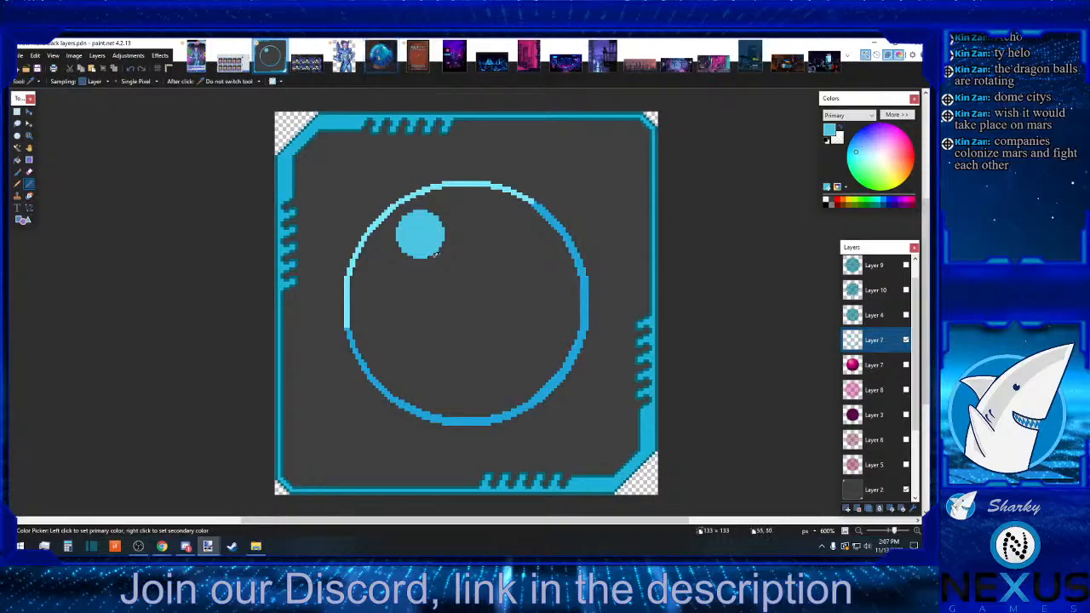
left_click(916, 530)
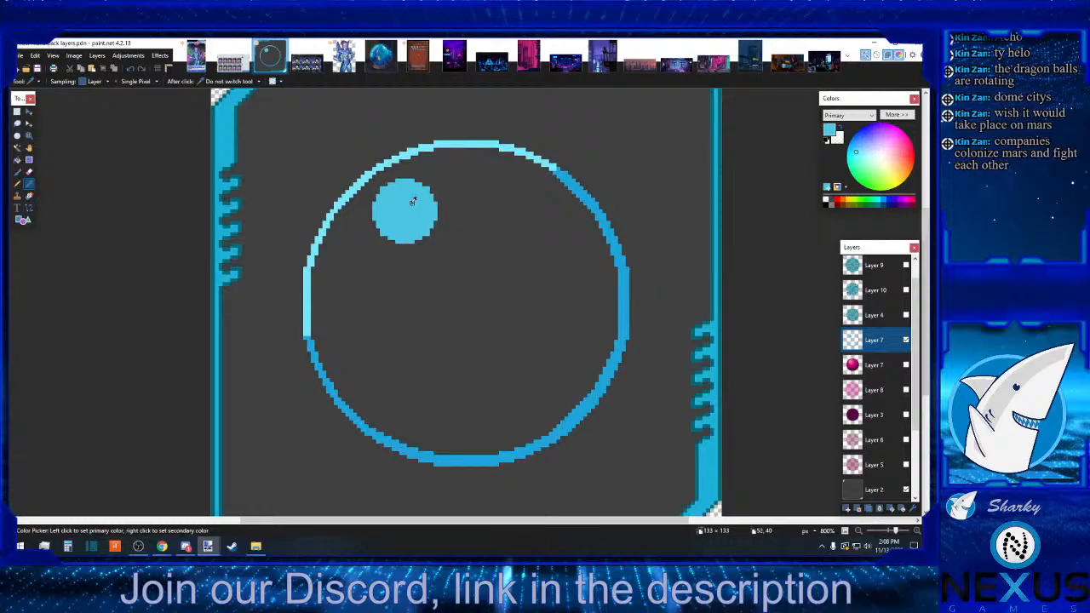
left_click(29, 210)
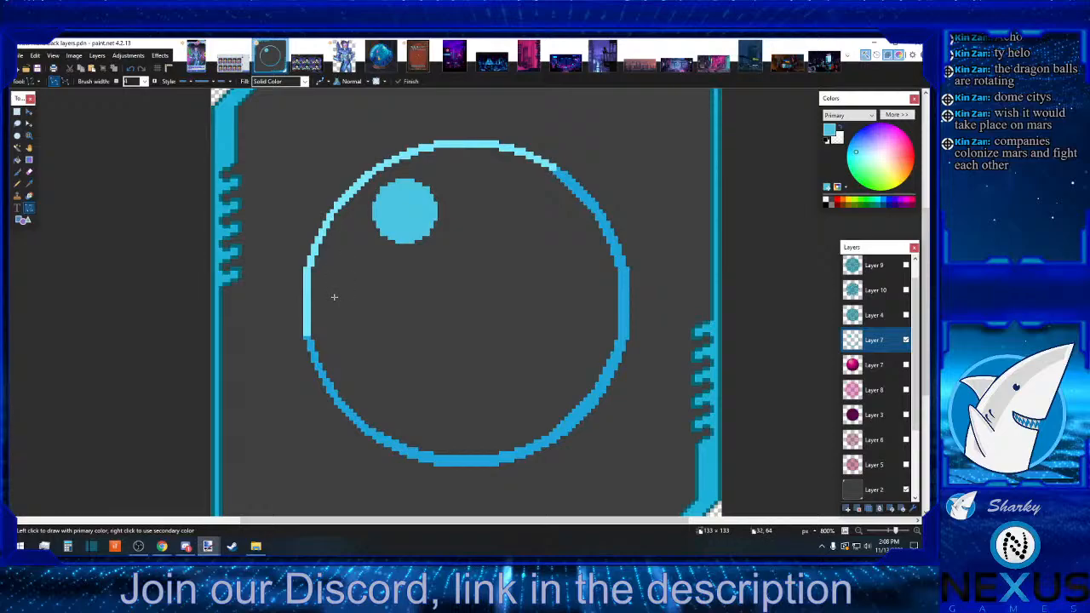
mouse_move(333, 297)
left_mouse_down()
mouse_move(379, 218)
mouse_move(451, 175)
mouse_move(471, 177)
left_mouse_up()
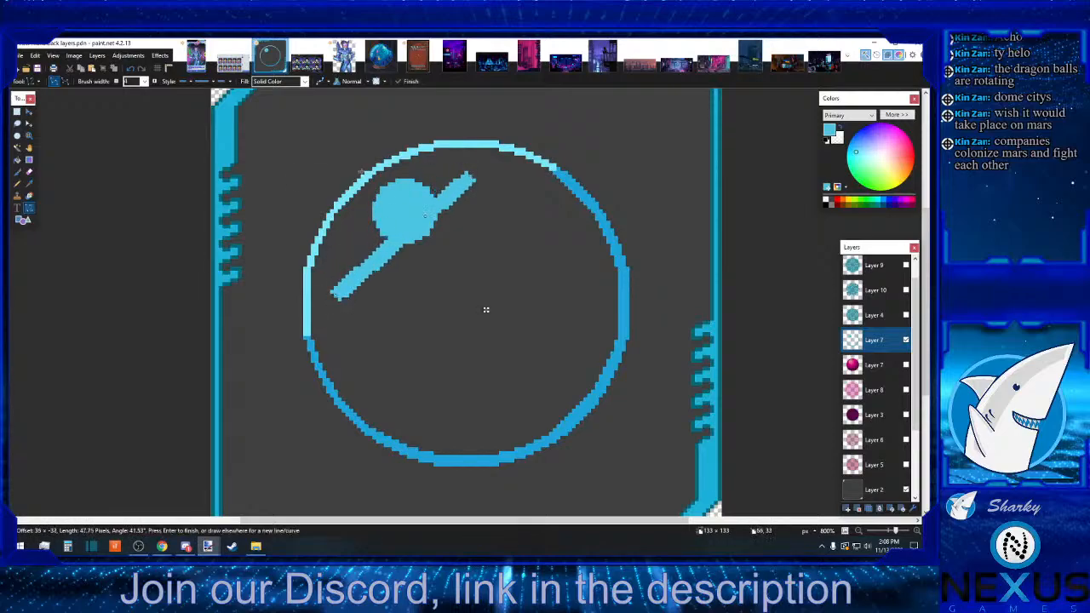
left_click(114, 82)
left_click(115, 82)
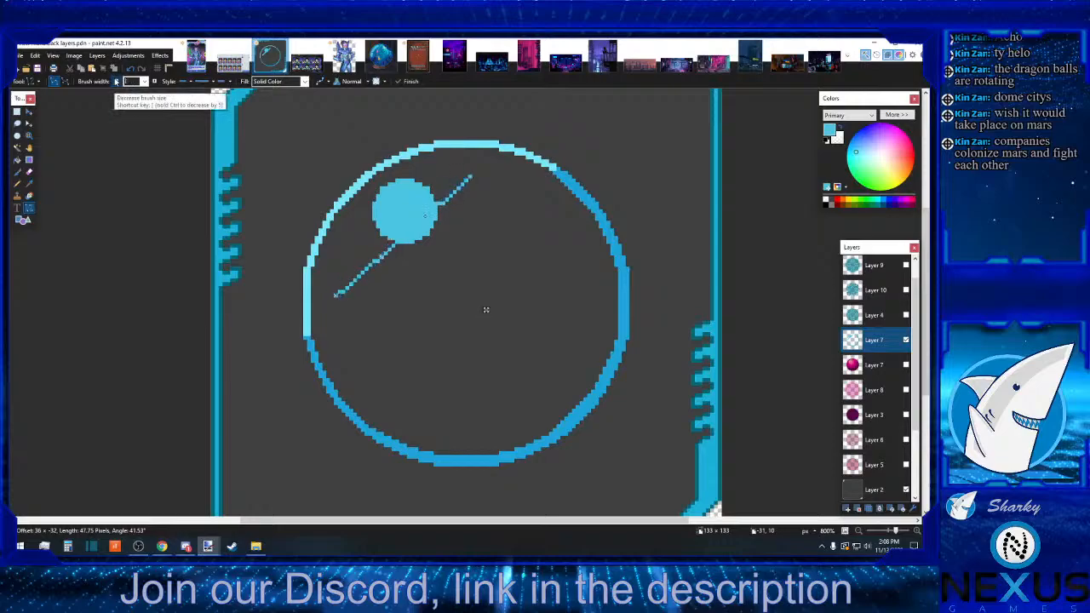
mouse_move(385, 256)
left_mouse_down()
mouse_move(430, 218)
mouse_move(408, 177)
left_mouse_up()
left_click_drag(365, 218, 371, 203)
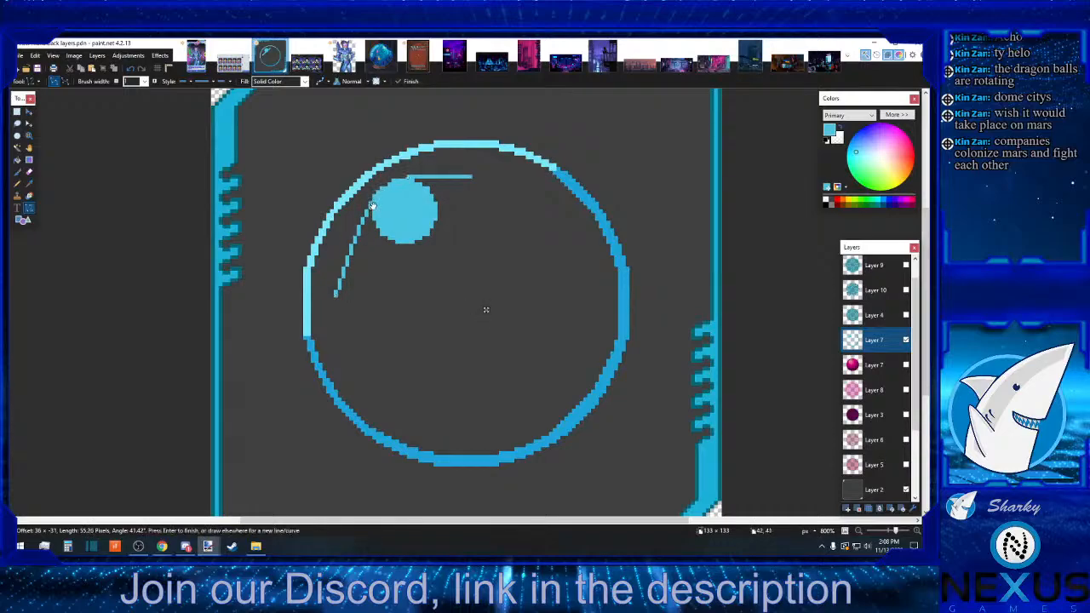
Undo the curved reflection line drawn across the highlight circle, keeping the lower crescent deleted
left_click(131, 68)
left_click(130, 68)
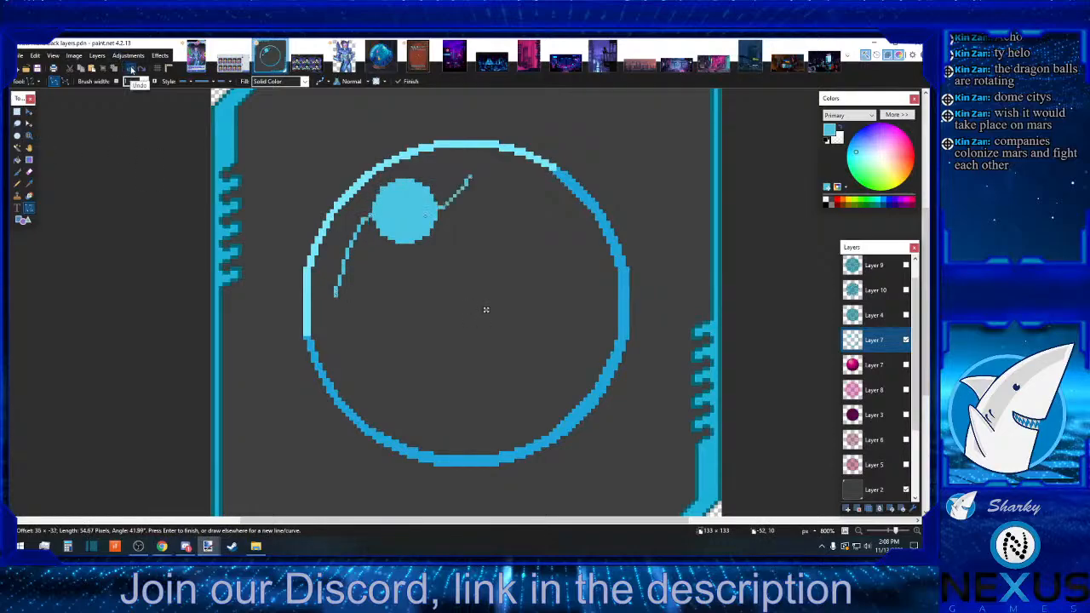
left_click(130, 68)
left_click(130, 68)
left_click(130, 68)
left_click(130, 68)
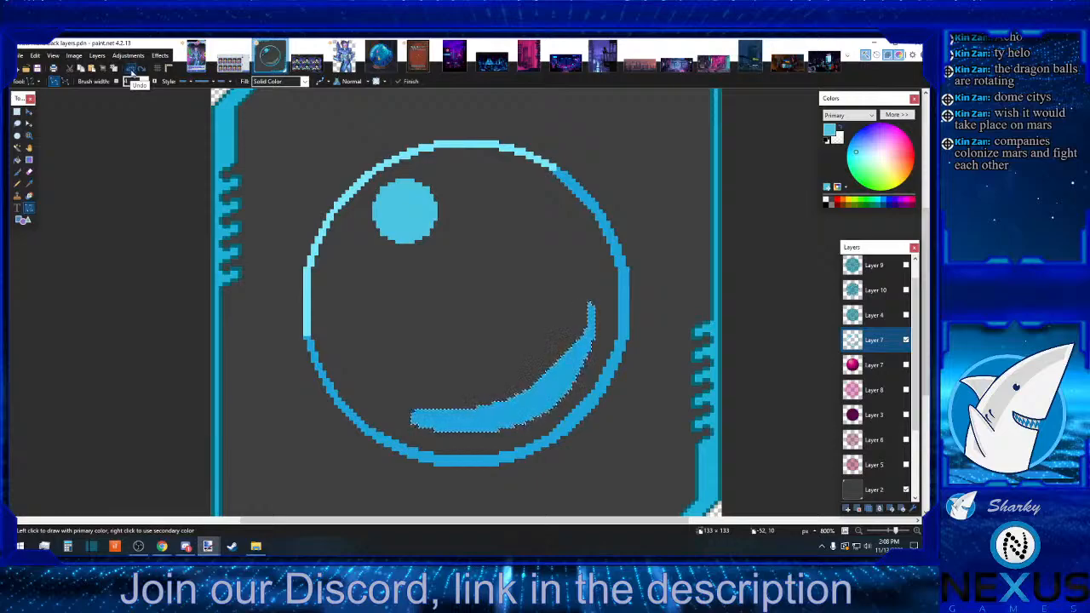
left_click(143, 69)
left_click(143, 68)
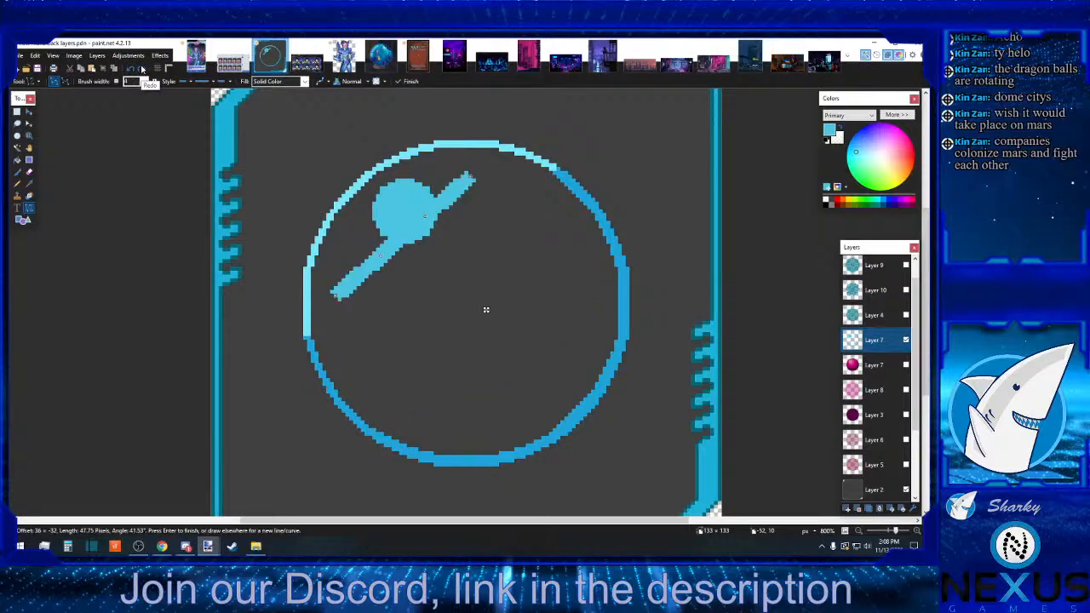
left_click(130, 68)
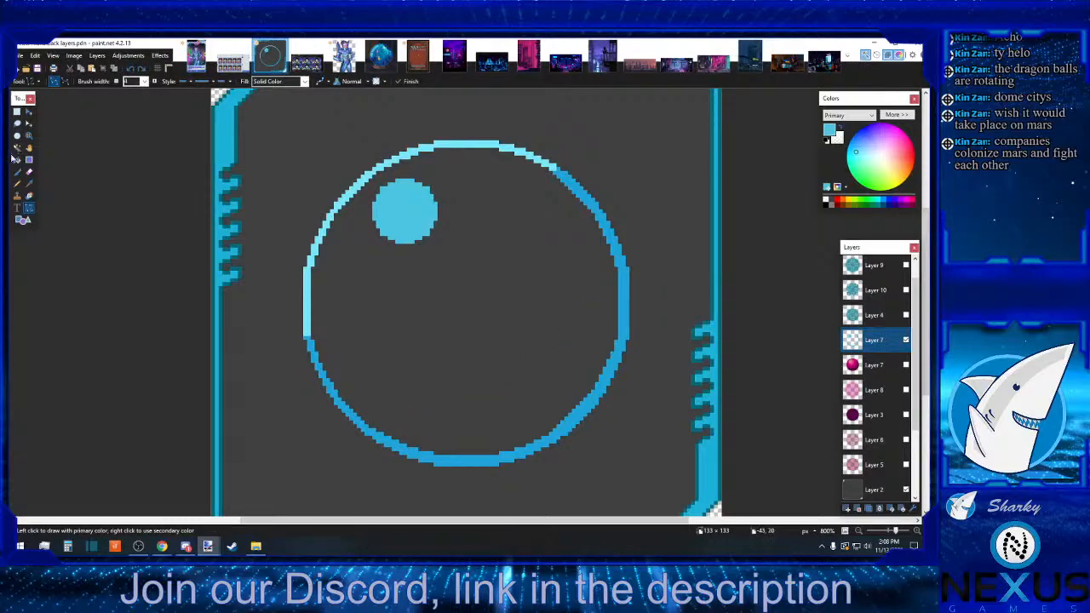
Select the blue highlight circle by color and delete it
left_click(16, 148)
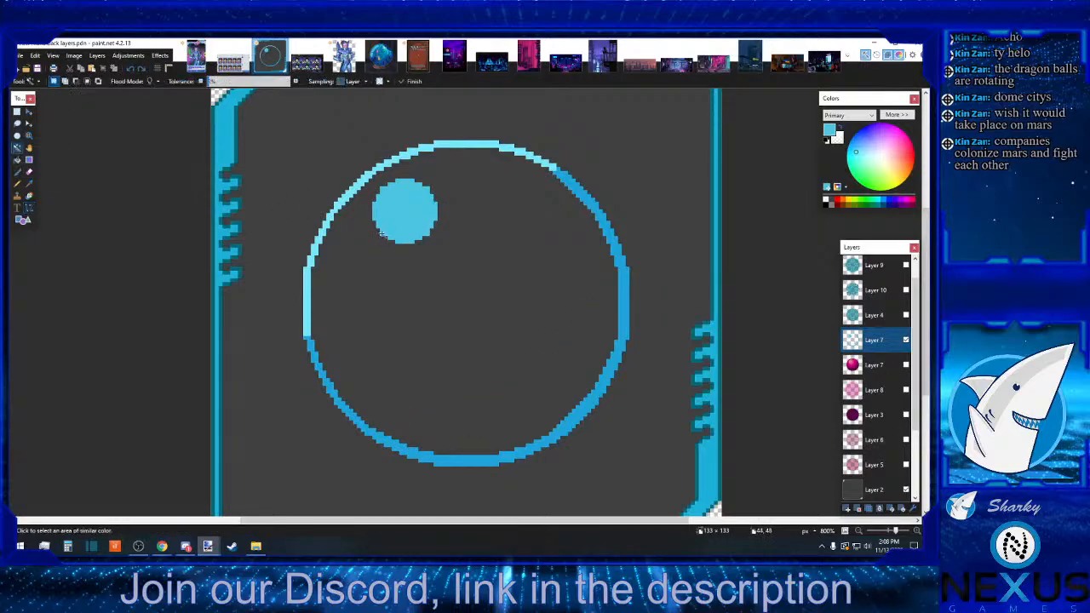
left_click(29, 184)
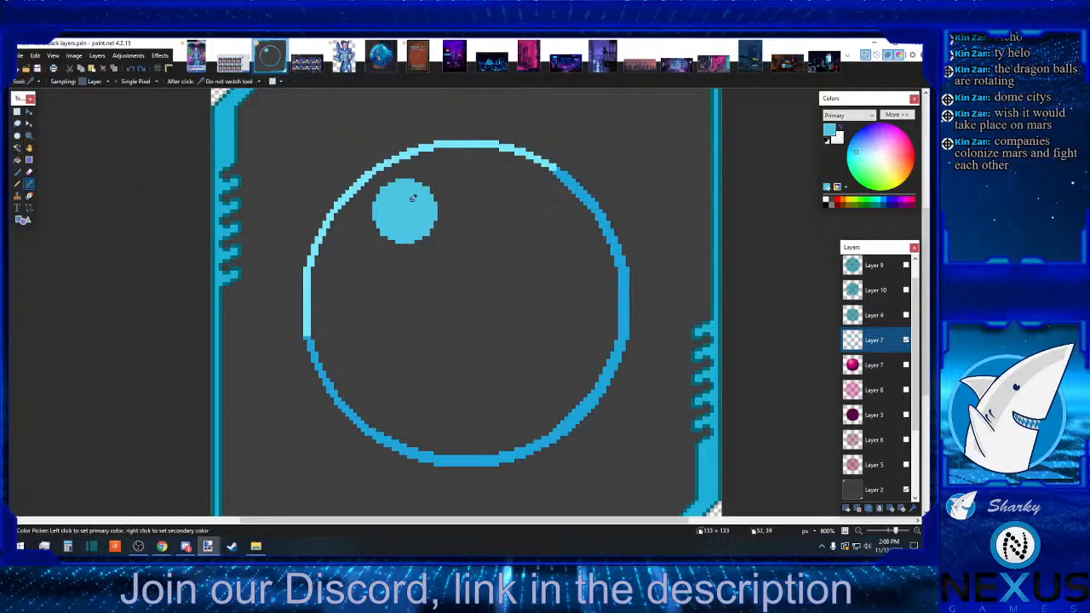
left_click(16, 147)
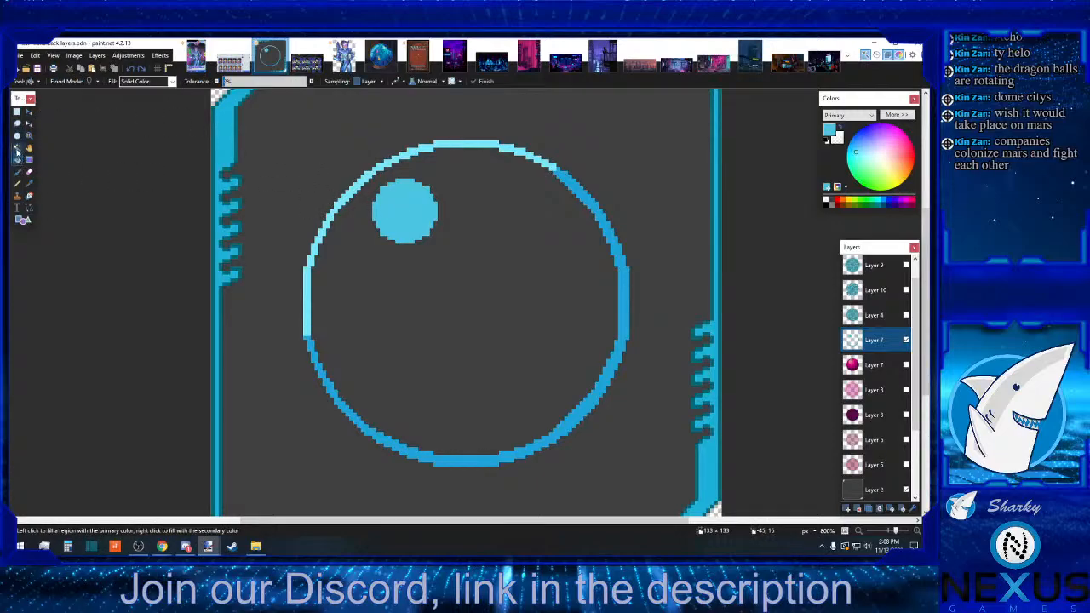
left_click(379, 219)
key("Delete")
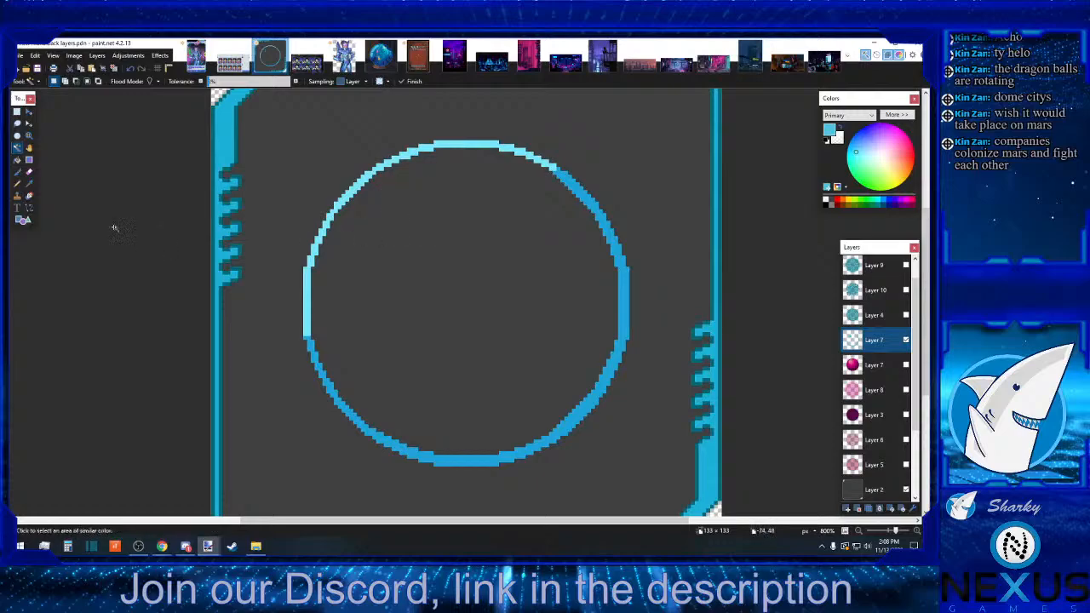
Draw a thin light blue diagonal line about 47 px long across the upper-left part of the dome
left_click(30, 208)
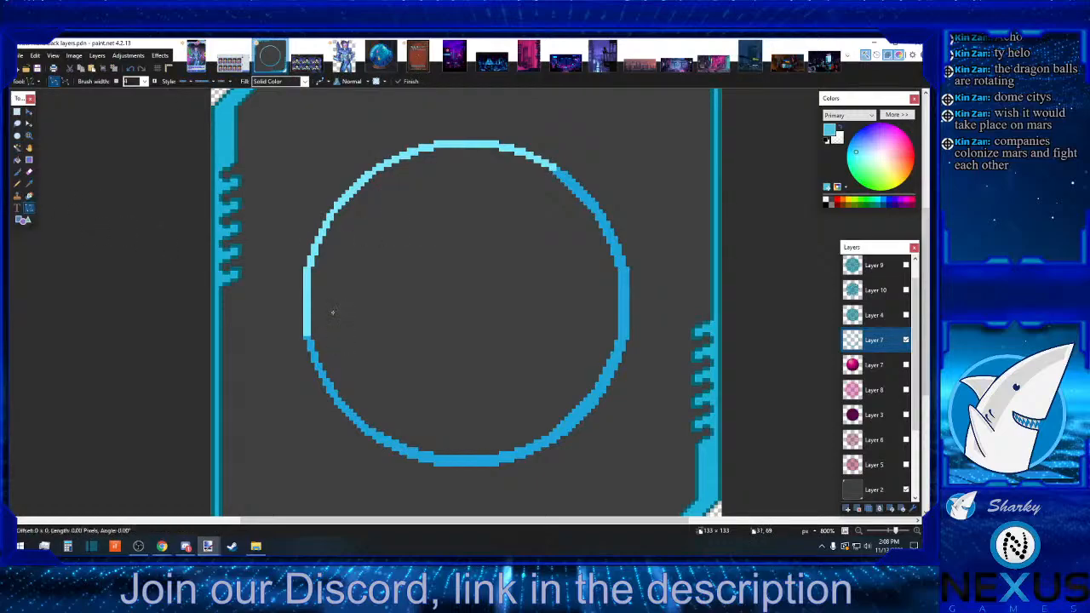
mouse_move(333, 313)
left_mouse_down()
mouse_move(415, 197)
mouse_move(451, 186)
left_mouse_up()
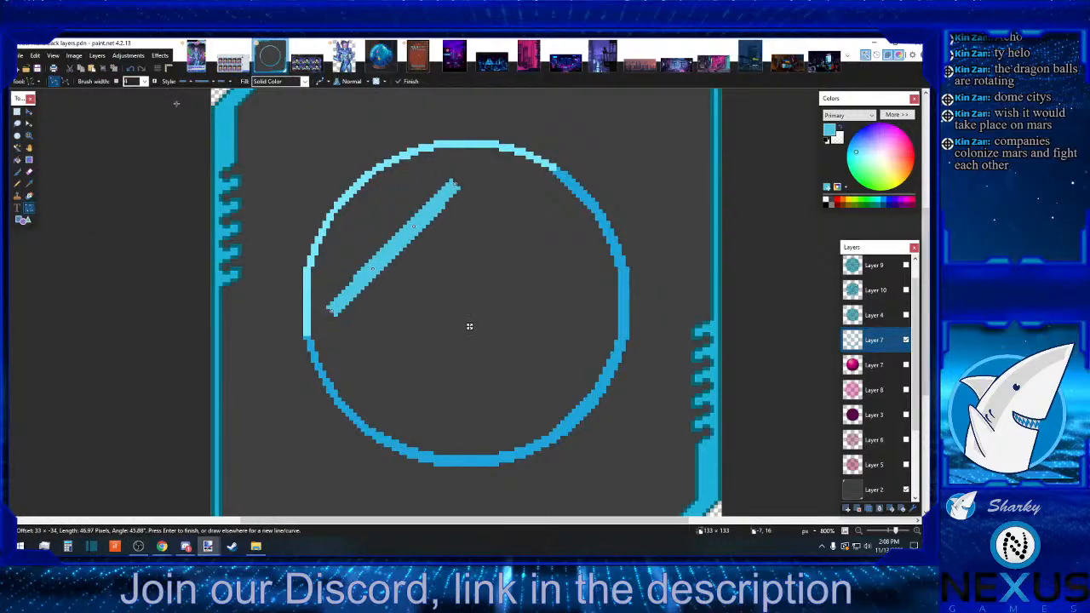
left_click(117, 82)
left_click(118, 82)
left_click(118, 82)
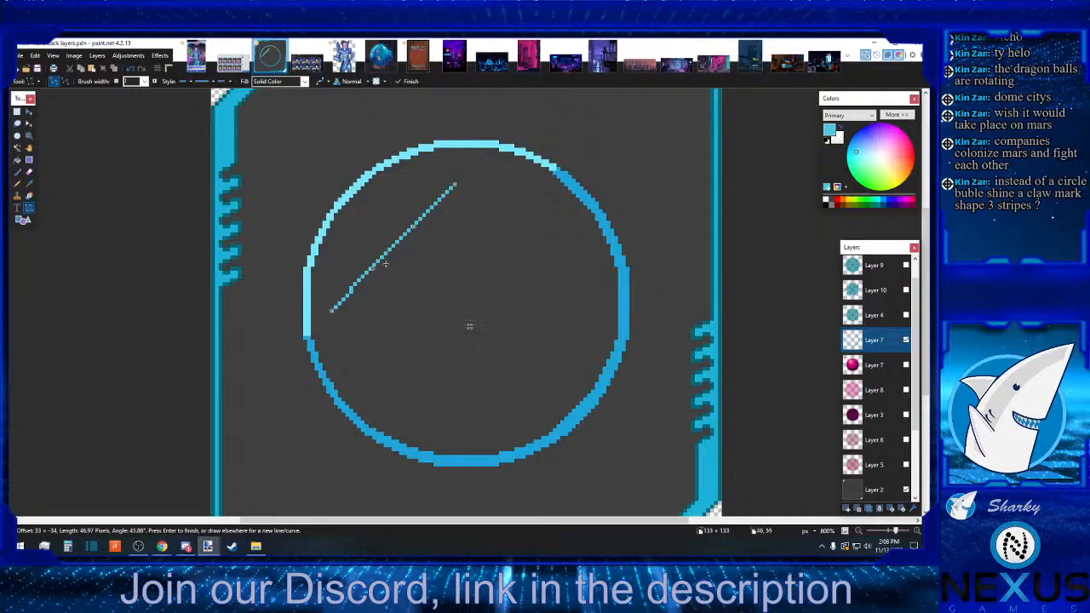
Bend the diagonal line into an arc that runs parallel to the dome's upper-left outline
left_click_drag(373, 269, 452, 175)
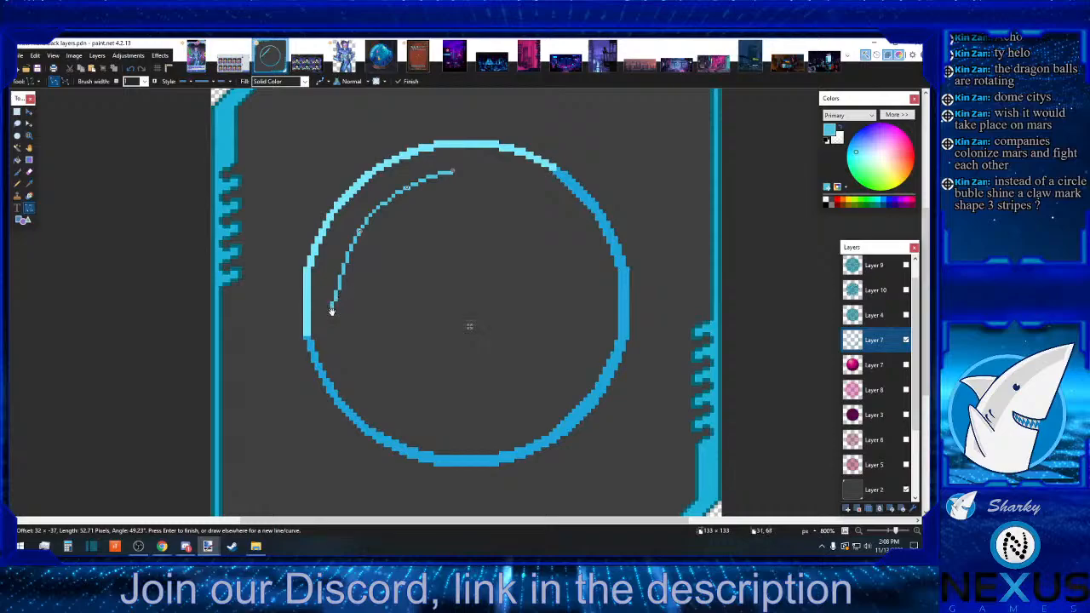
left_click_drag(332, 311, 335, 314)
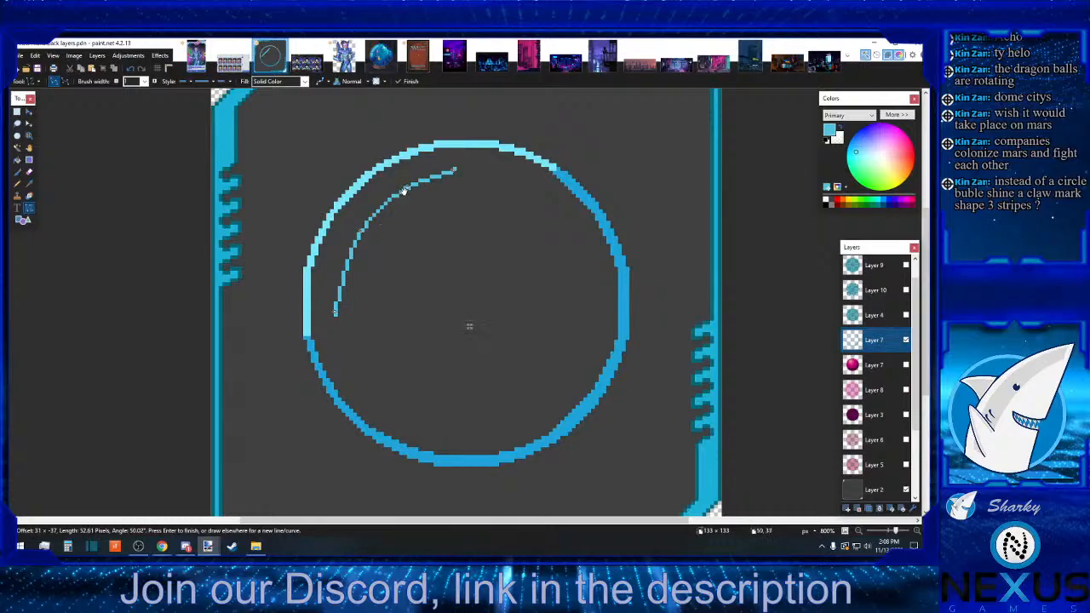
left_click_drag(405, 189, 401, 186)
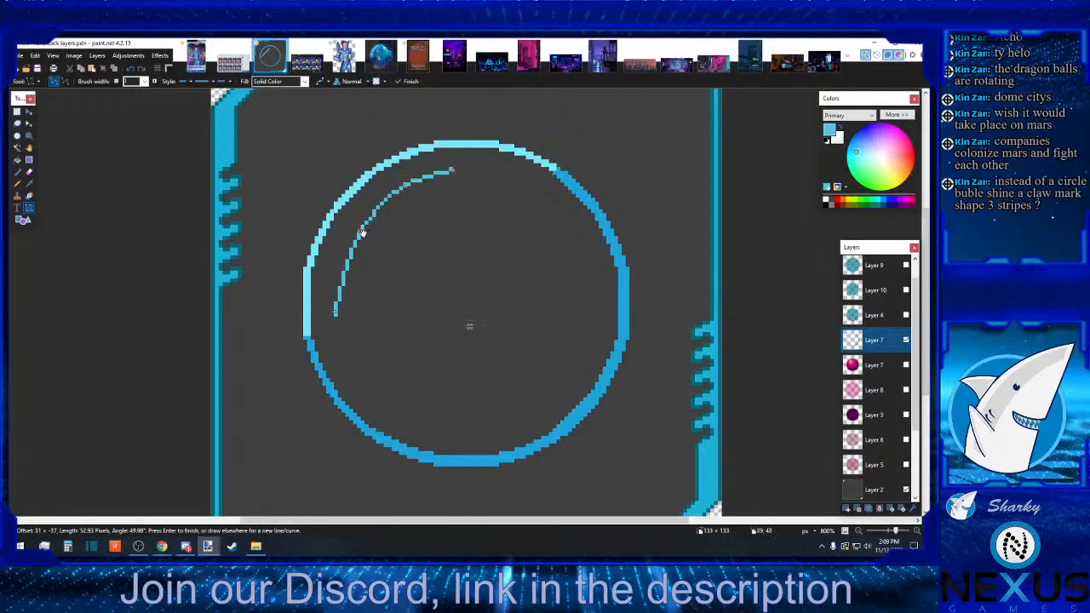
left_click_drag(362, 231, 358, 239)
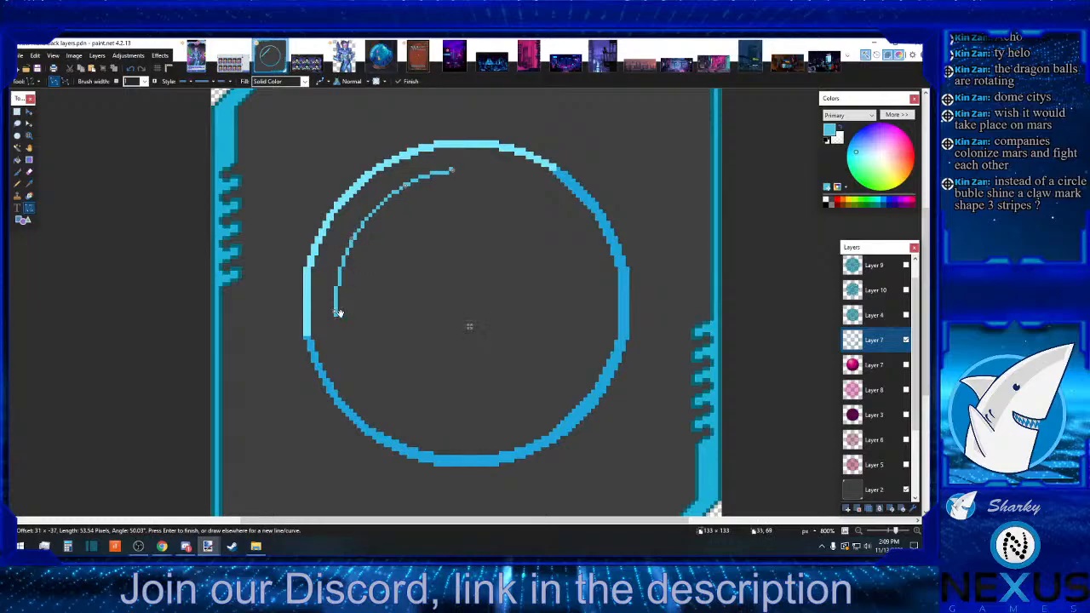
left_click_drag(336, 312, 334, 309)
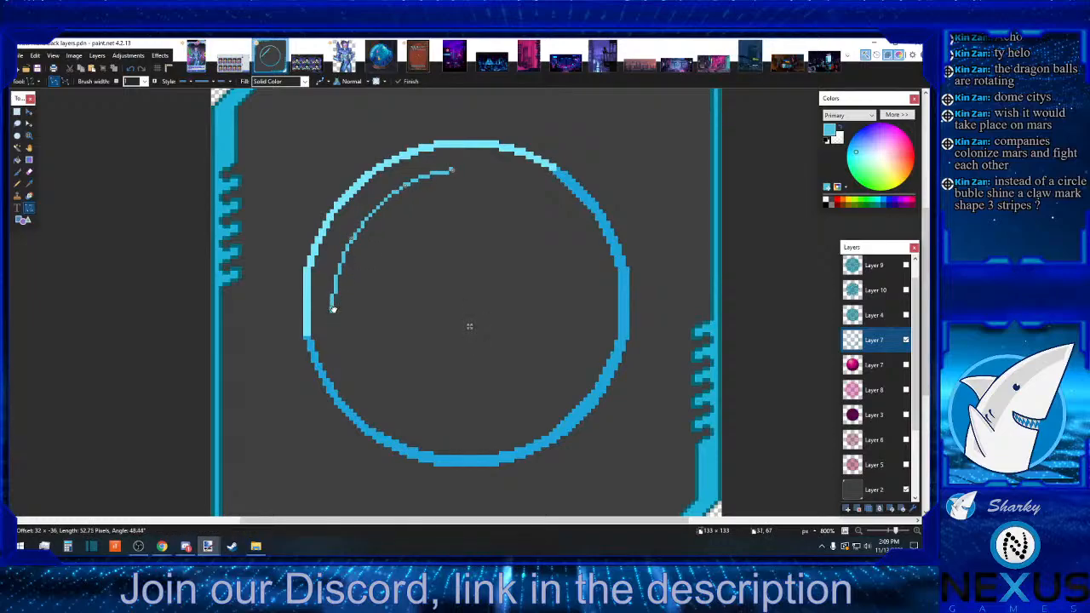
key("Return")
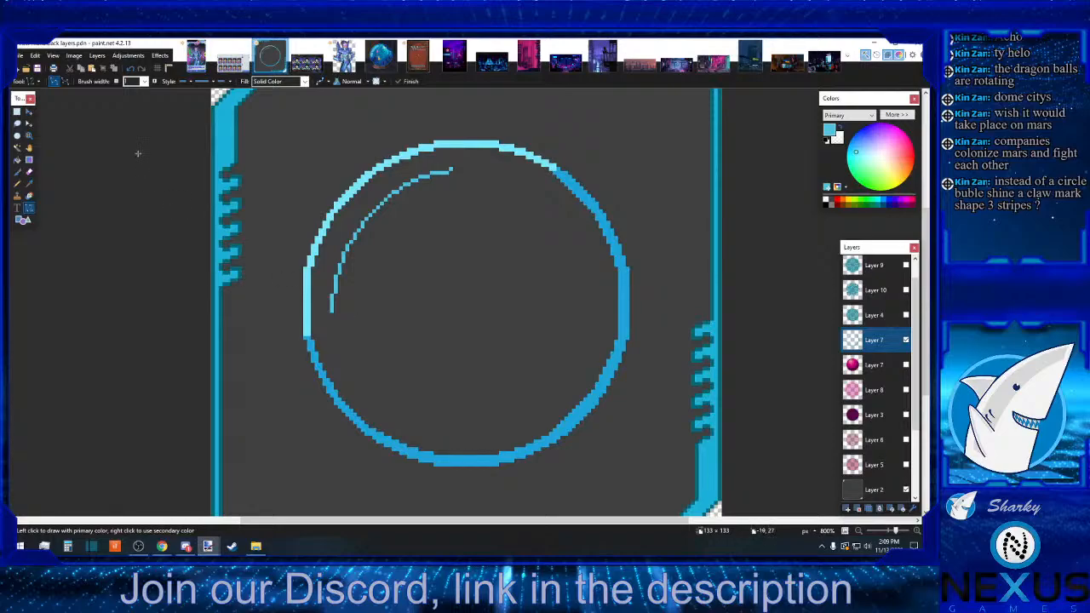
left_click(18, 112)
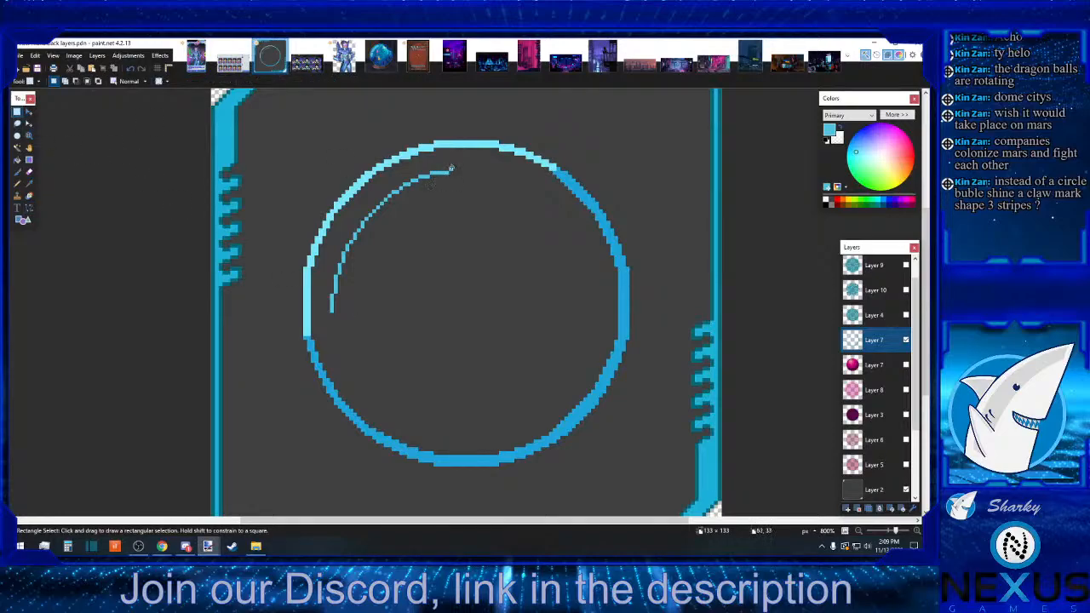
left_click_drag(450, 167, 332, 312)
left_click(369, 302)
Draw a second thin arc about 47 px long just inside the first one, curved parallel to it
left_click(28, 208)
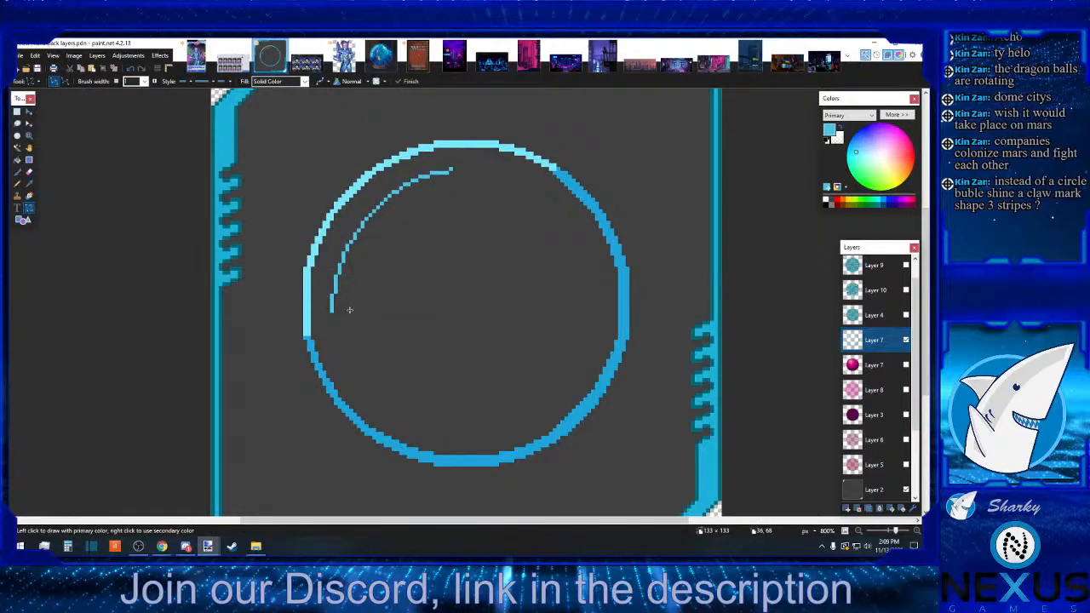
mouse_move(350, 310)
left_mouse_down()
mouse_move(383, 237)
mouse_move(451, 184)
left_mouse_up()
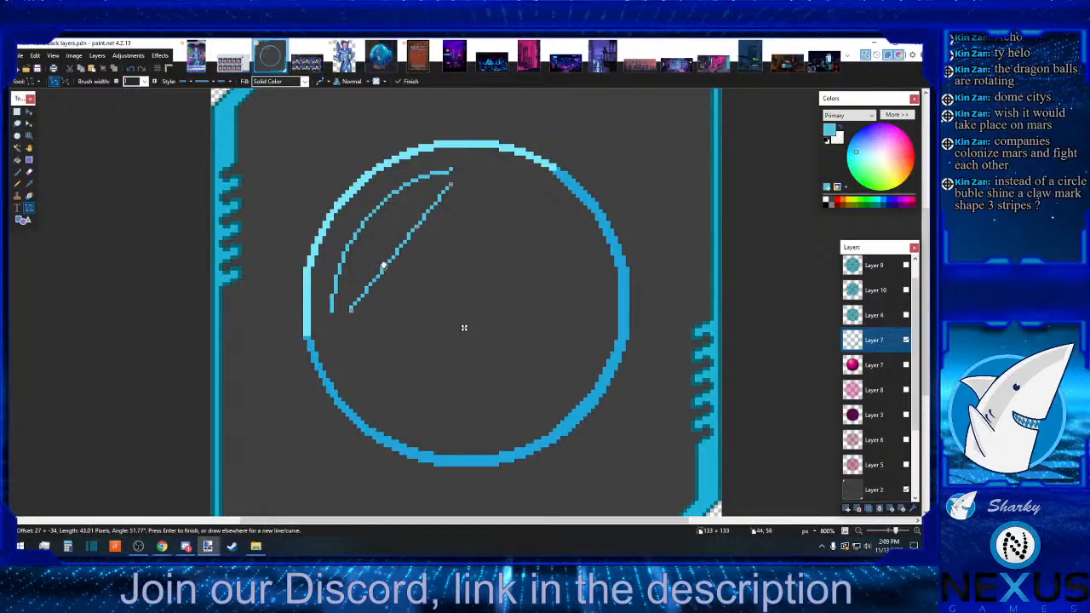
mouse_move(383, 267)
left_mouse_down()
mouse_move(373, 232)
mouse_move(421, 195)
left_mouse_up()
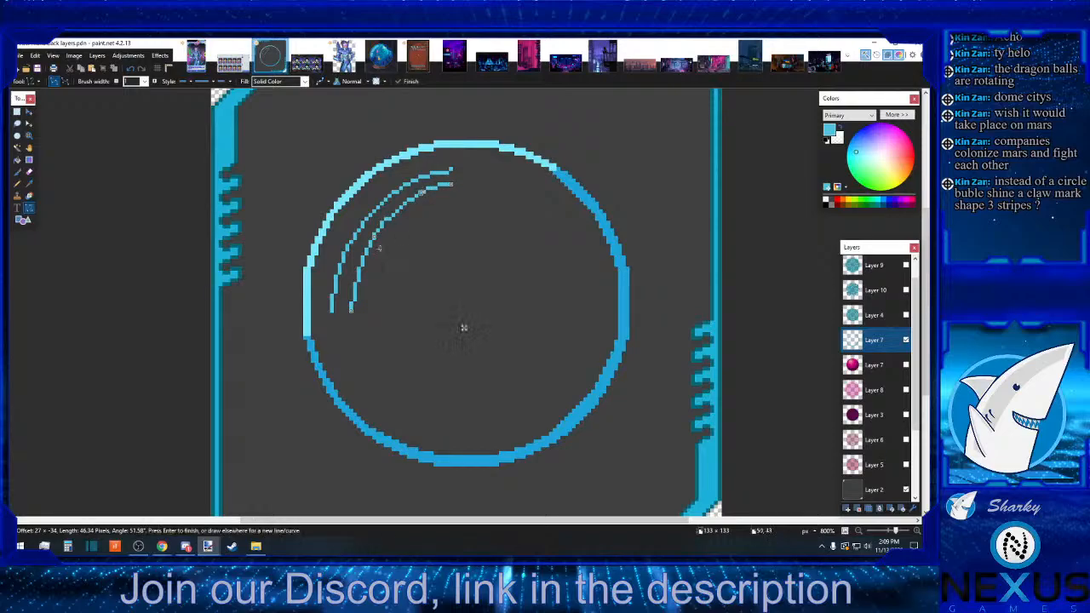
left_click_drag(355, 310, 348, 310)
left_click_drag(453, 183, 453, 182)
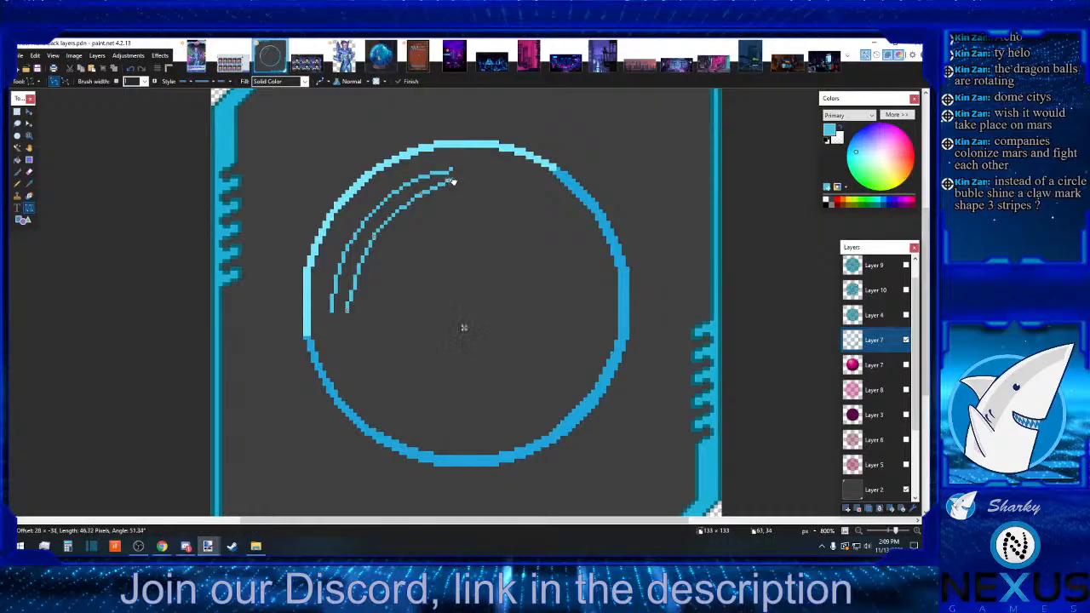
key("Return")
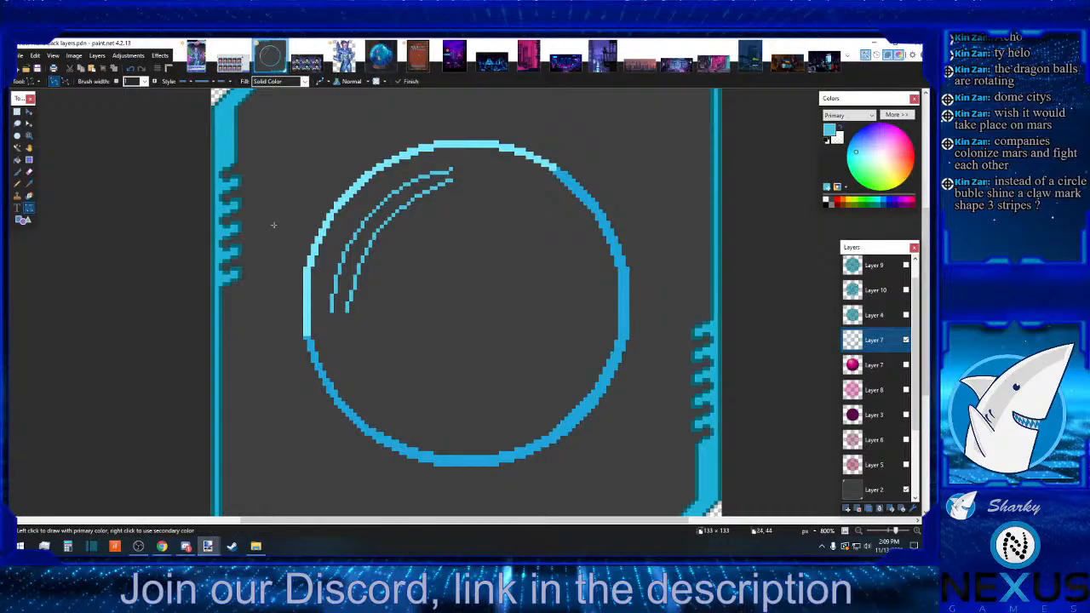
Join the ends of the two arcs with pencil pixels and remove the stray pixel above their upper end
left_click(17, 184)
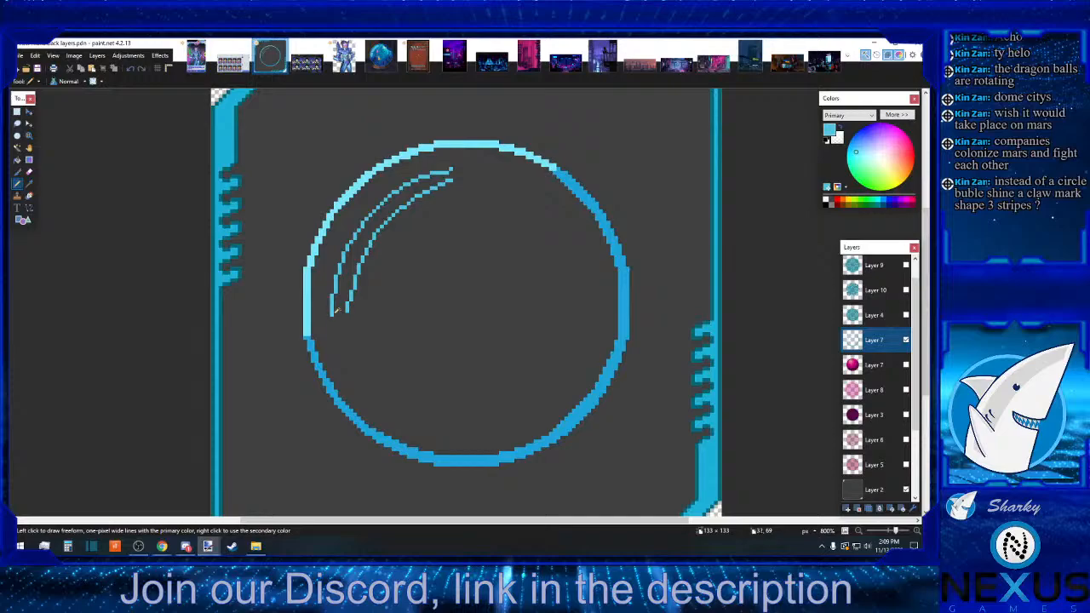
left_click_drag(337, 317, 347, 310)
left_click(17, 112)
left_click_drag(450, 156, 468, 167)
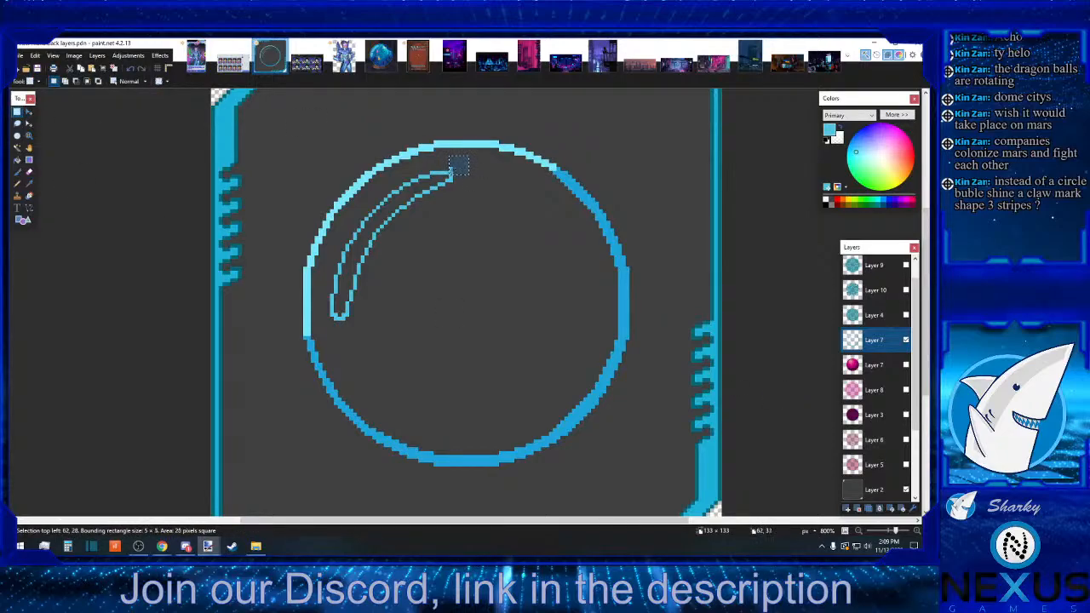
left_click(479, 172)
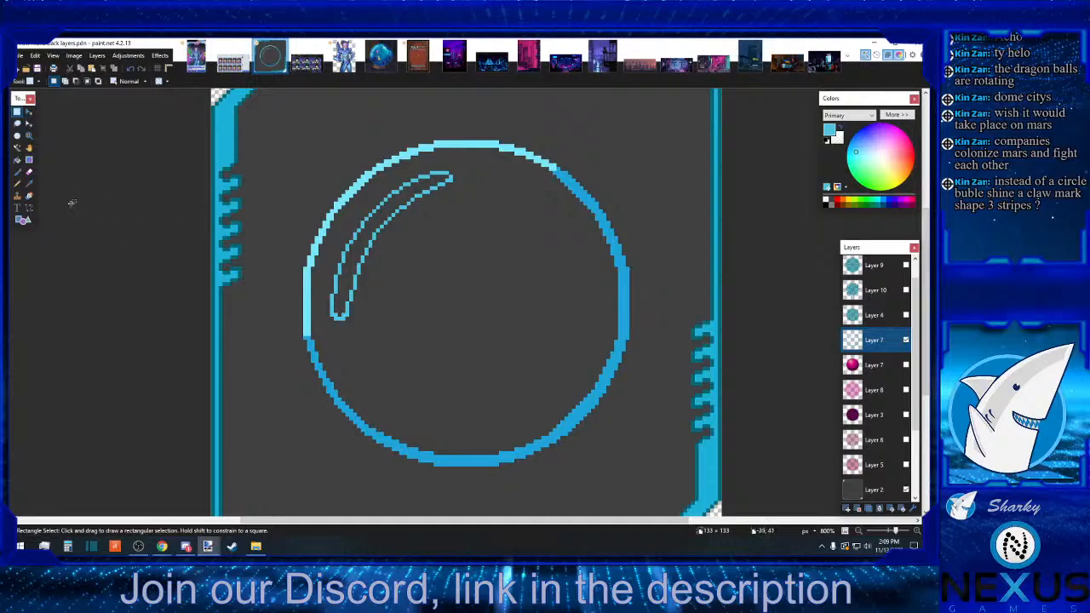
Fill the closed shape between the two arcs with the light reflection blue
left_click(17, 159)
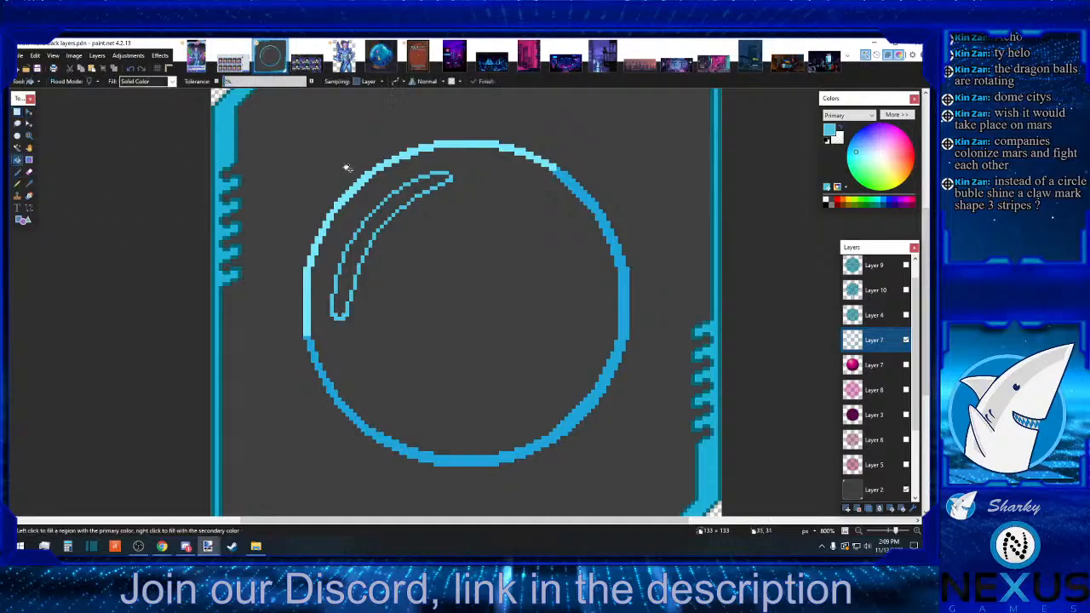
left_click(391, 204)
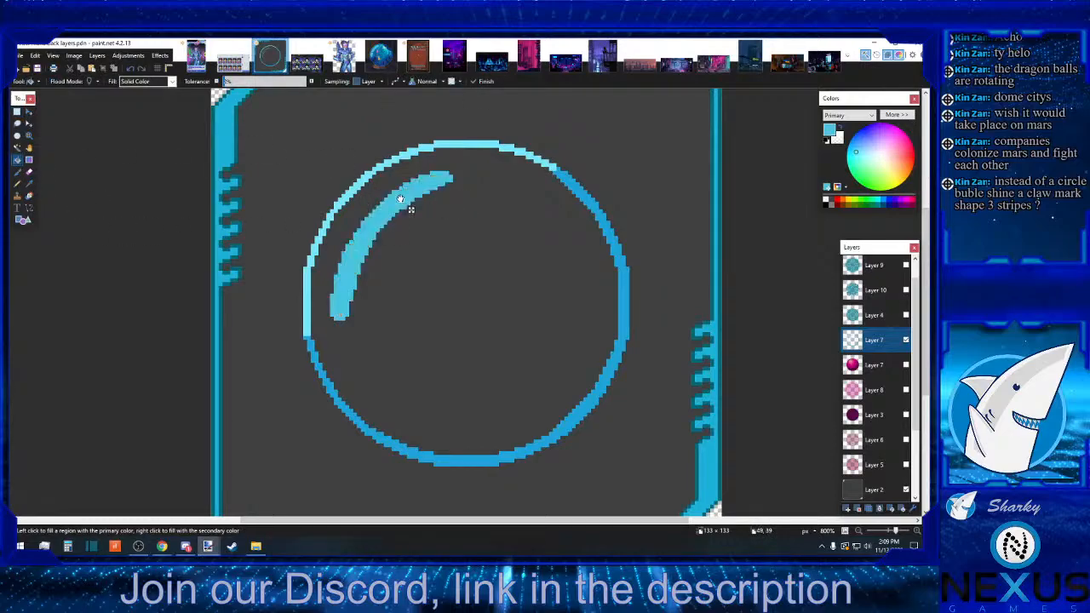
left_click(17, 112)
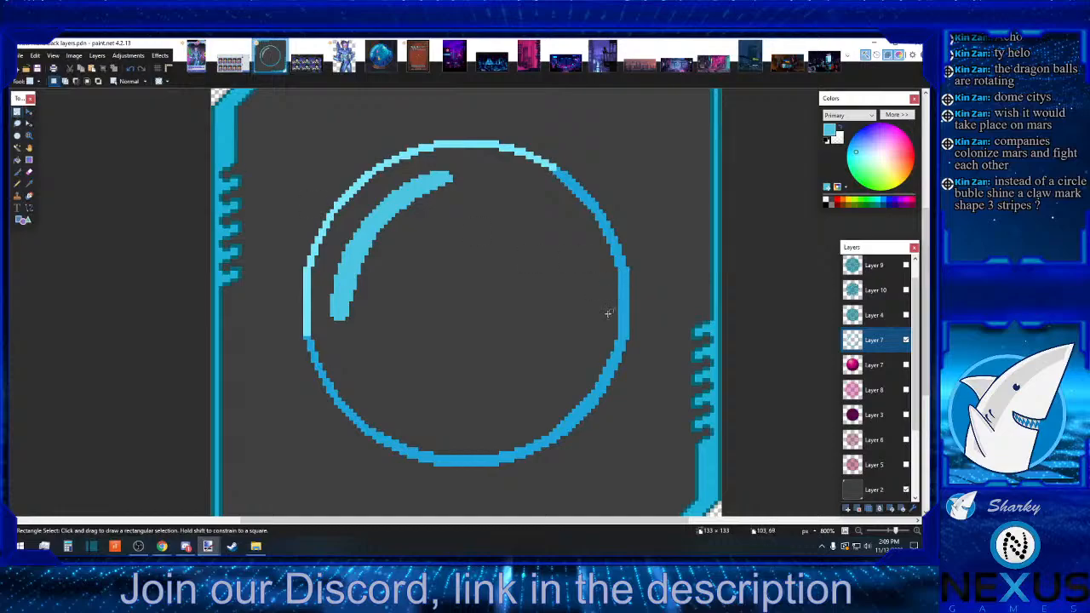
Add a new layer directly above the dark background layer and prepare the Line/Curve tool with magenta as the primary color
left_click(859, 530)
left_click(859, 529)
left_click(858, 530)
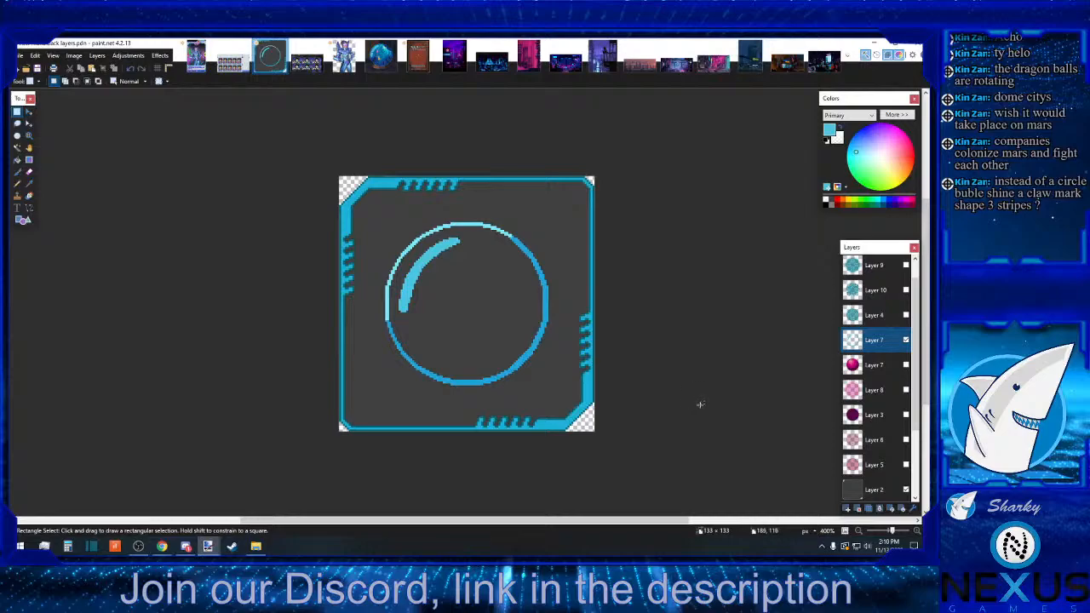
left_click(917, 531)
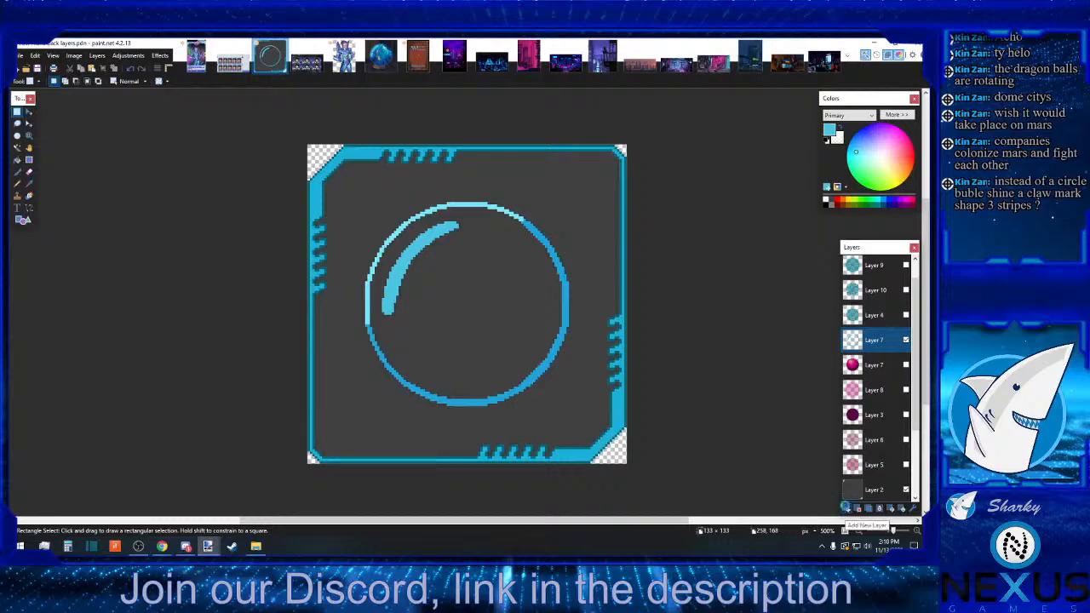
left_click(845, 507)
left_click_drag(877, 343, 886, 465)
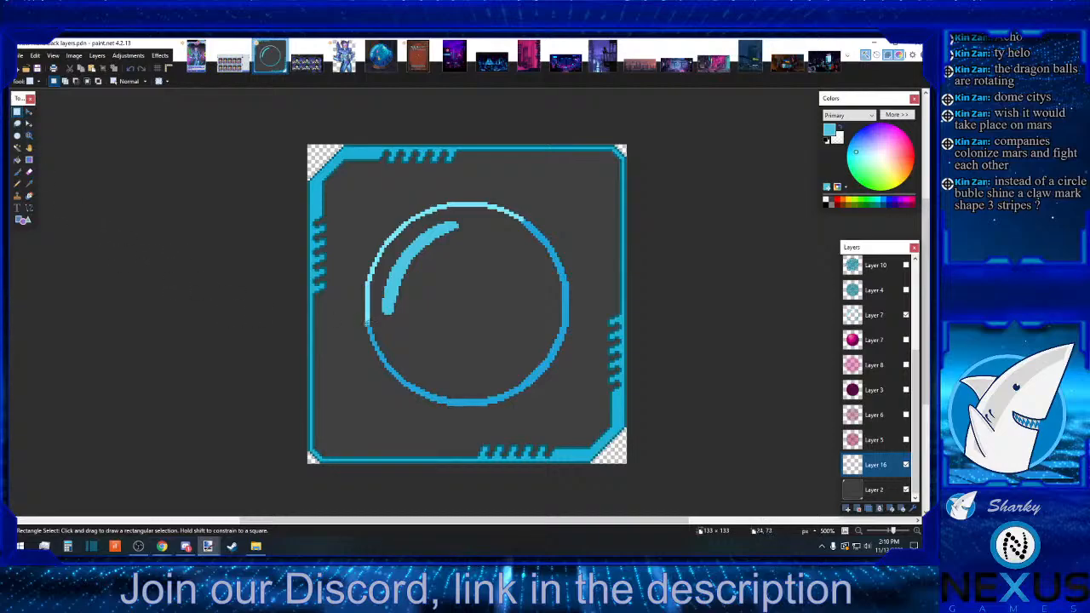
left_click(30, 211)
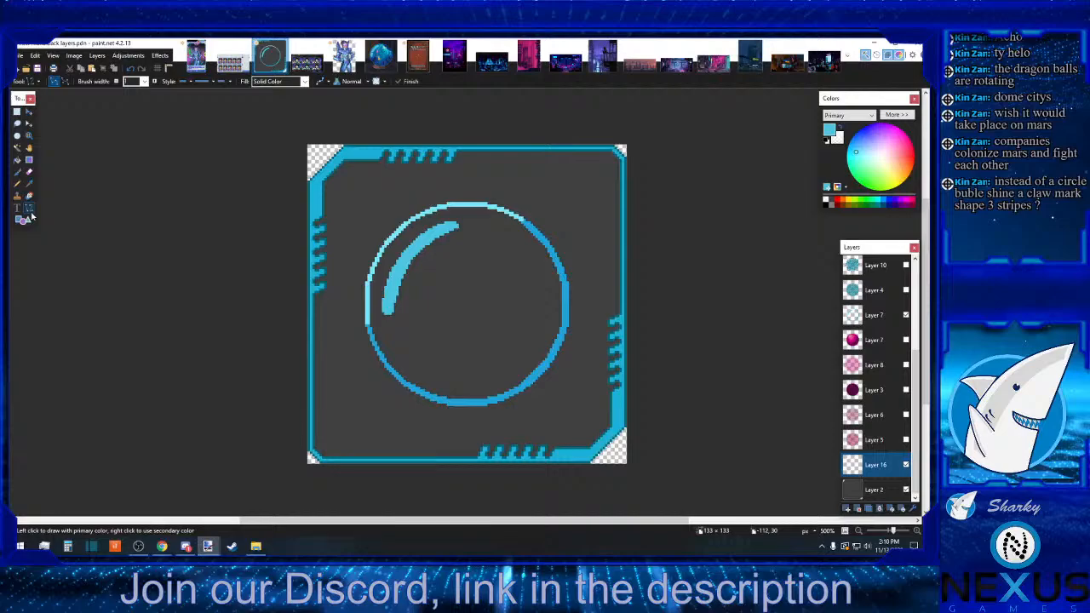
left_click(907, 202)
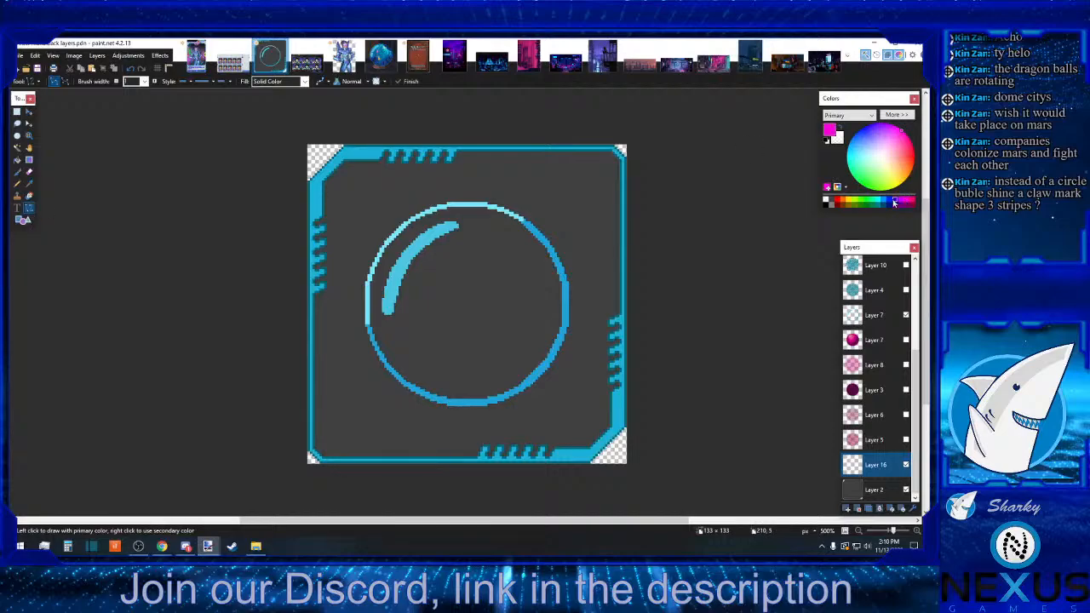
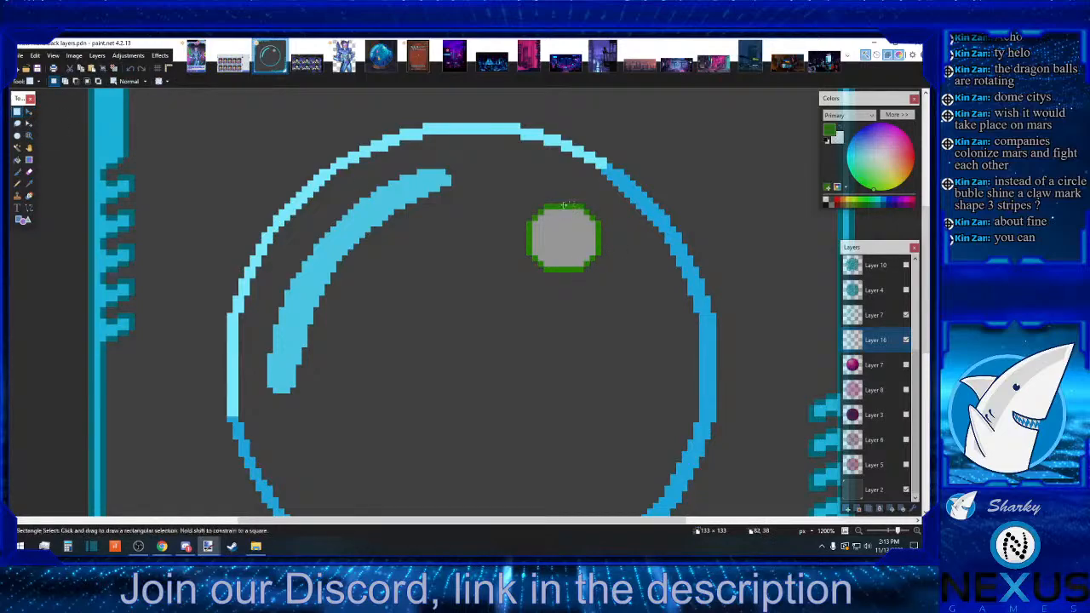
Shift the top segment of the small circle's green outline up one pixel and its left segment one pixel to the left
left_click_drag(555, 206, 576, 207)
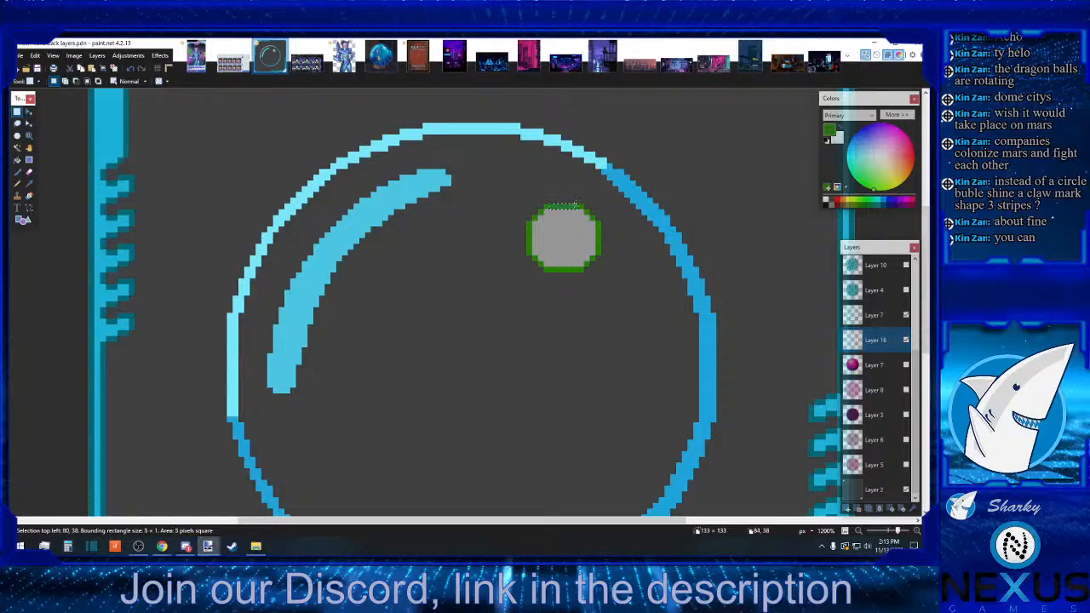
left_click(28, 112)
key("Up")
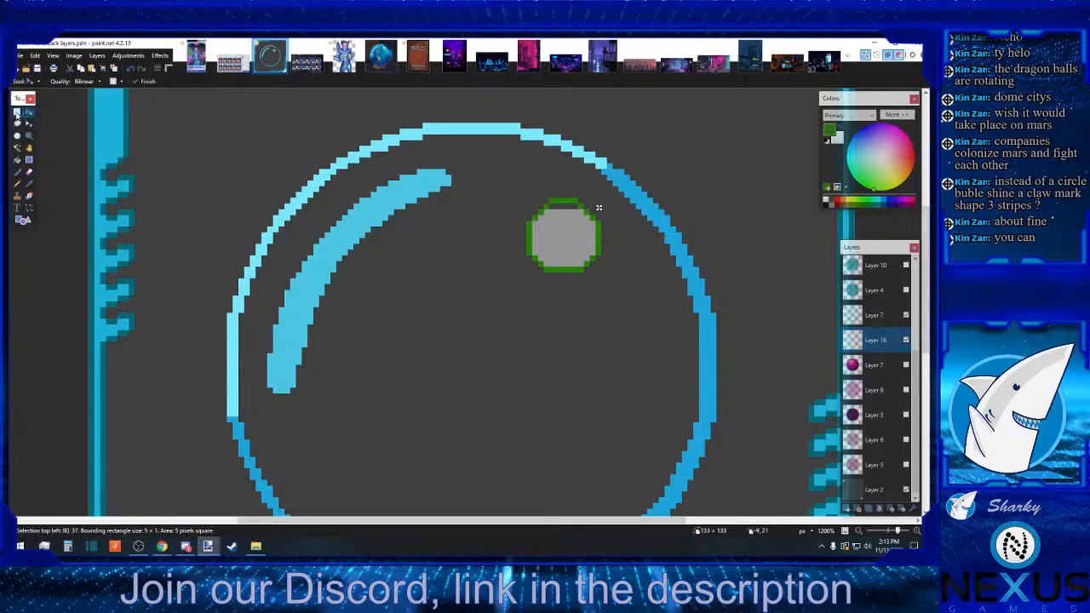
key("s")
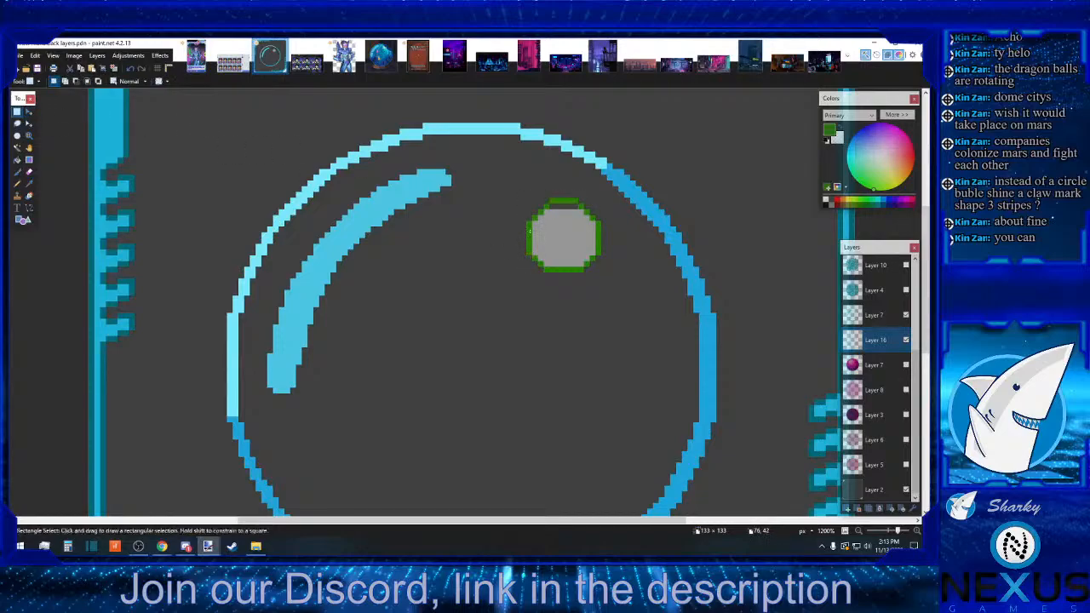
left_click_drag(521, 227, 532, 249)
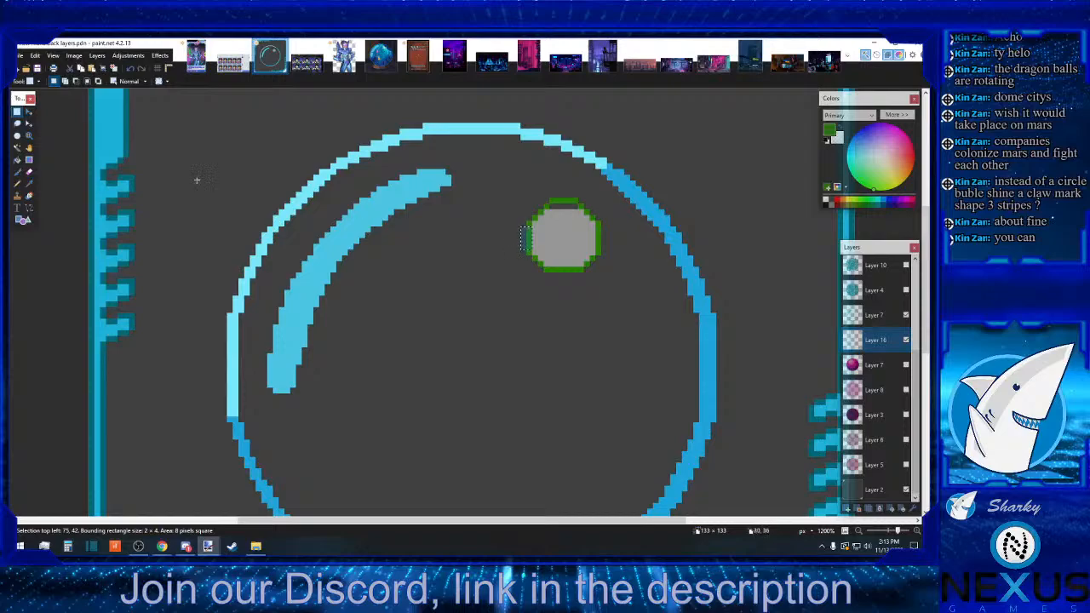
left_click(29, 115)
key("Left")
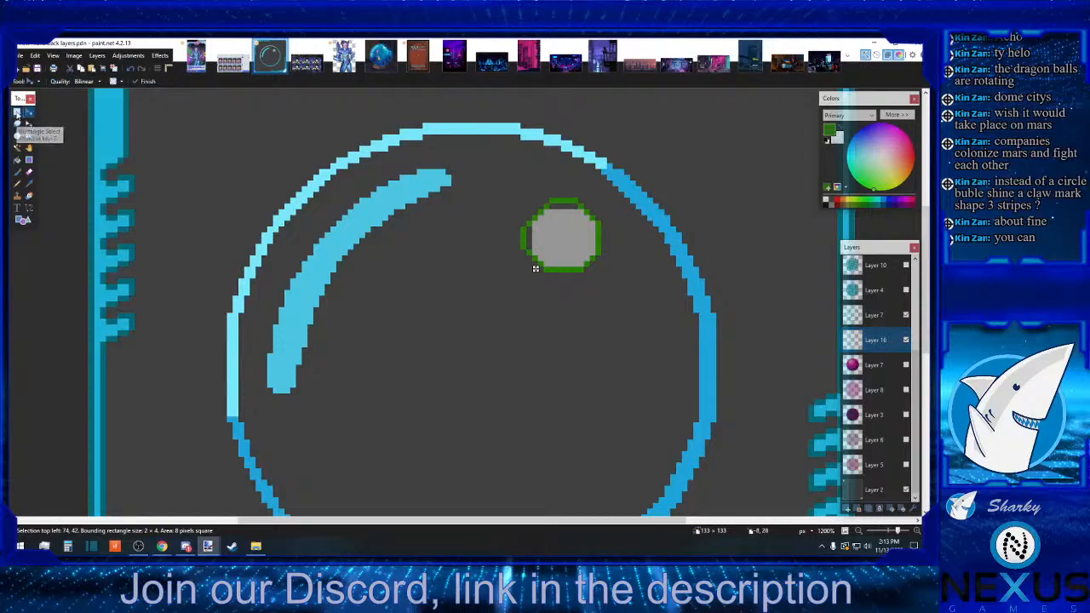
left_click(17, 113)
left_click(586, 285)
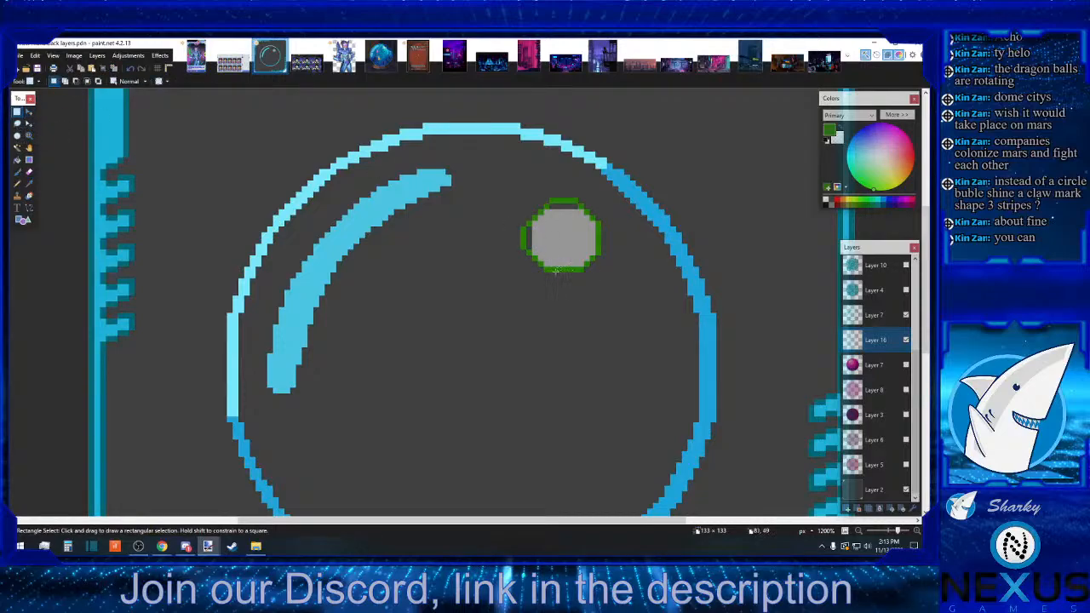
Shift the bottom segment of the small circle's green outline down one pixel and its right segment one pixel to the right
left_click_drag(554, 269, 580, 278)
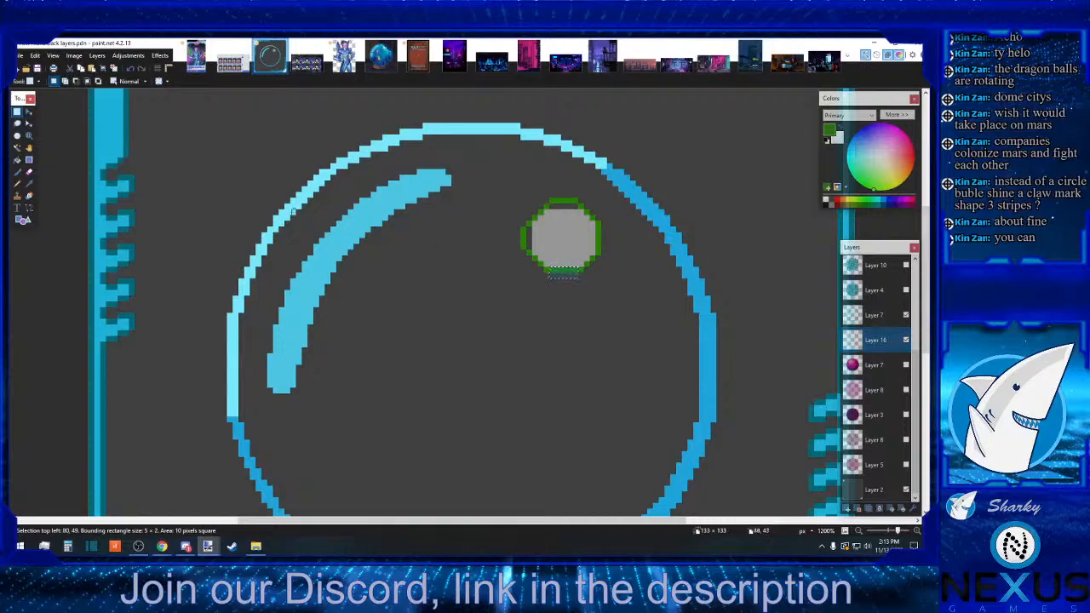
left_click(29, 114)
key("Down")
key("s")
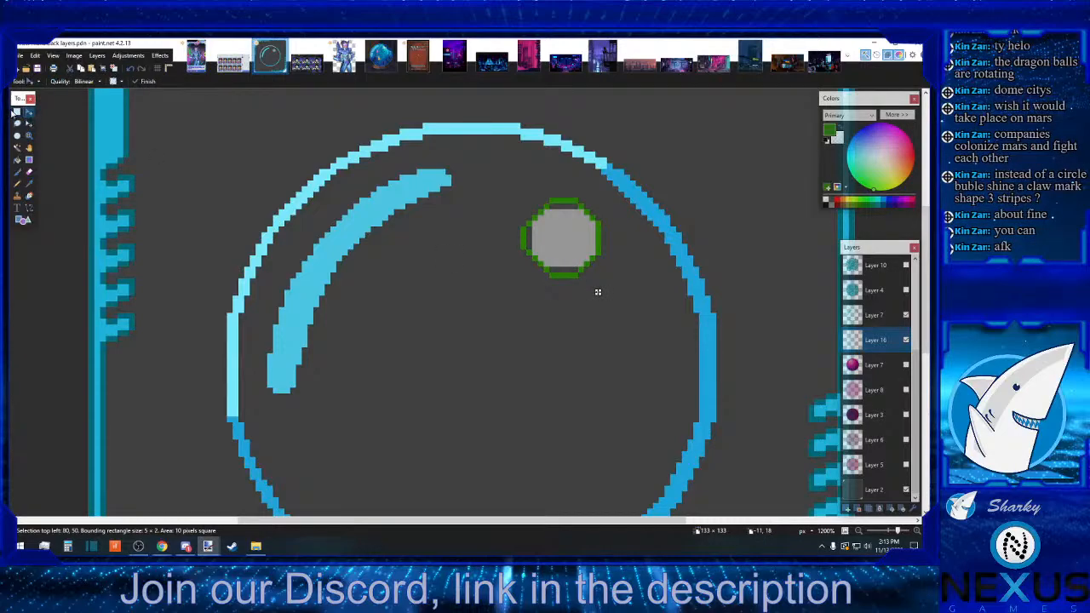
left_click_drag(595, 225, 601, 241)
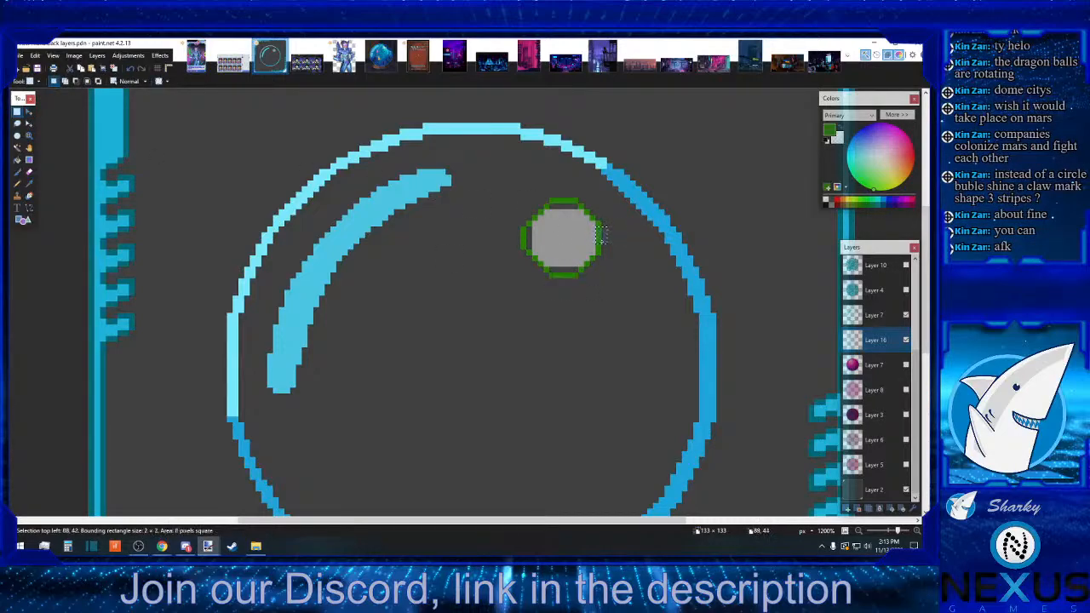
left_click(28, 111)
left_click_drag(526, 314, 553, 309)
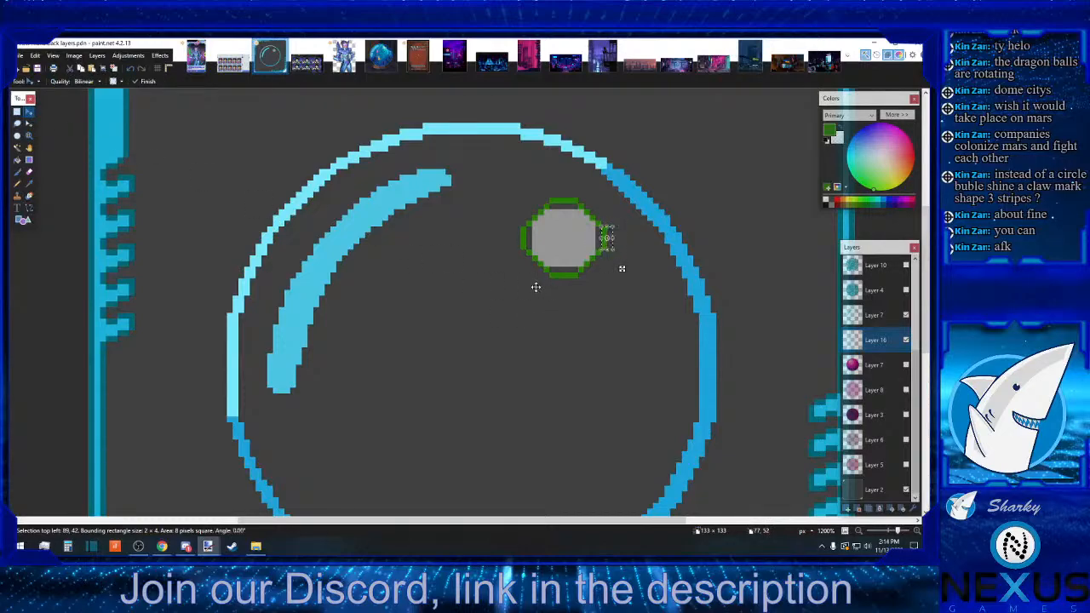
left_click_drag(873, 532, 857, 532)
left_click(917, 532)
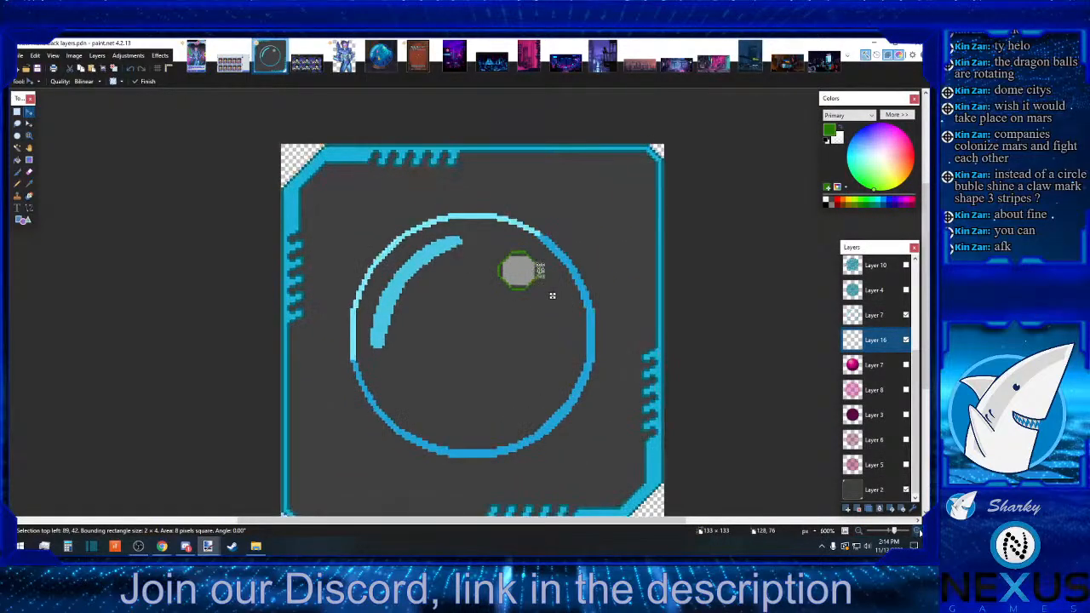
left_click(917, 531)
left_click(917, 532)
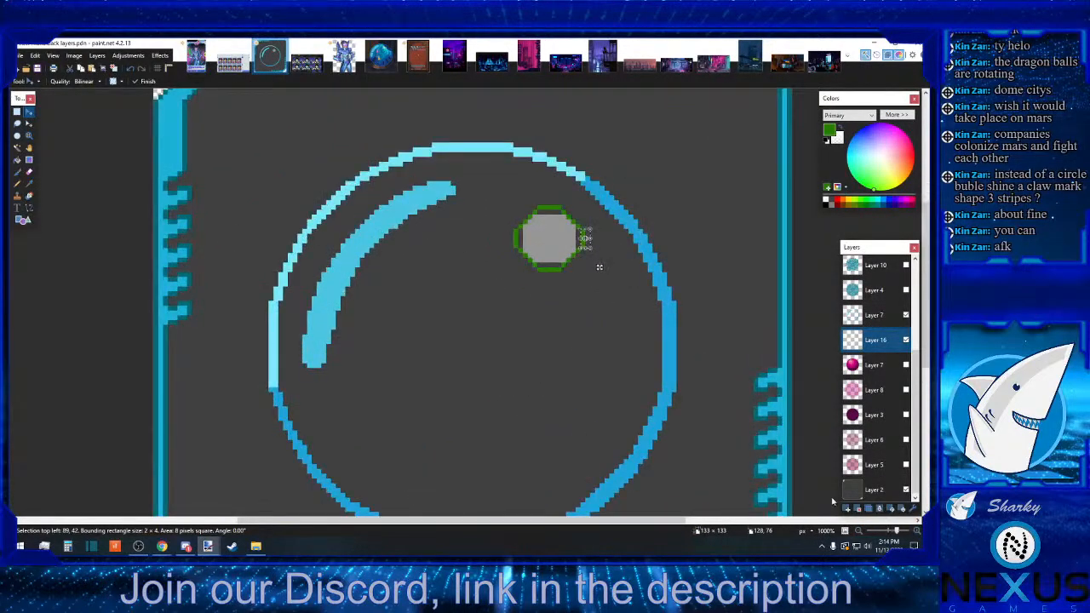
left_click(19, 112)
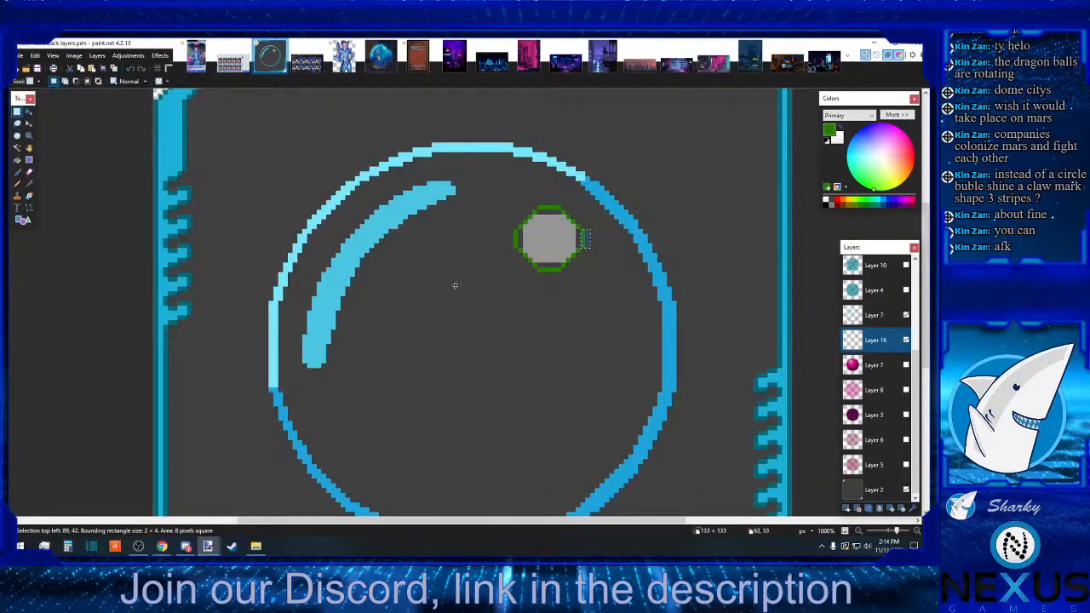
left_click(23, 221)
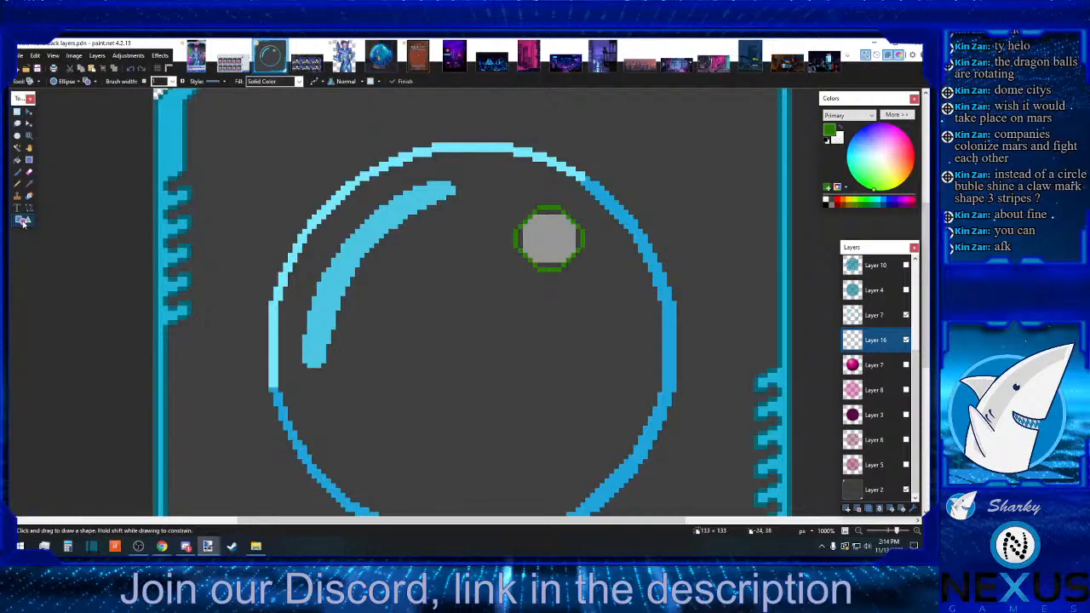
left_click(838, 206)
left_click_drag(513, 205, 586, 271)
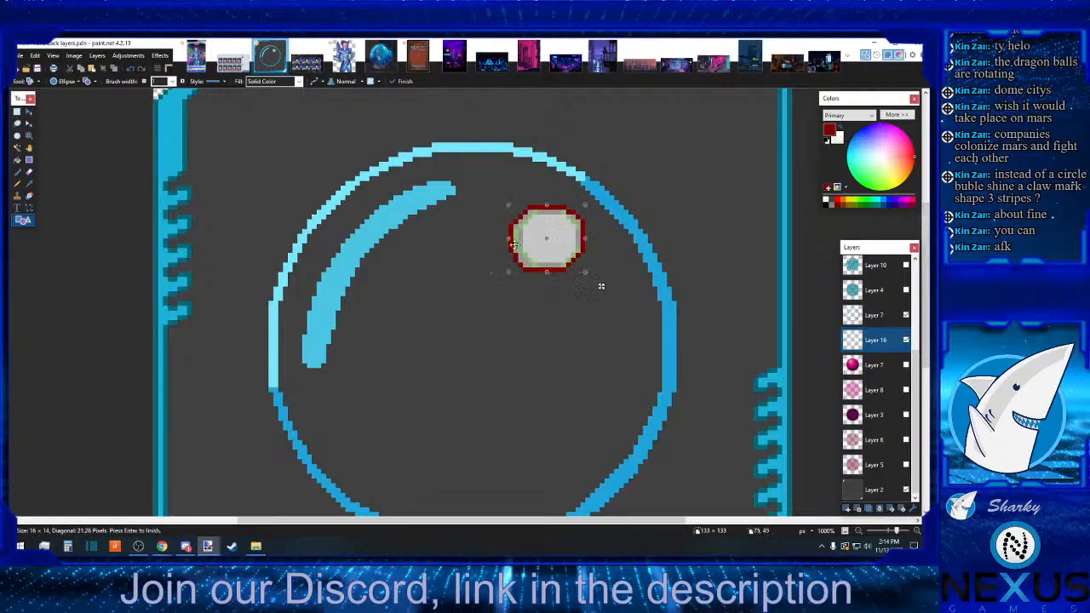
left_click_drag(508, 240, 513, 241)
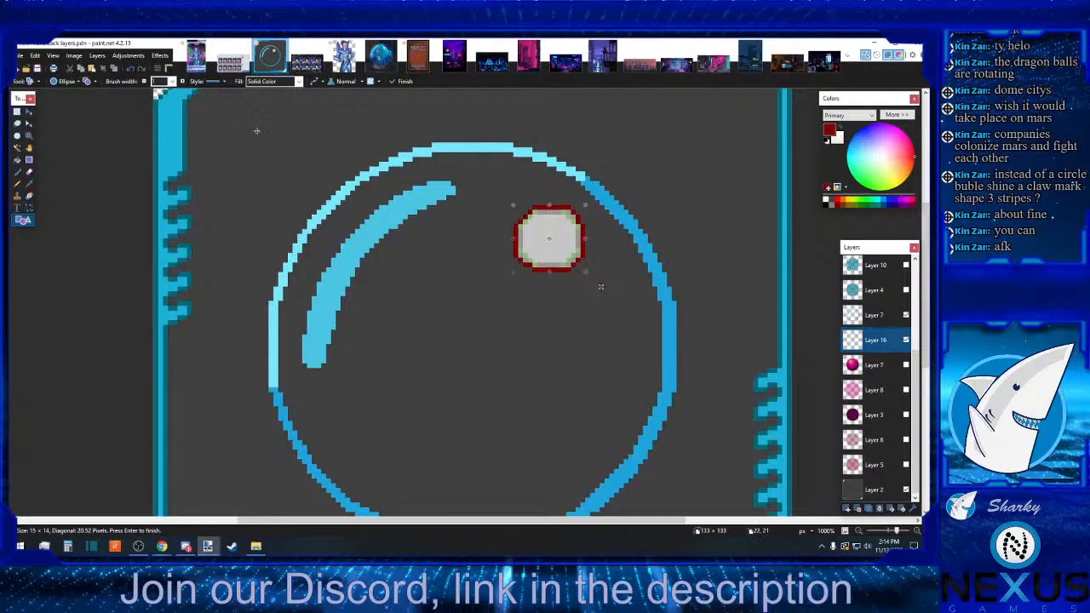
left_click(130, 68)
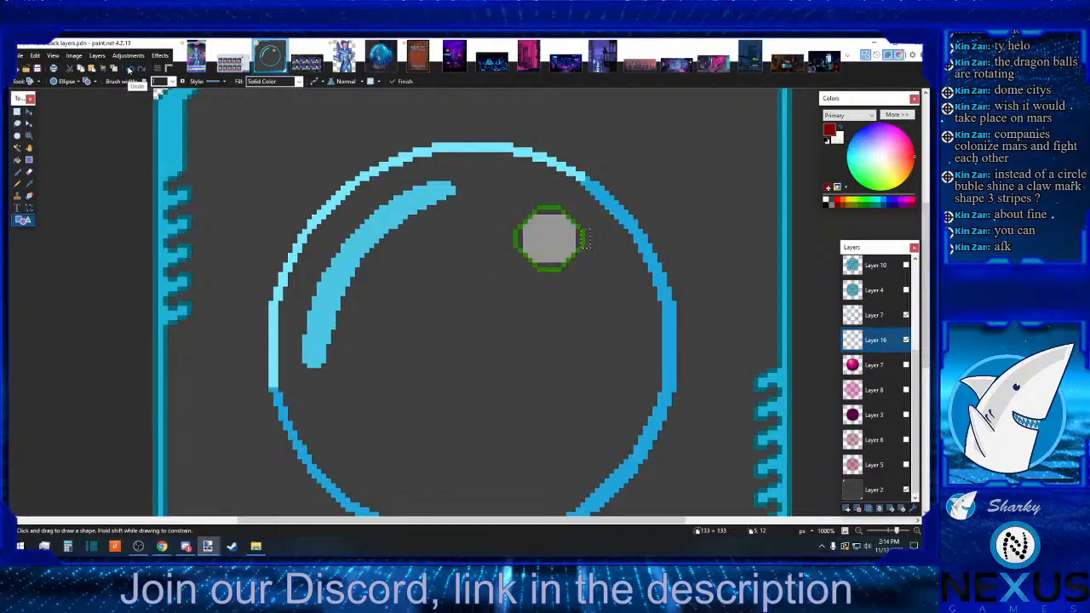
Check the pixel lengths of the green outline's diagonal, top, left and bottom segments with small rectangular selections
left_click(17, 112)
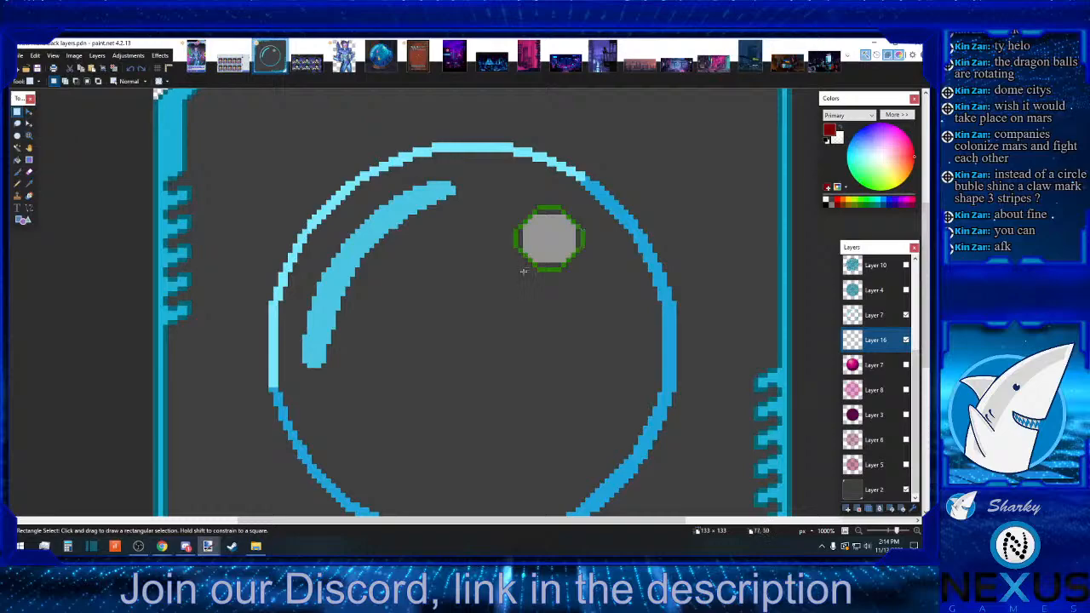
left_click(917, 533)
left_click(918, 532)
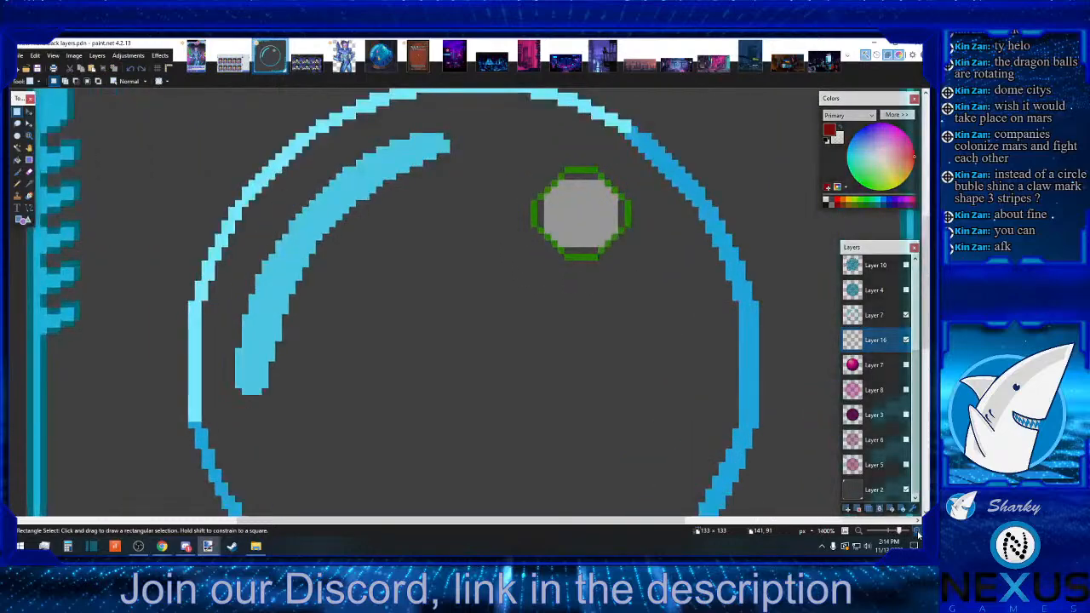
left_click(917, 533)
scroll(645, 388, "up", 3)
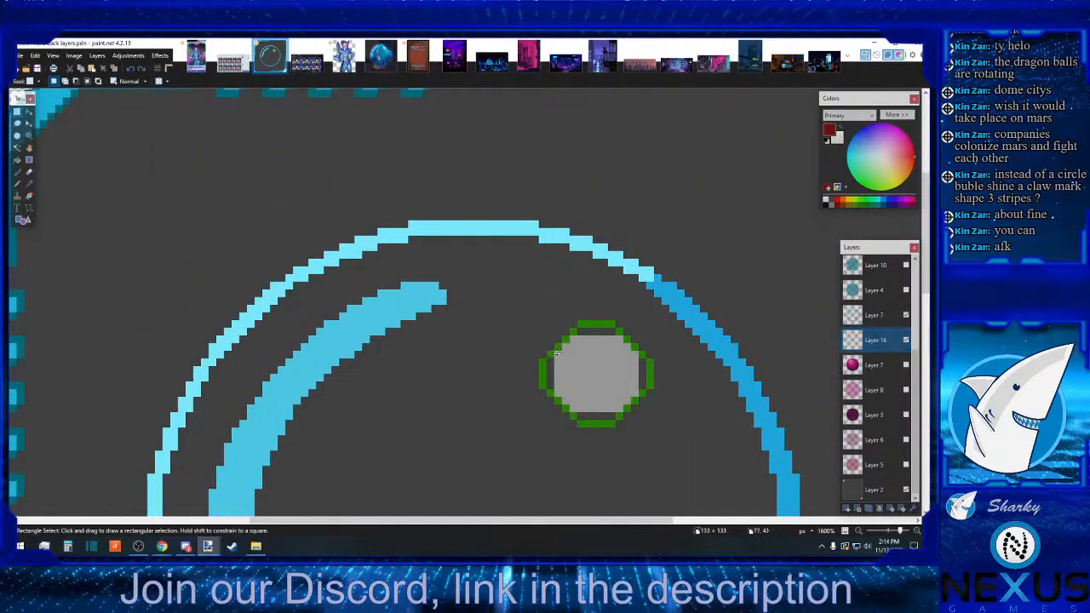
left_click_drag(558, 351, 552, 354)
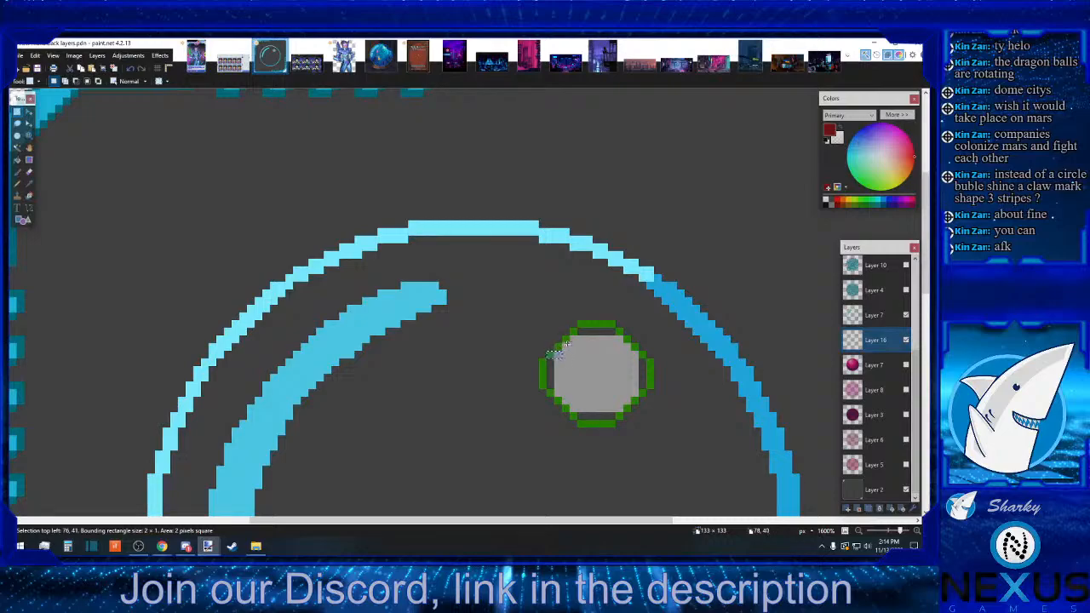
left_click_drag(576, 330, 622, 328)
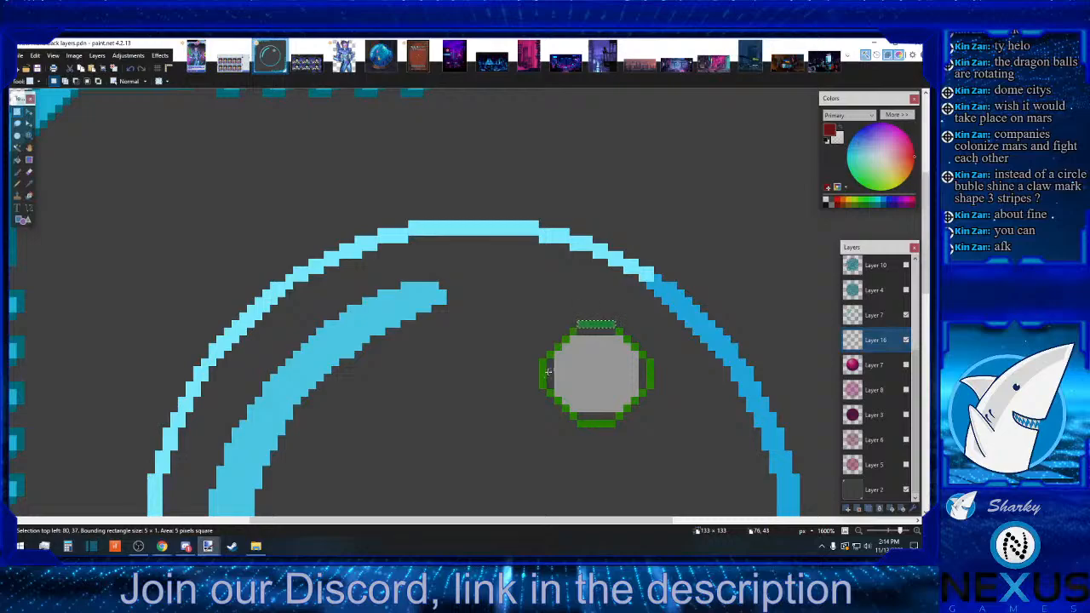
left_click_drag(543, 361, 544, 388)
left_click_drag(582, 426, 617, 414)
left_click(662, 380)
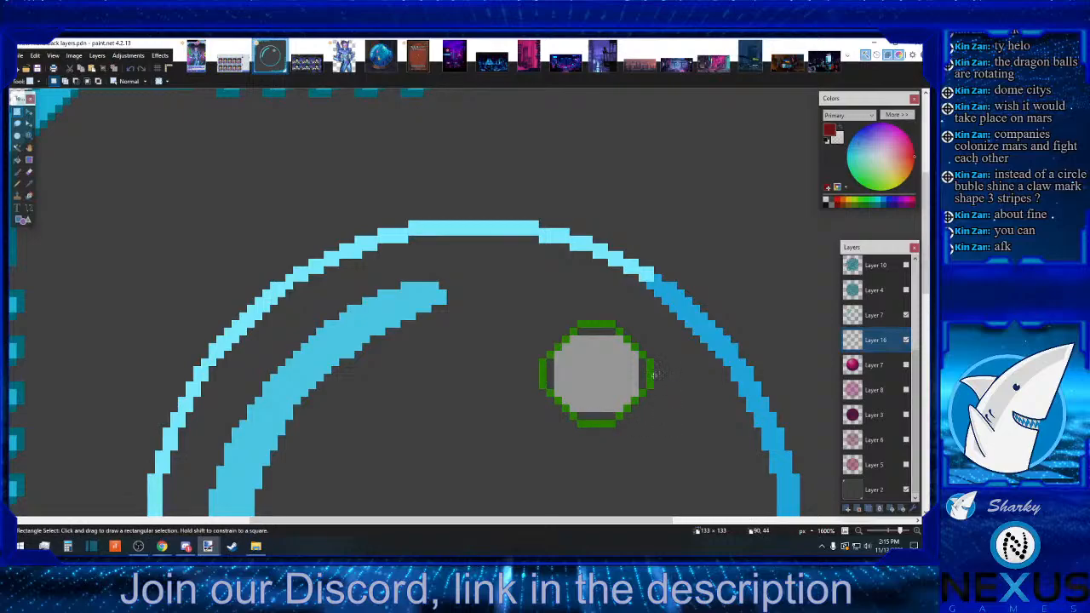
Move the upper part of the small circle, a 17 × 8 px selection, up one pixel
left_click_drag(653, 374, 535, 324)
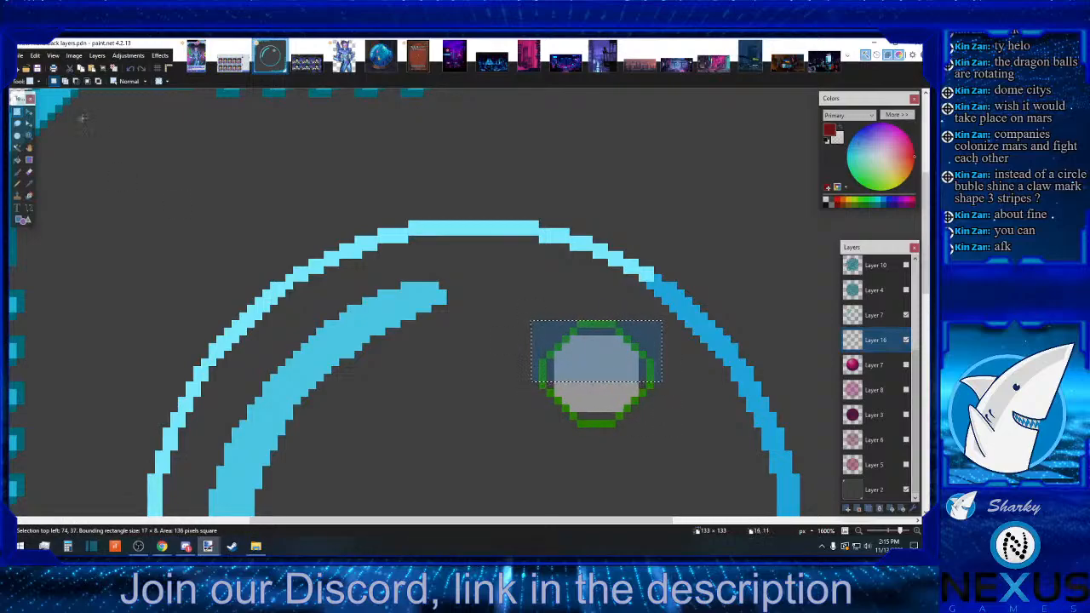
left_click(28, 113)
left_click_drag(678, 387, 681, 383)
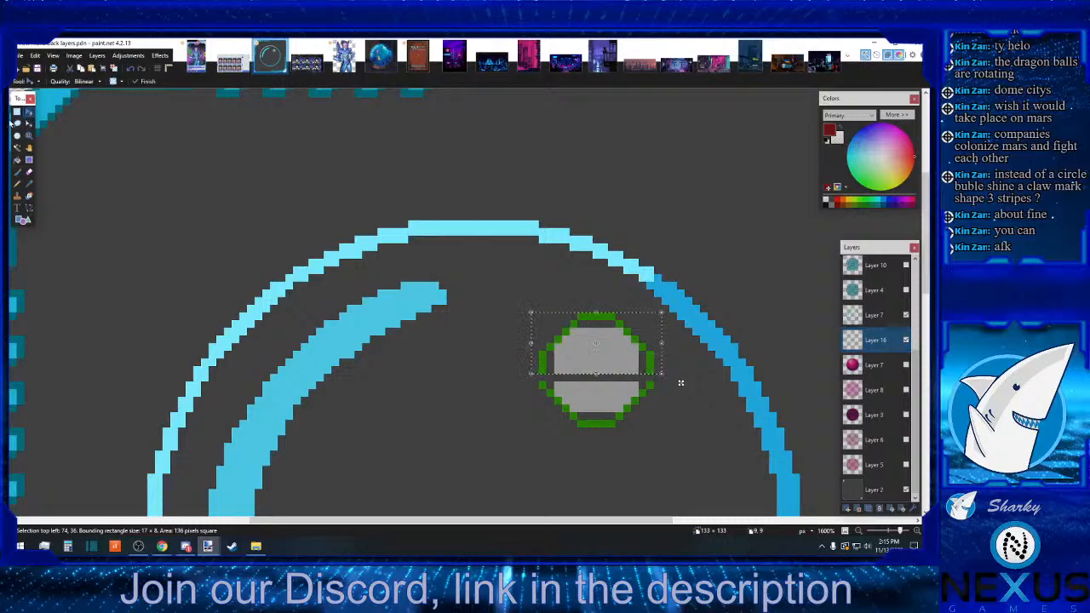
key("s")
left_click(516, 341)
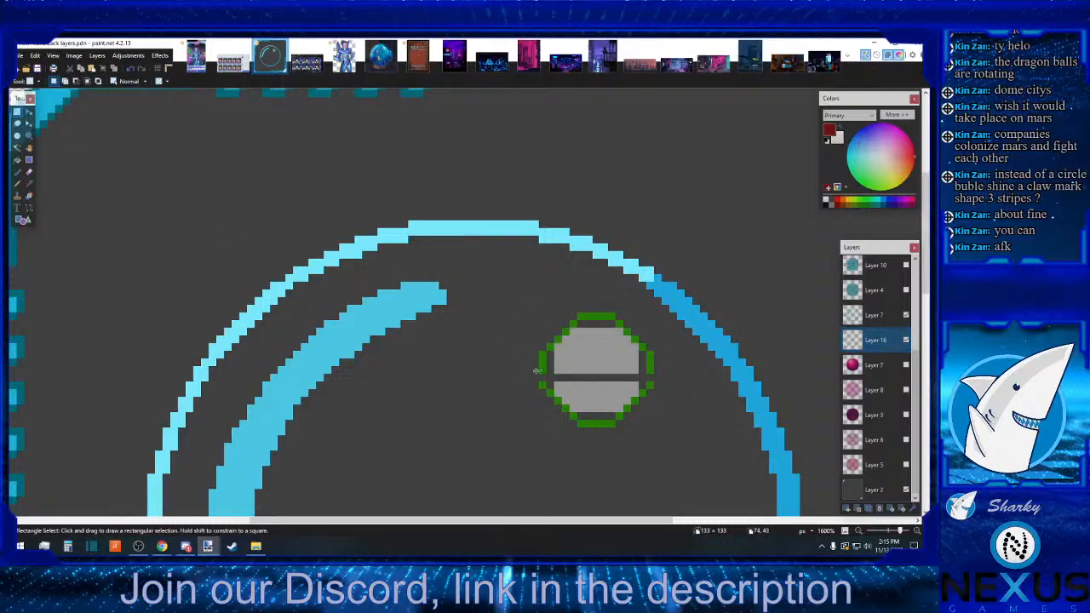
Stretch the 17 × 1 px row above the gap in the small circle downward to 2 px high to close it
left_click_drag(541, 369, 671, 375)
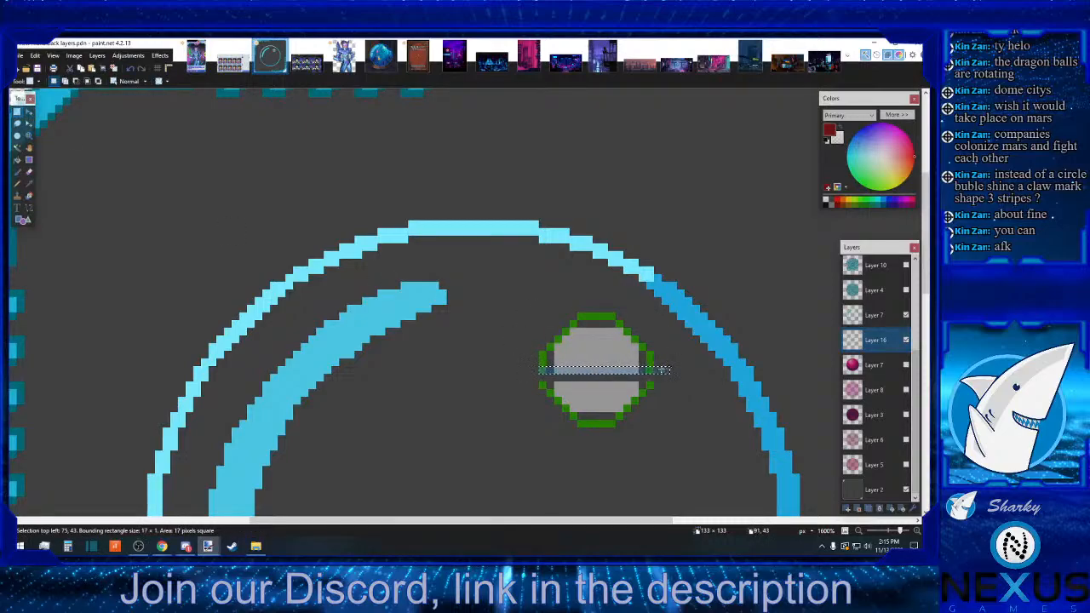
left_click(28, 113)
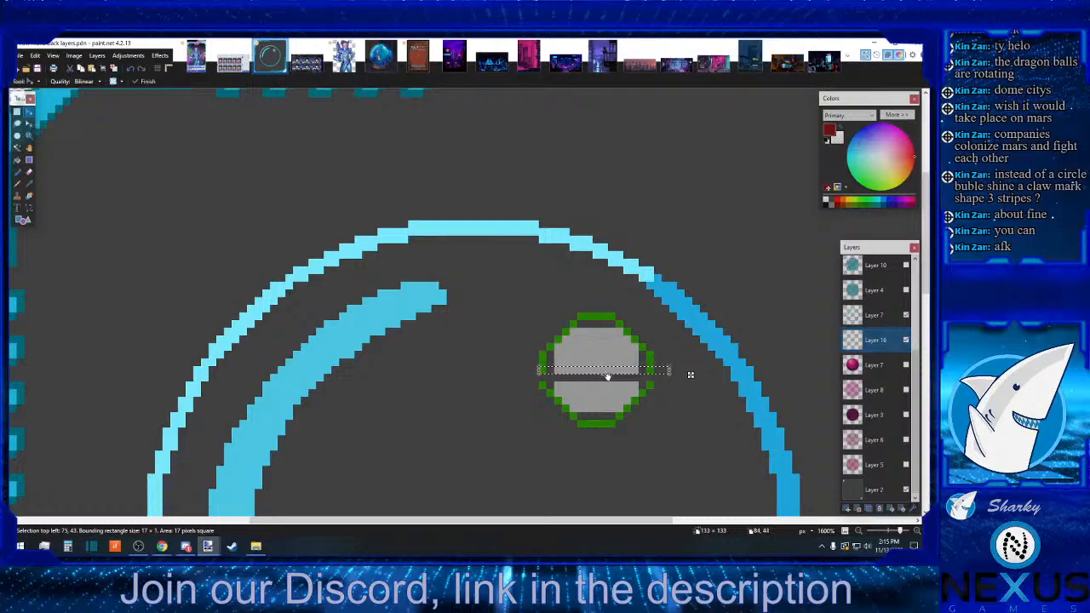
left_click_drag(608, 374, 606, 385)
key("s")
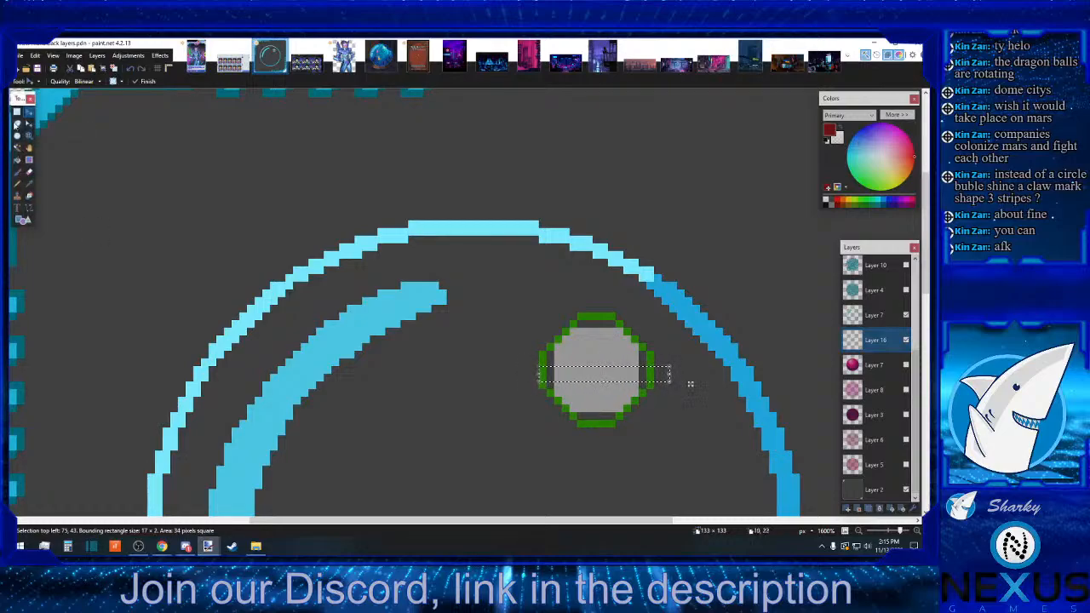
Sample the small circle's translucent grey fill and flood-fill the gaps inside its green outline with it
left_click(450, 286)
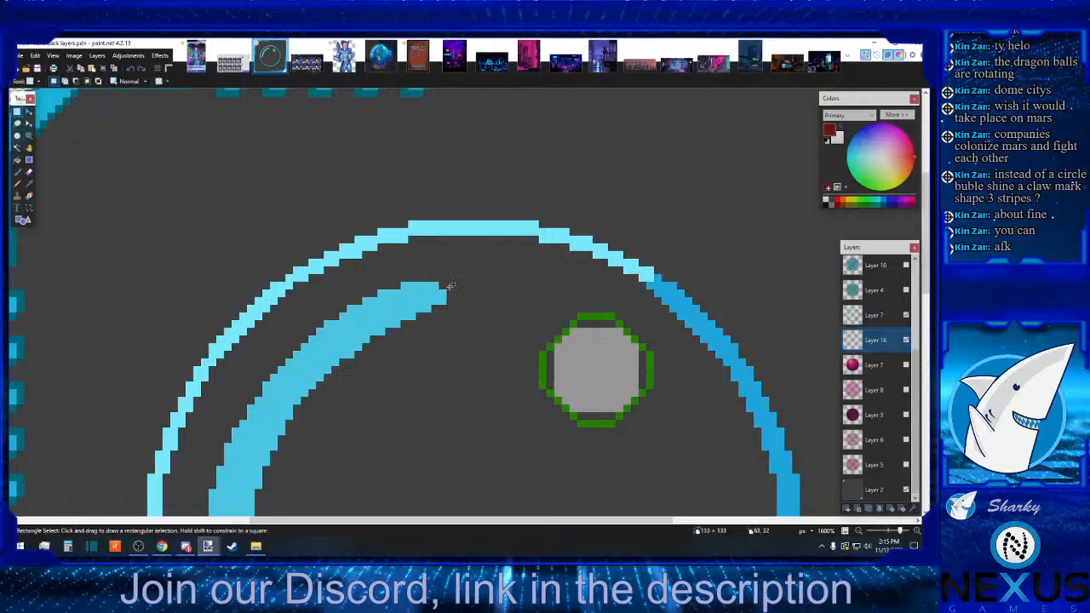
left_click(28, 184)
left_click(584, 354)
left_click(17, 159)
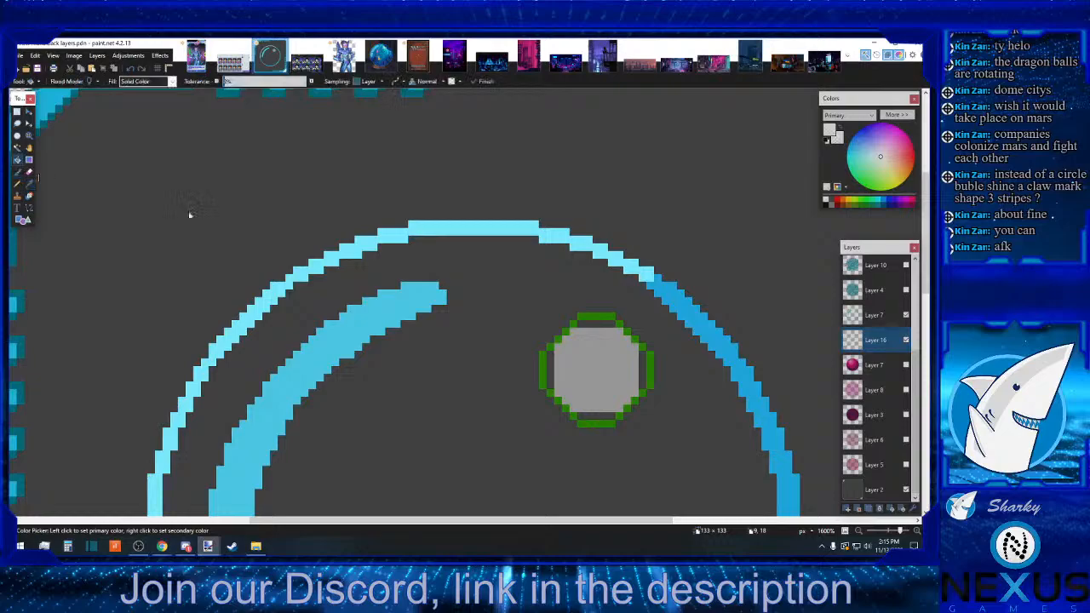
left_click(597, 324)
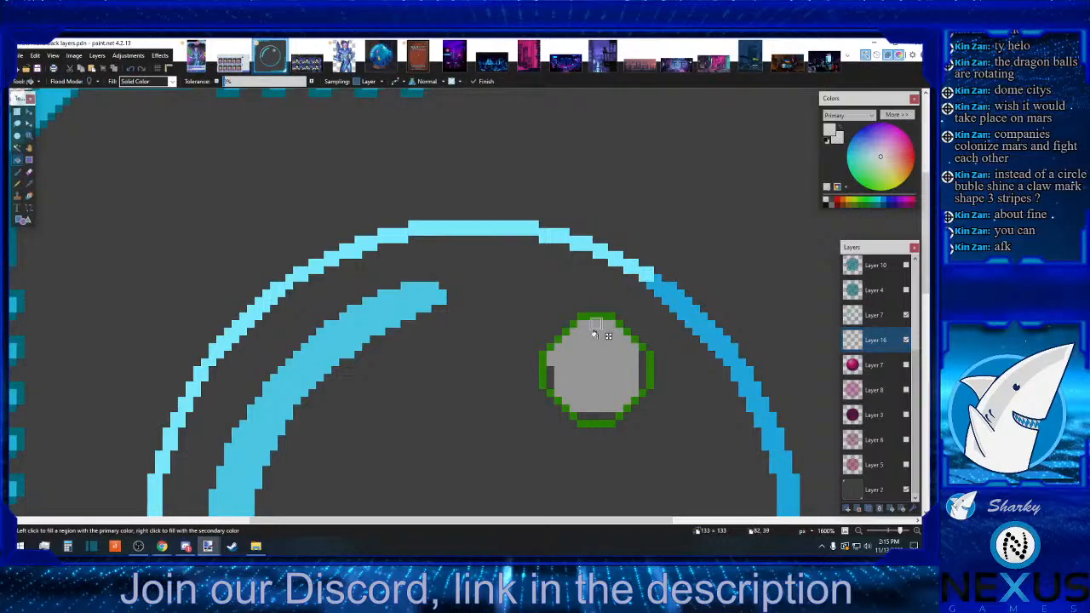
left_click(600, 415)
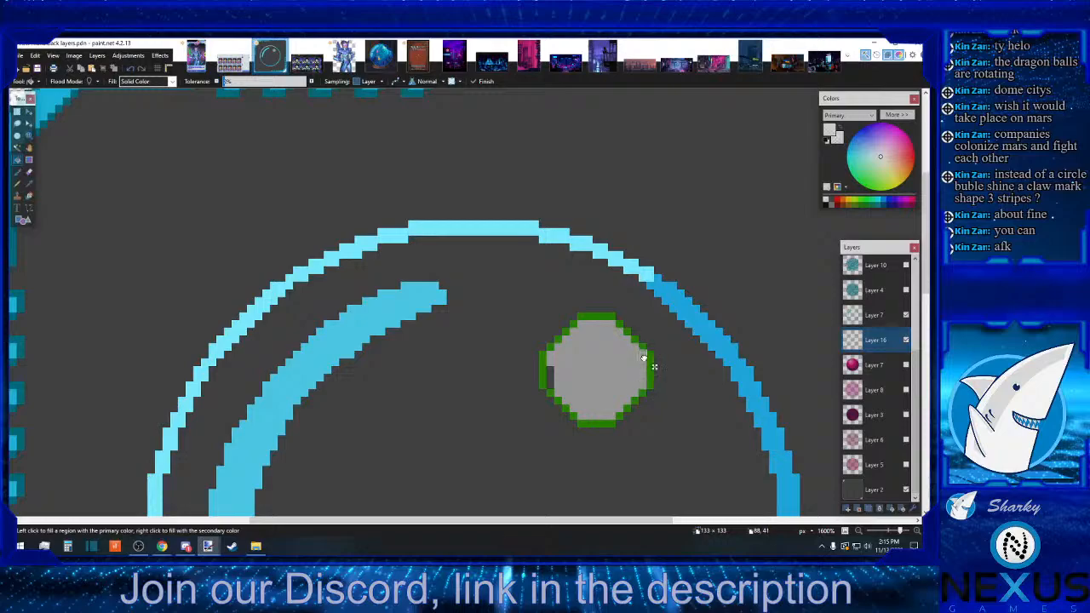
left_click(644, 357)
left_click(553, 378)
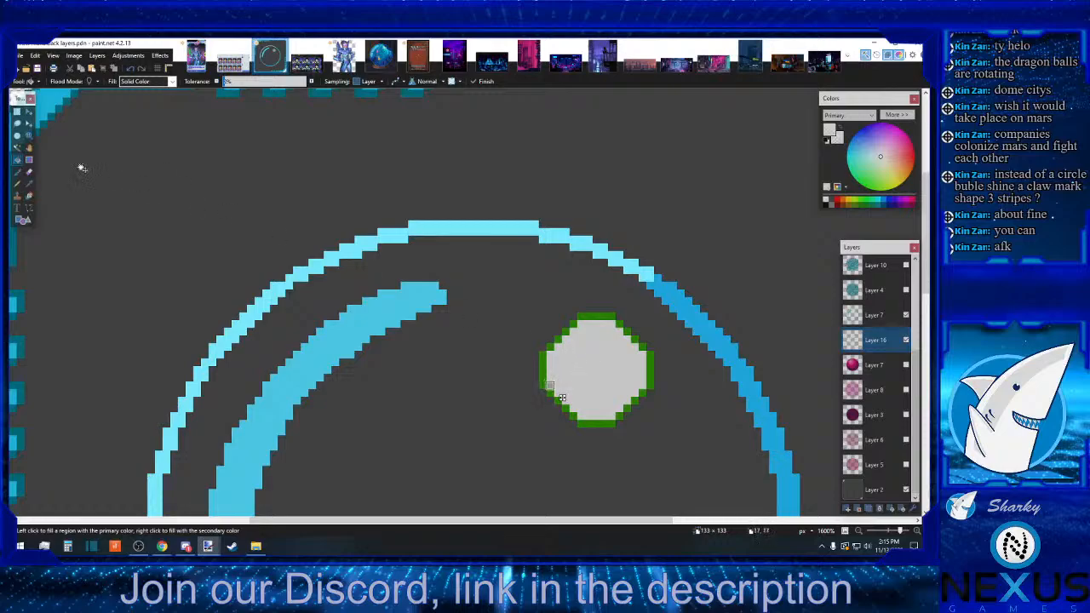
Set the colour opacity to 255, choose bright green 4CFF00 and flood-fill the small circle's interior
left_click(892, 120)
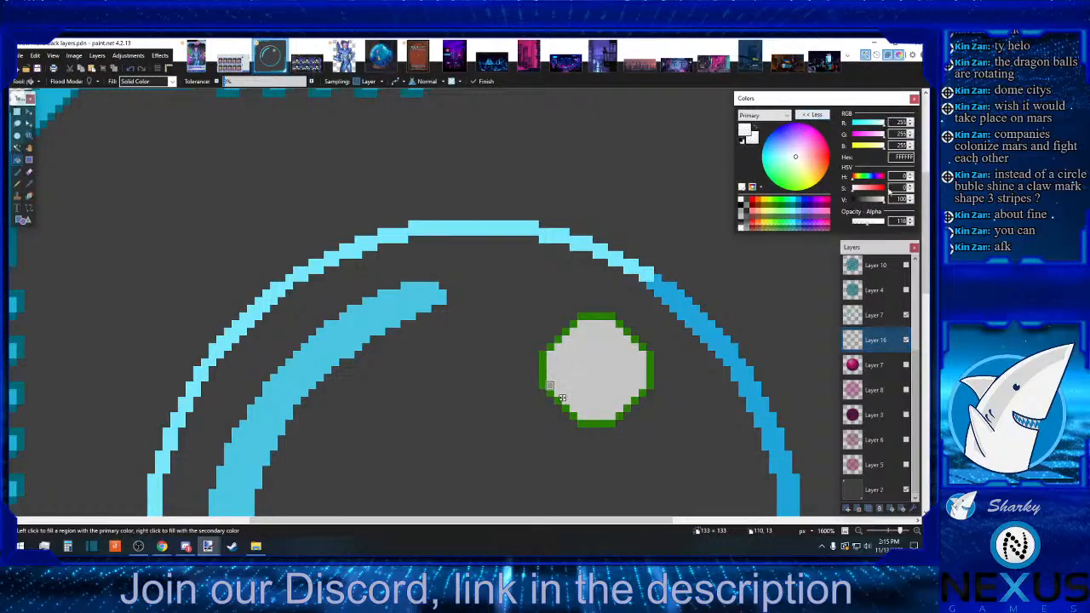
left_click_drag(869, 227, 907, 223)
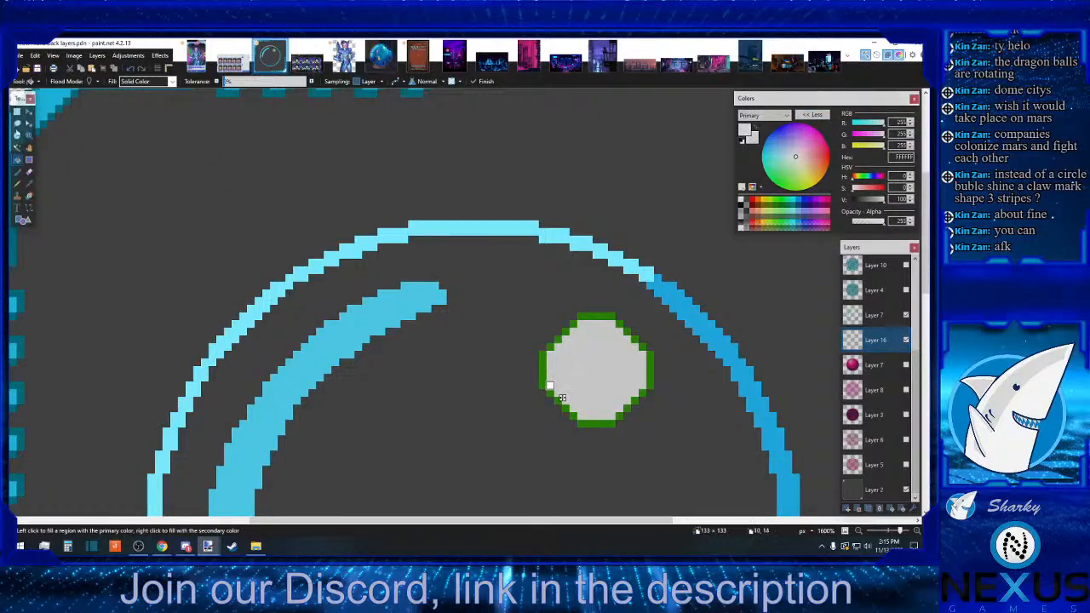
left_click(17, 111)
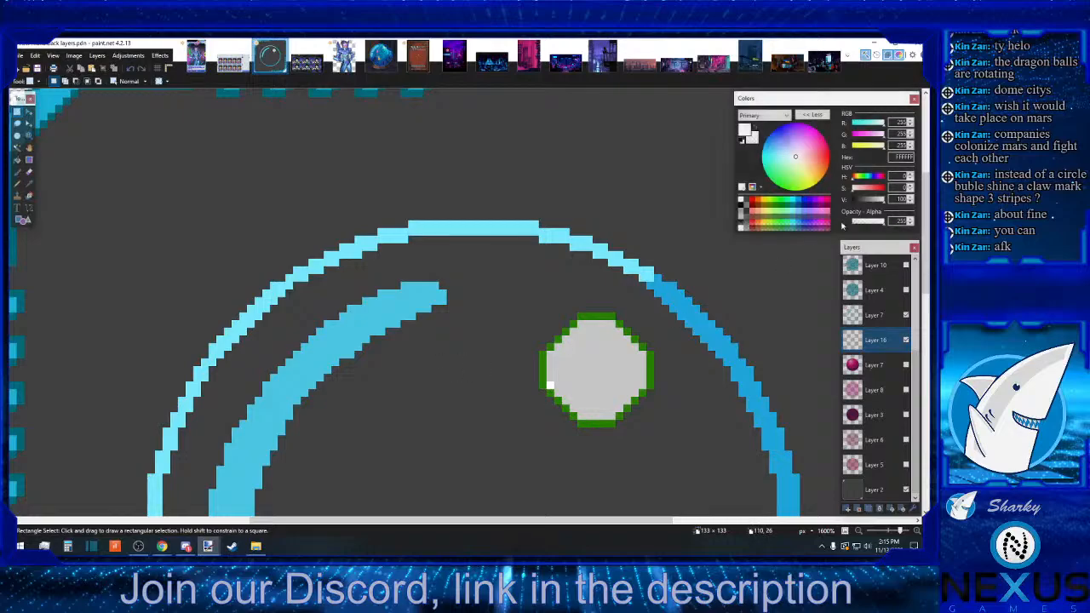
left_click(778, 203)
left_click(17, 160)
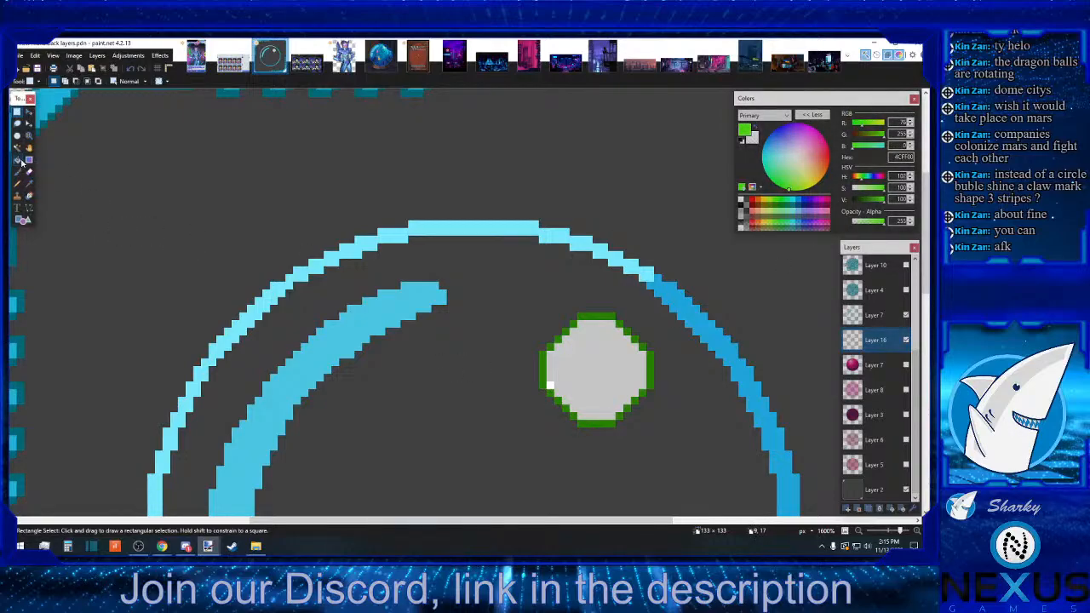
left_click(591, 383)
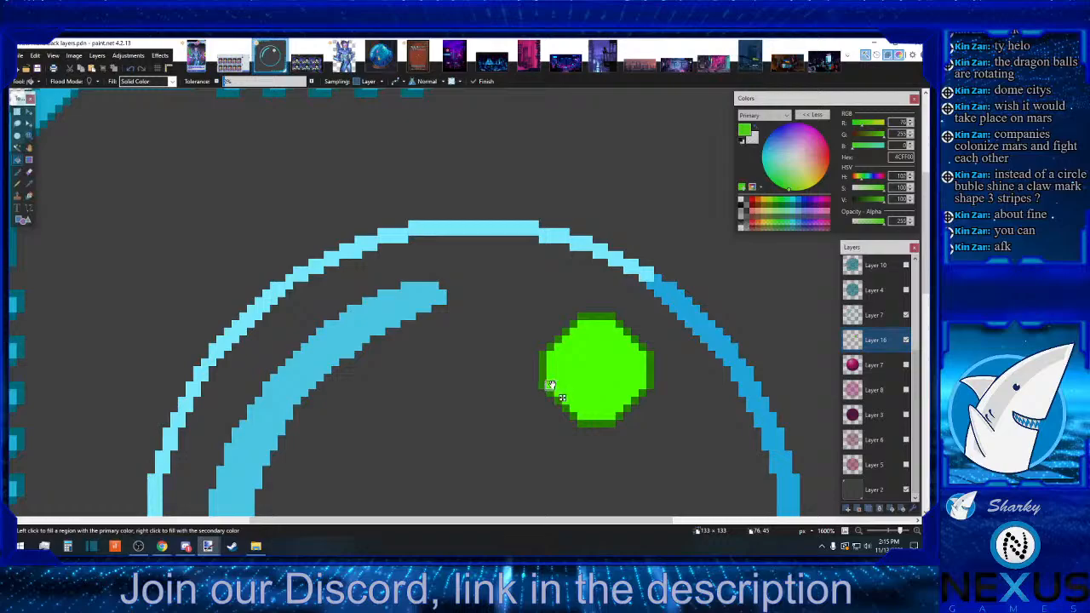
left_click(17, 112)
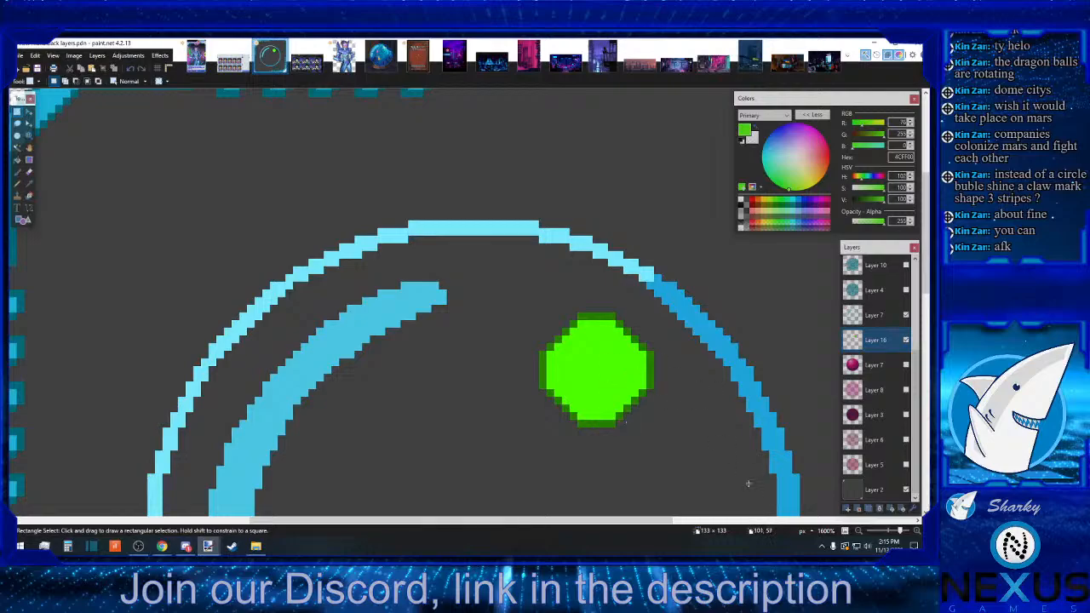
left_click(918, 530)
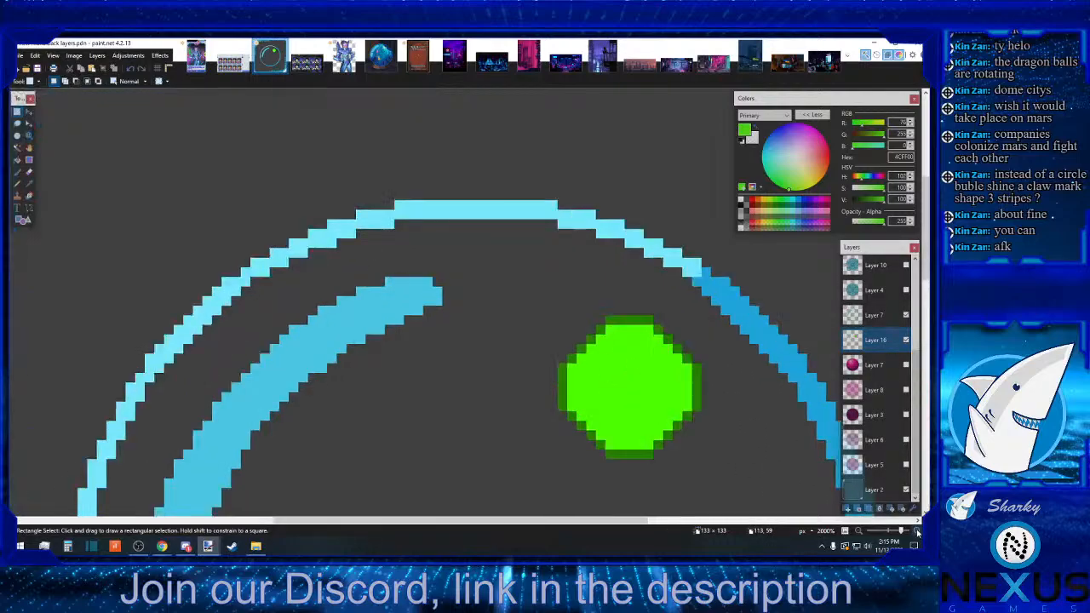
left_click_drag(566, 521, 623, 511)
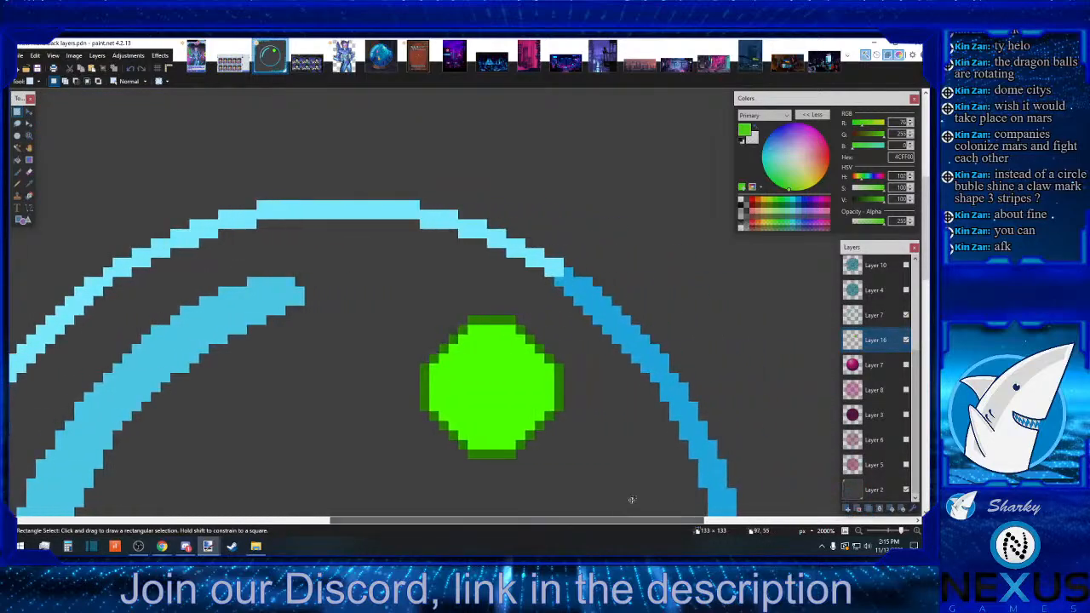
scroll(640, 487, "down", 1)
key("alt+Tab")
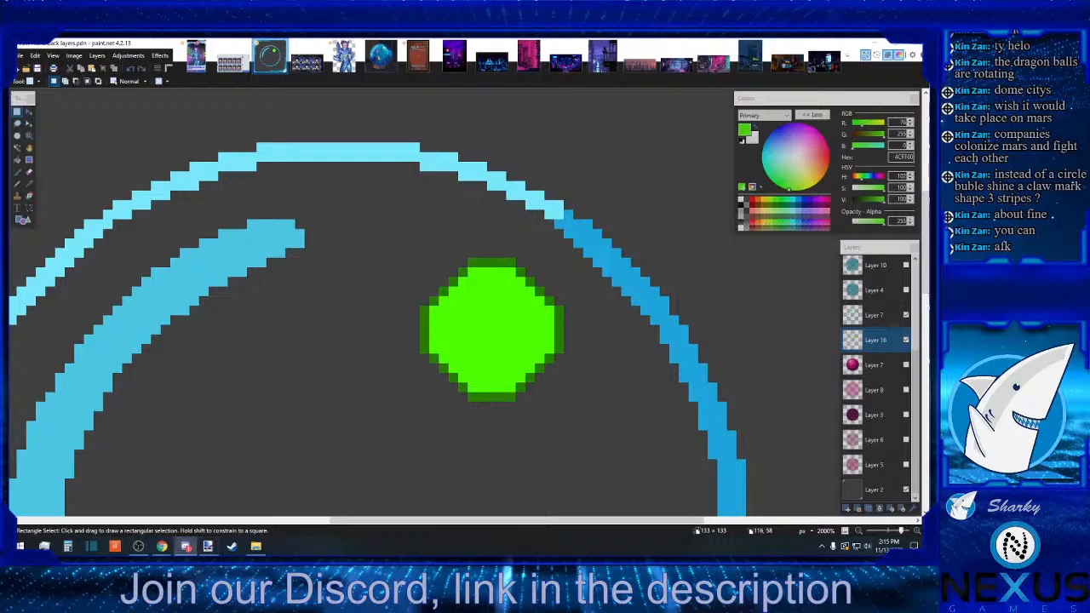
key("alt+Tab")
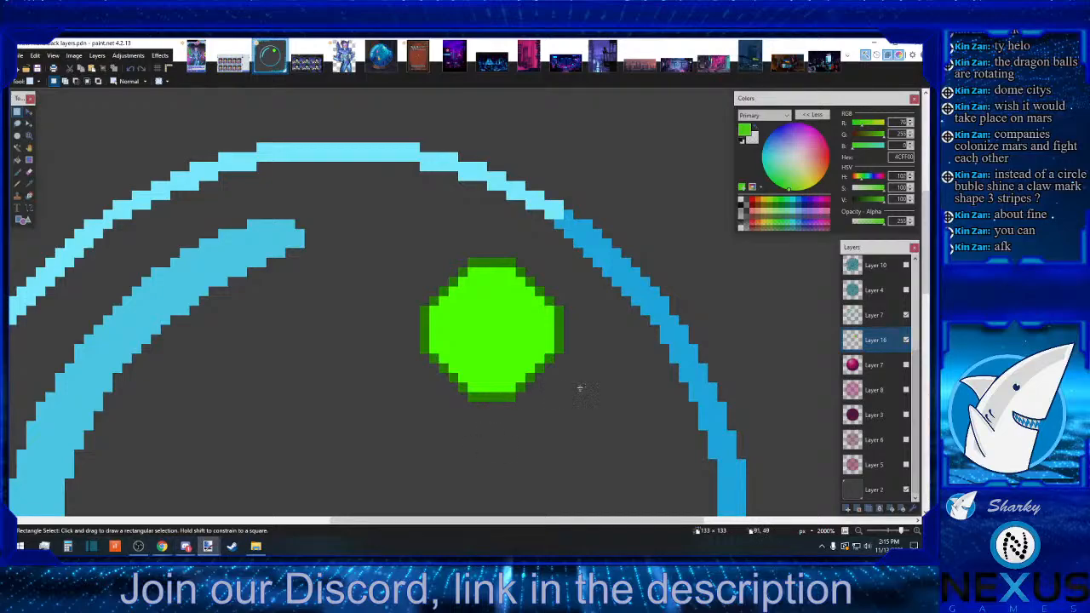
key("alt+Tab")
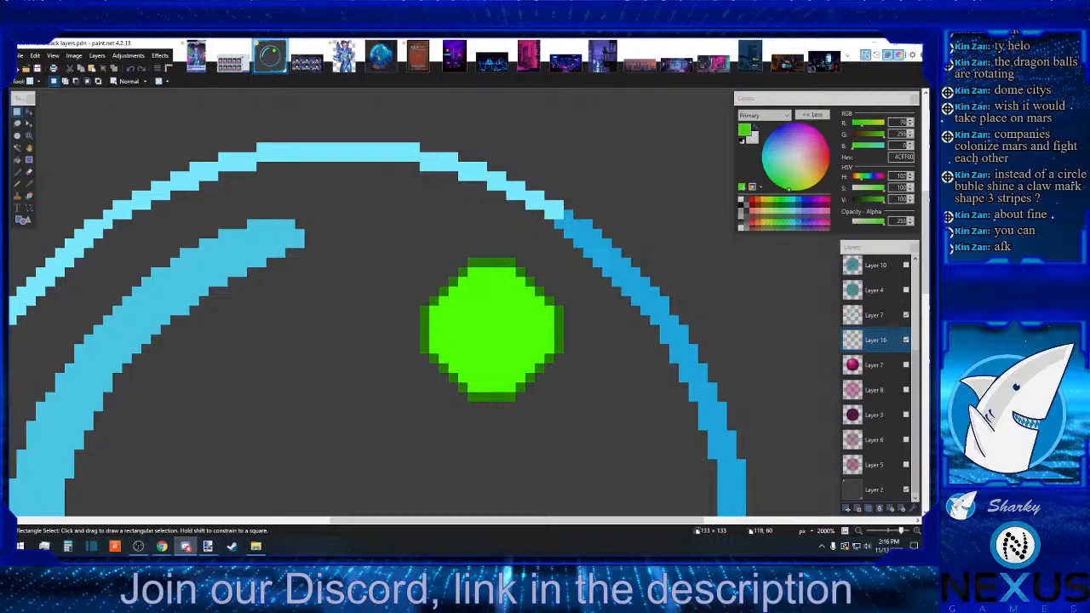
key("alt+Tab")
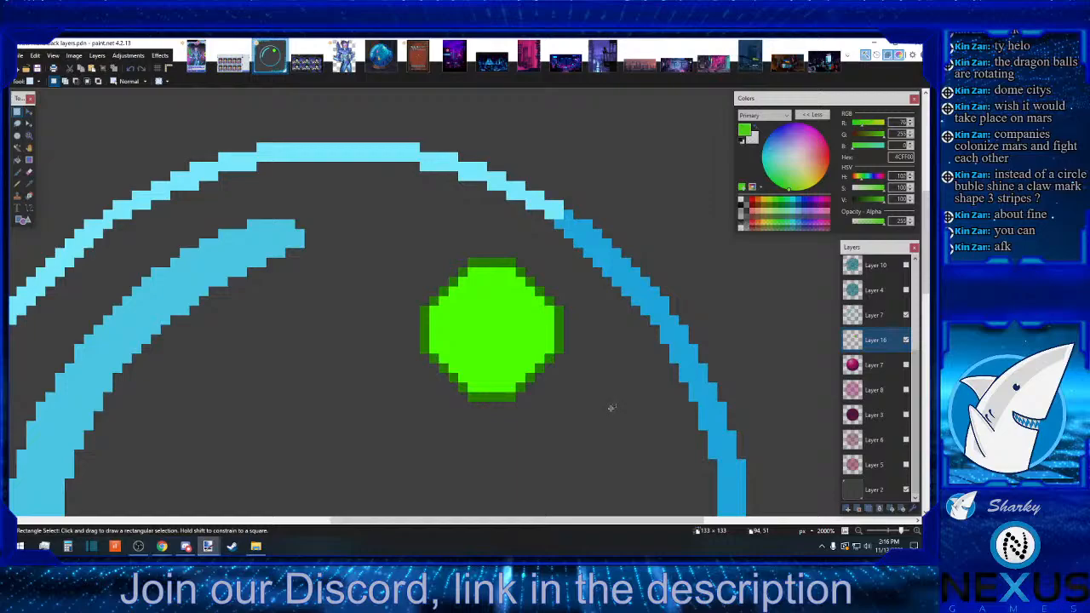
Move the 4 × 4 px lower-left corner block of the small circle one pixel down and one pixel left
left_click(916, 531)
left_click(917, 530)
scroll(615, 372, "down", 2)
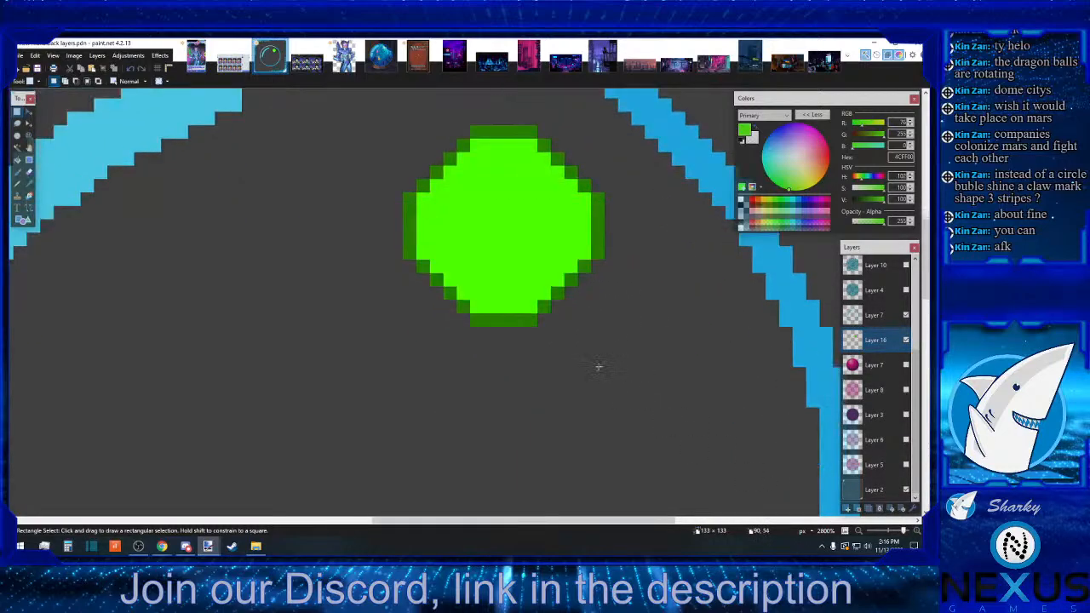
left_click_drag(465, 303, 464, 322)
left_click_drag(467, 309, 425, 268)
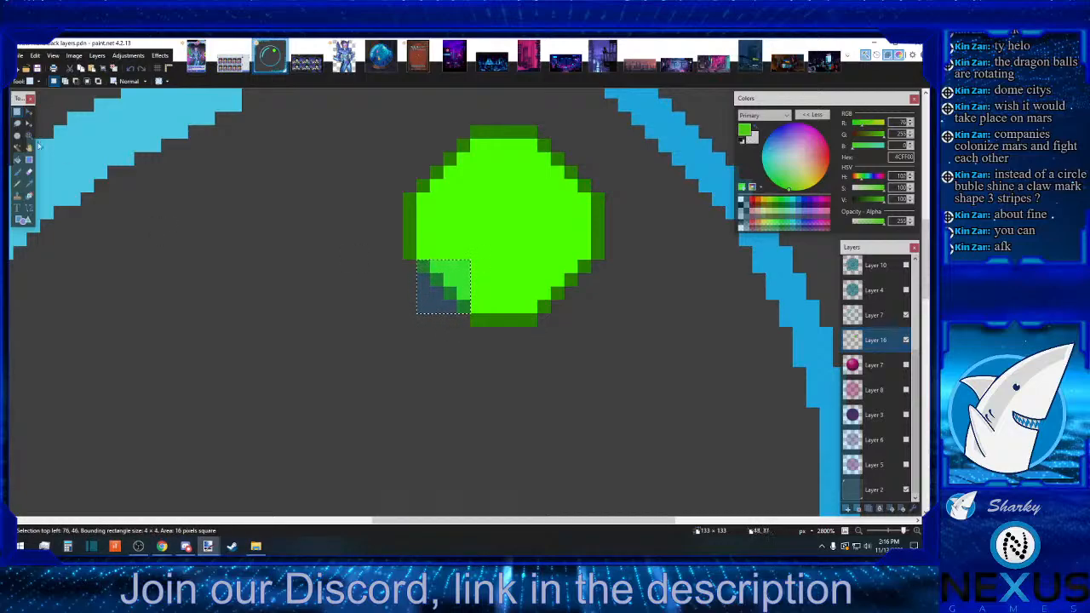
left_click(28, 113)
key("Down")
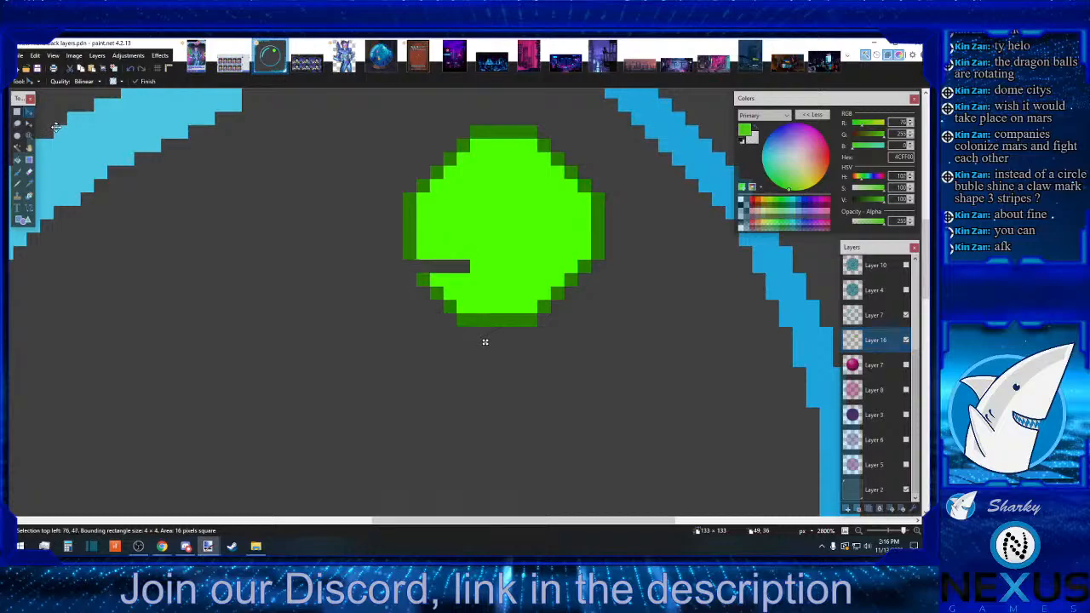
key("Left")
key("ctrl+d")
Move the 4 × 4 px lower-right corner block of the small circle one pixel right and one pixel down
left_click(16, 111)
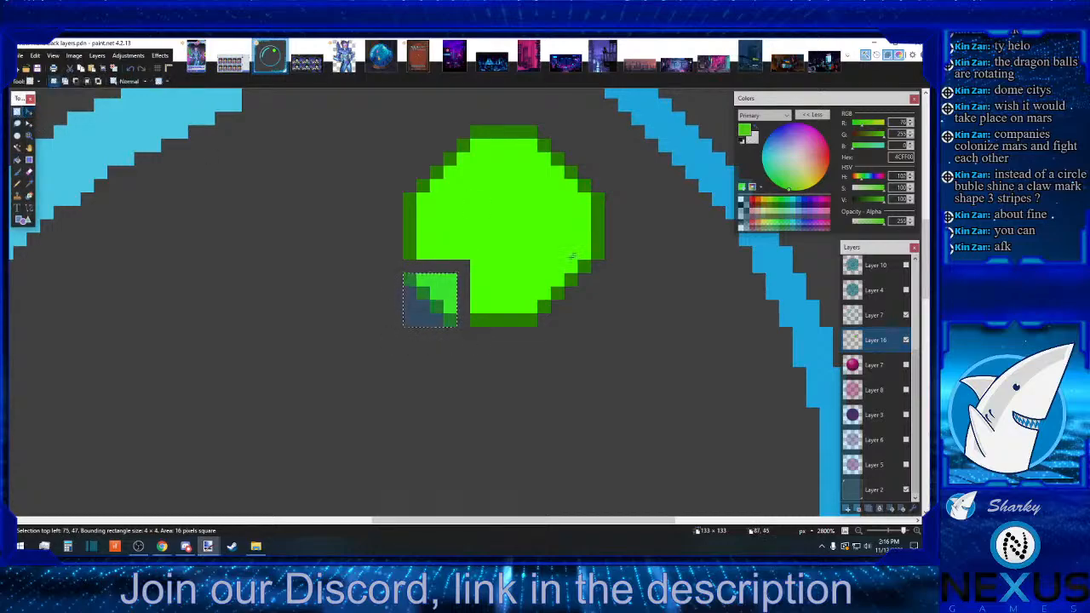
left_click_drag(538, 261, 591, 313)
left_click(28, 110)
key("Right")
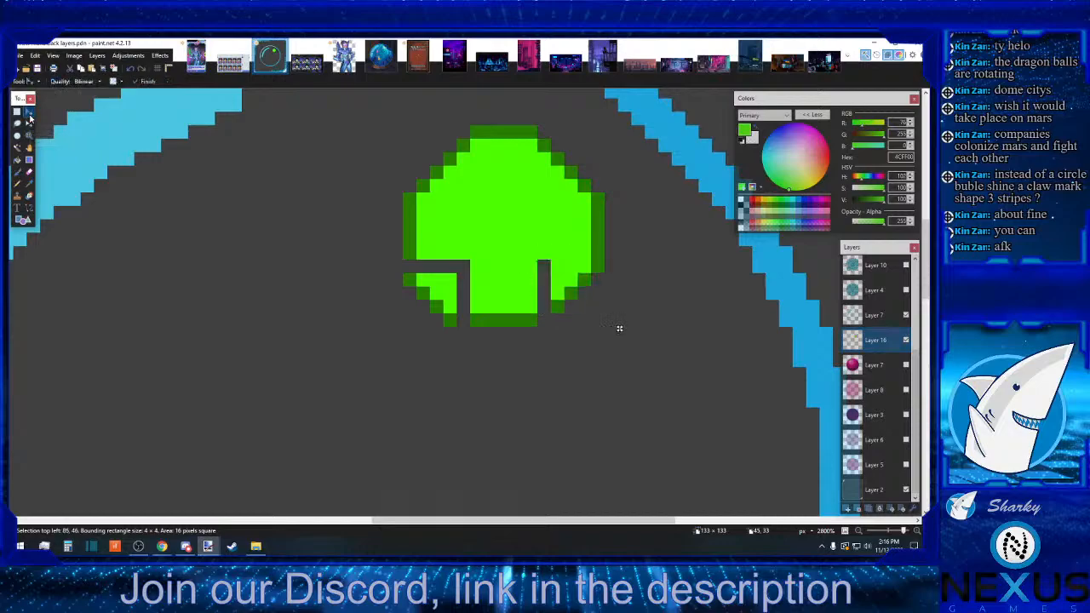
key("Down")
Move the 4 × 4 px upper-left corner block of the small circle one pixel left and one pixel up
key("s")
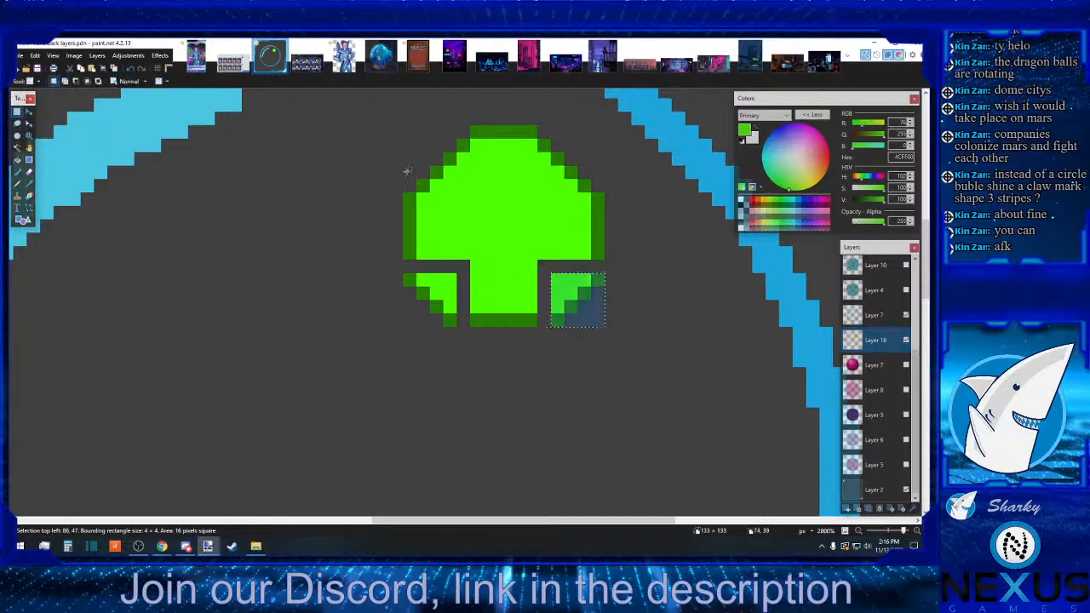
left_click_drag(418, 189, 465, 143)
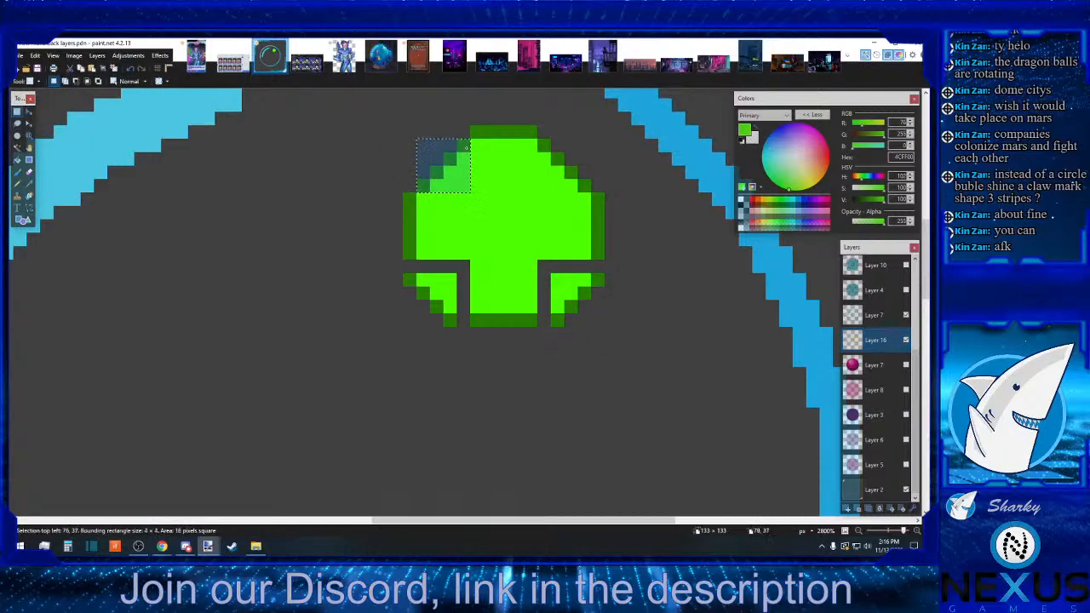
left_click(28, 111)
key("Left")
key("Up")
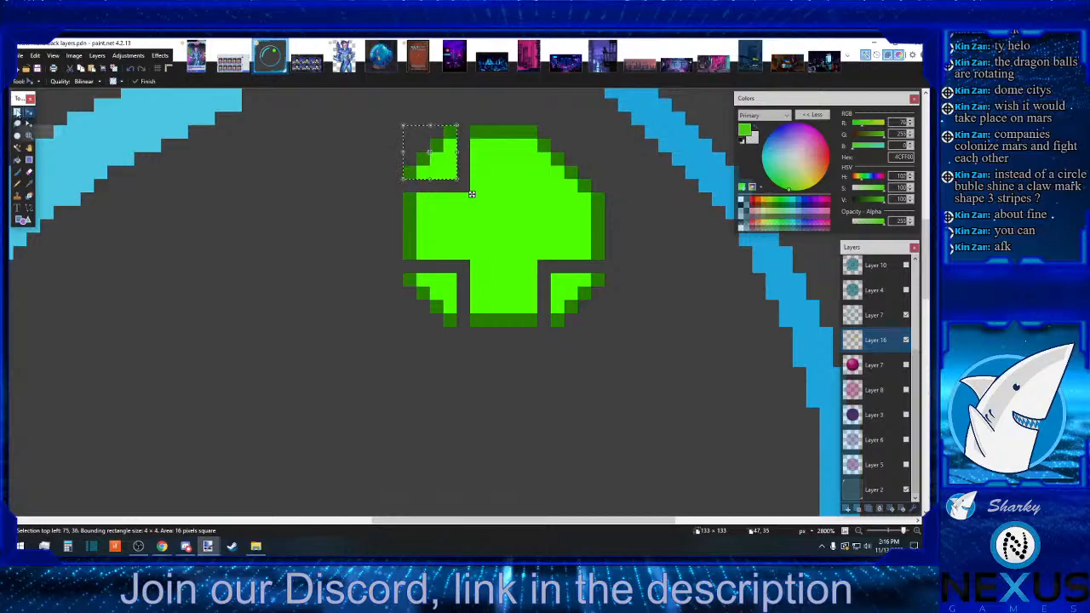
Move the 4 × 4 px upper-right corner block of the small circle one pixel right and one pixel up, and deselect it
left_click(17, 110)
left_click_drag(539, 139, 591, 193)
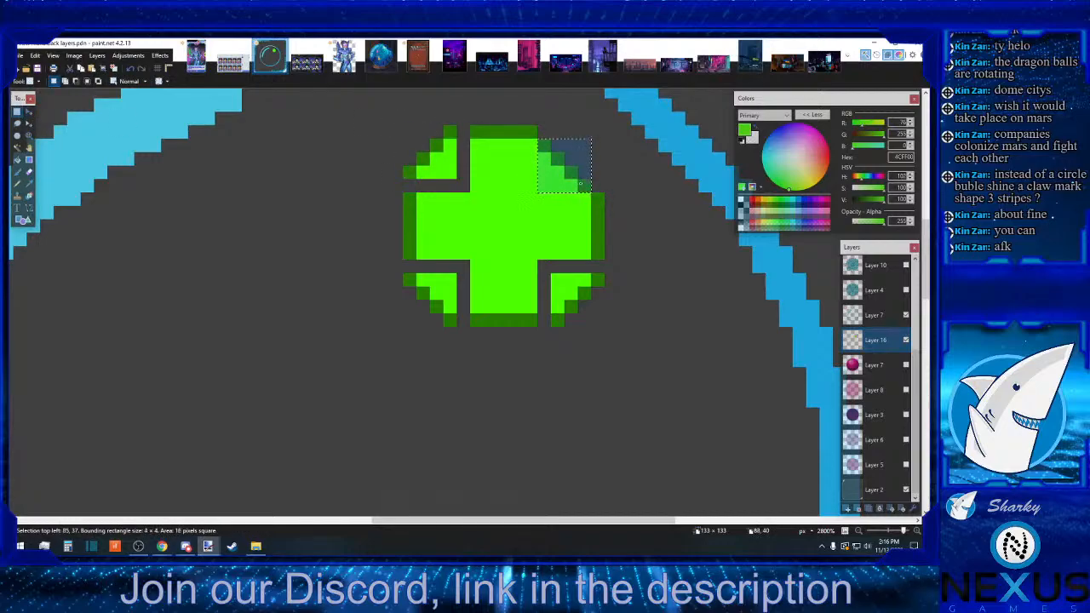
left_click(27, 110)
key("Right")
key("Up")
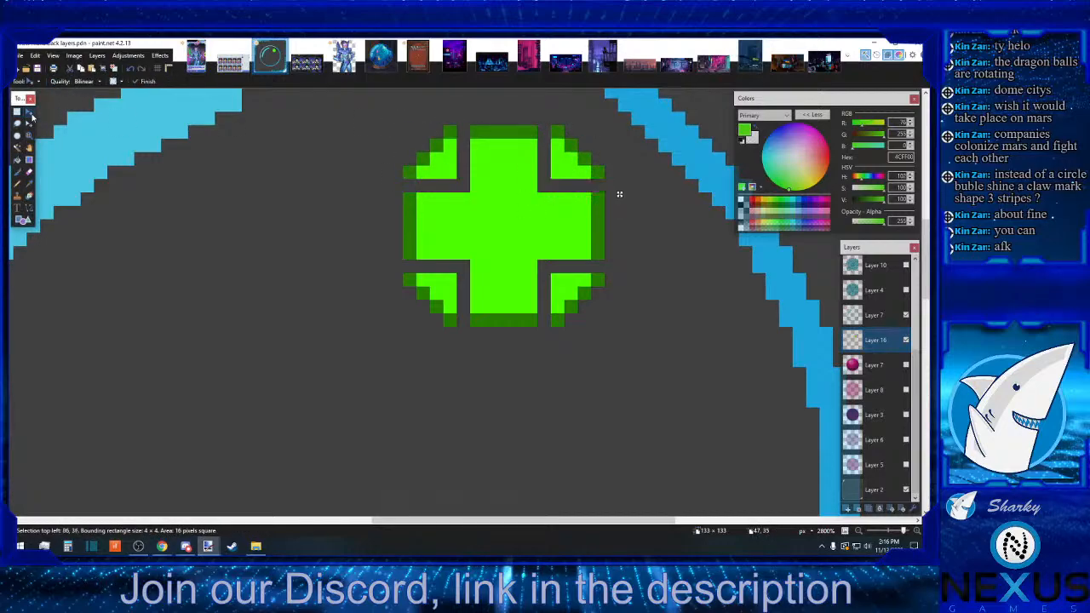
left_click(17, 111)
key("ctrl+d")
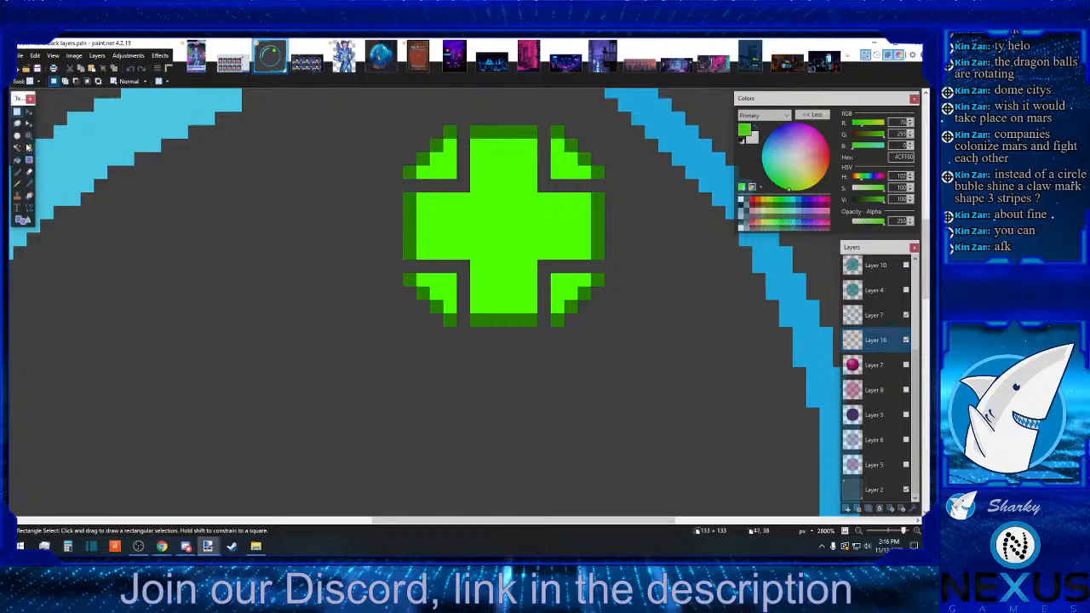
Sample the dark green outline colour 267F00 and pencil in the missing single pixels around the small circle's outline
left_click(29, 183)
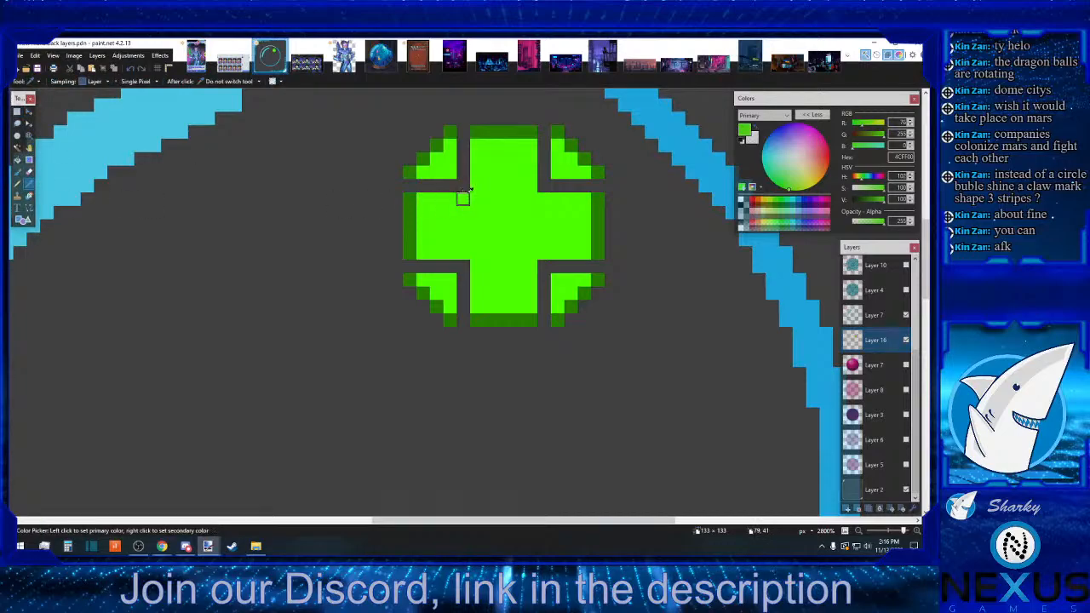
left_click(407, 198)
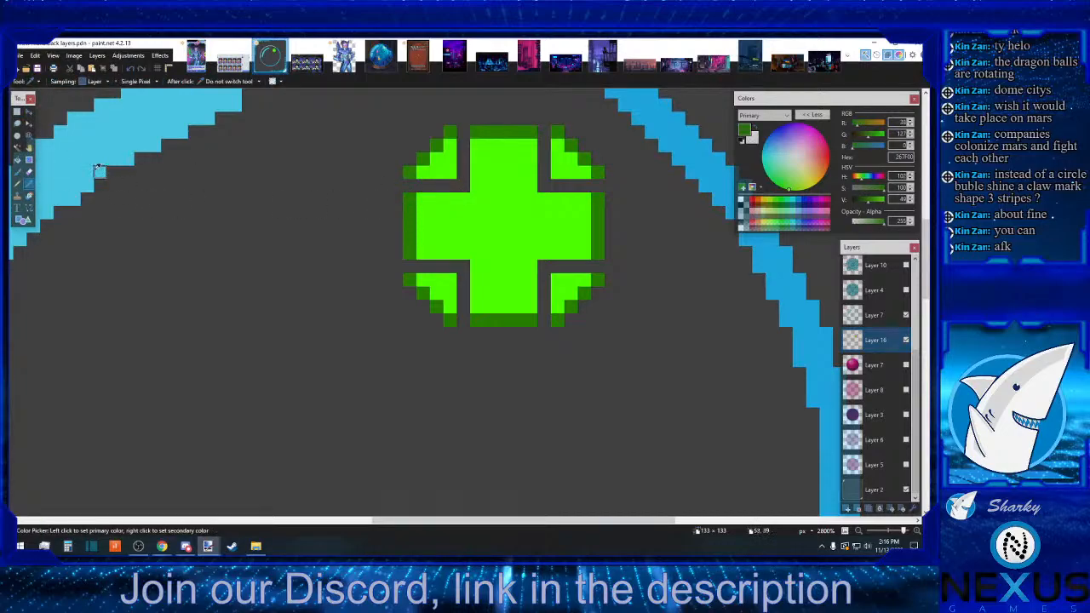
left_click(17, 183)
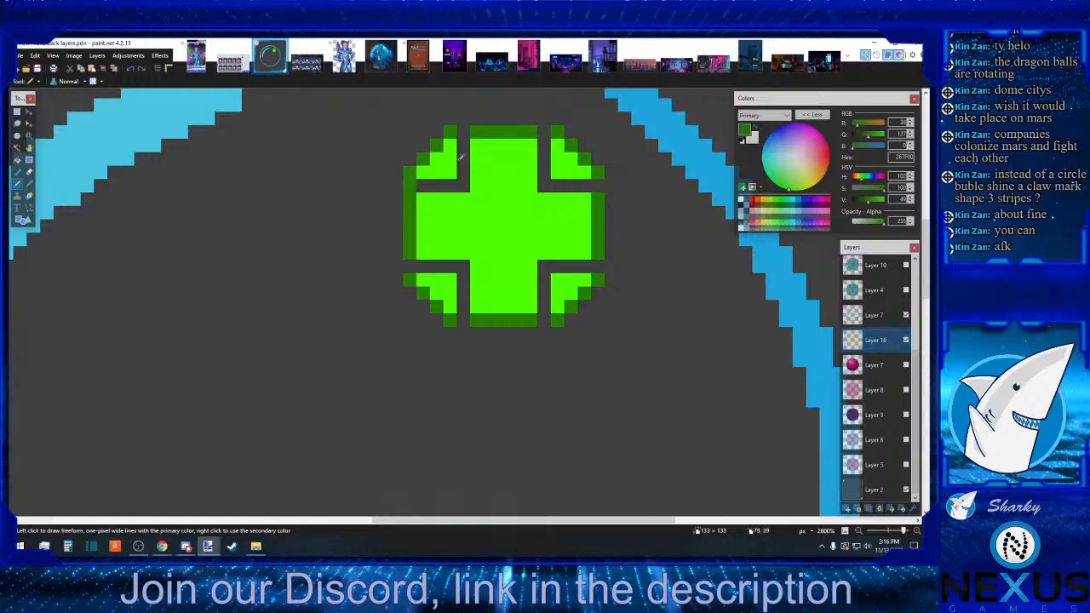
left_click(464, 133)
left_click(545, 132)
left_click(598, 265)
left_click(544, 321)
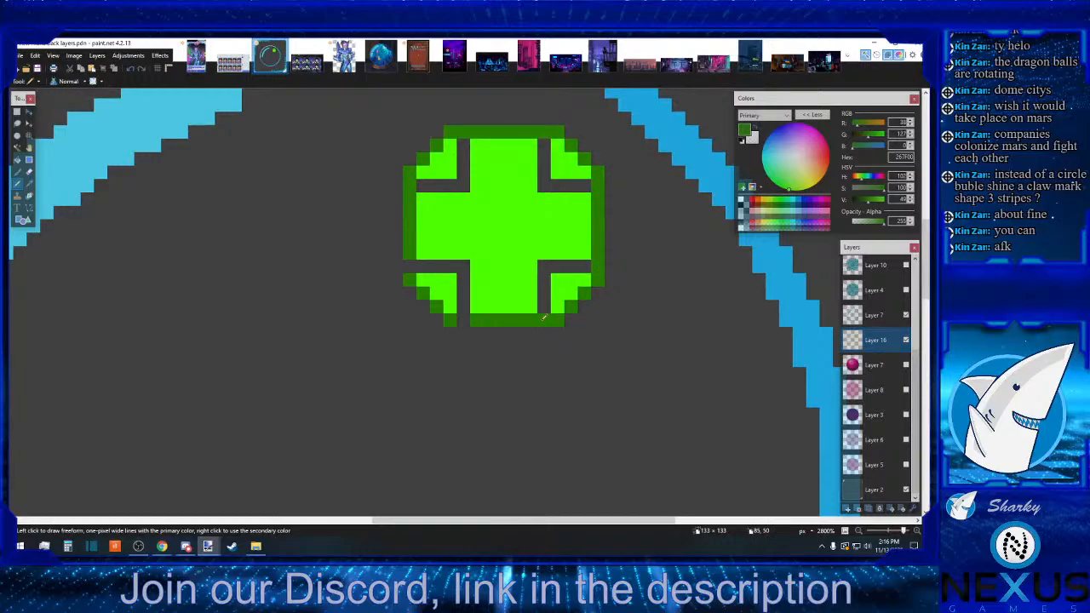
left_click(464, 321)
left_click(410, 265)
Sample the bright green 4CFF00 and fill the four corner-shaped gaps inside the small circle with it
left_click(29, 183)
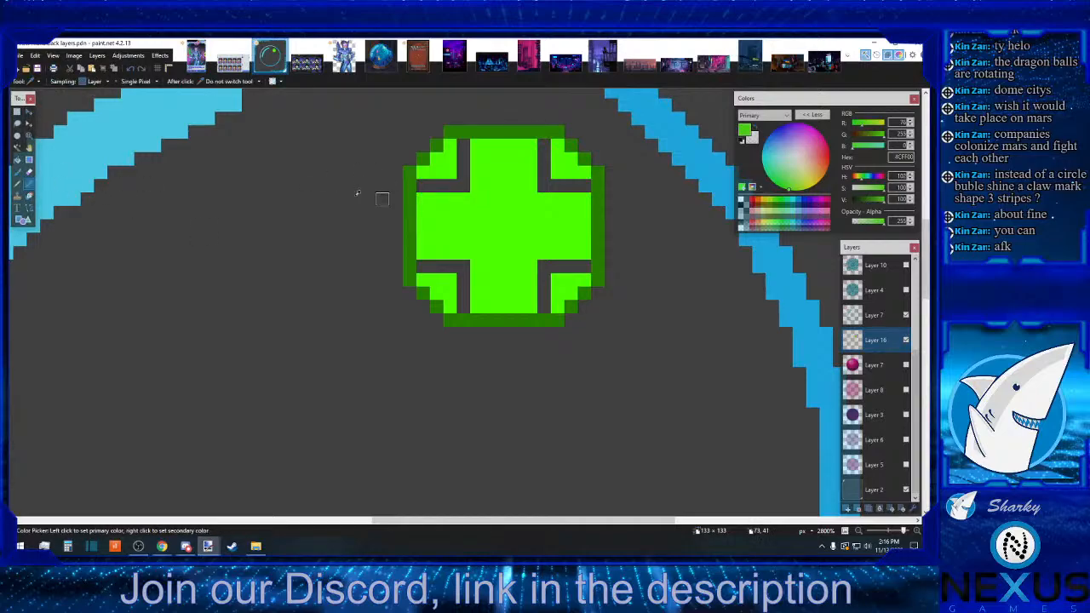
left_click(17, 159)
left_click(465, 172)
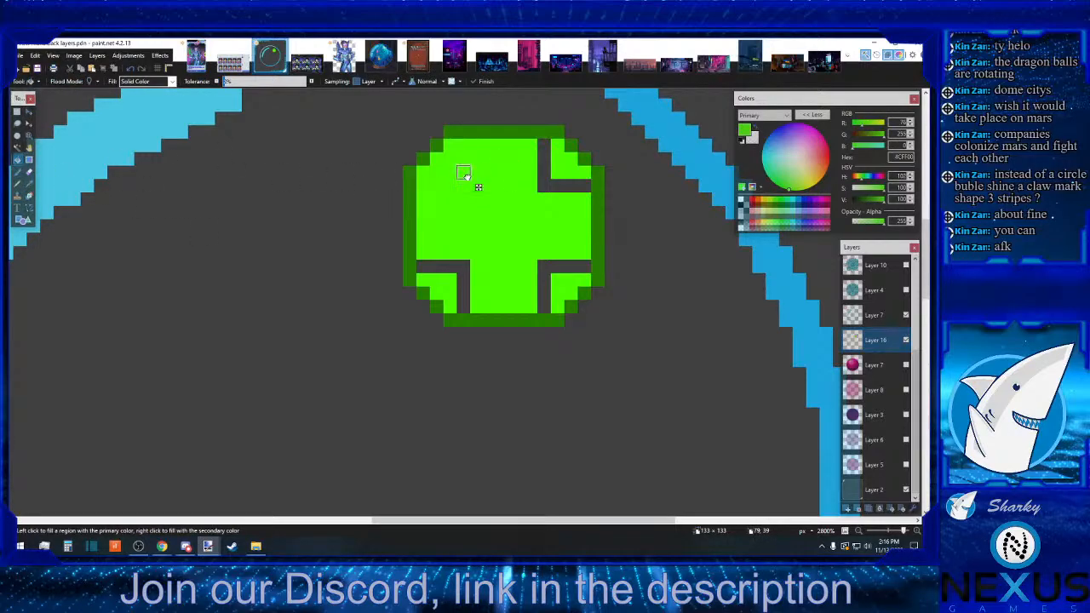
left_click(545, 178)
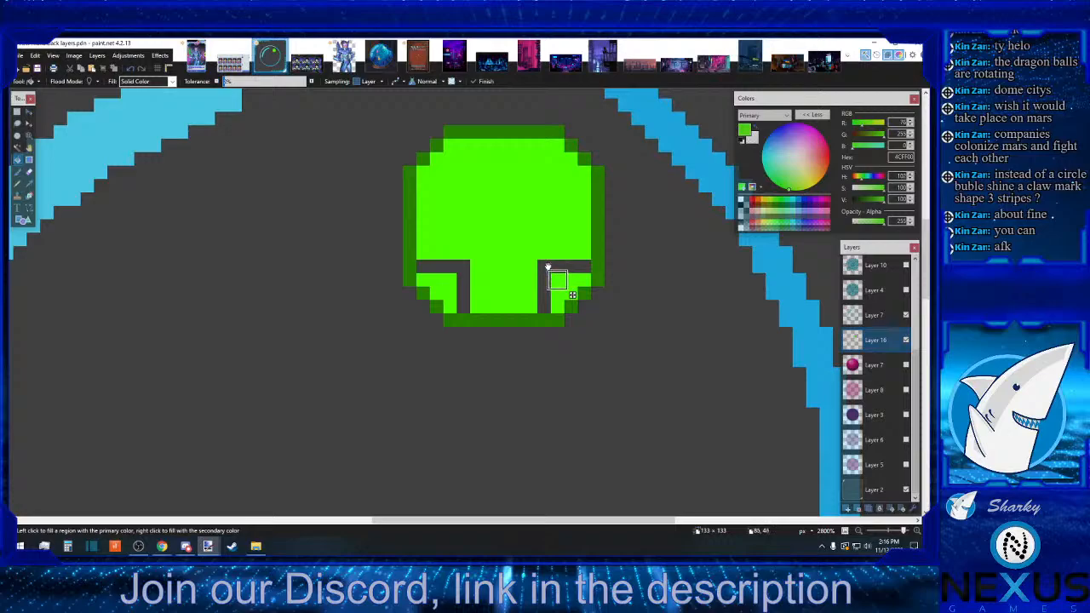
left_click(462, 267)
left_click(546, 266)
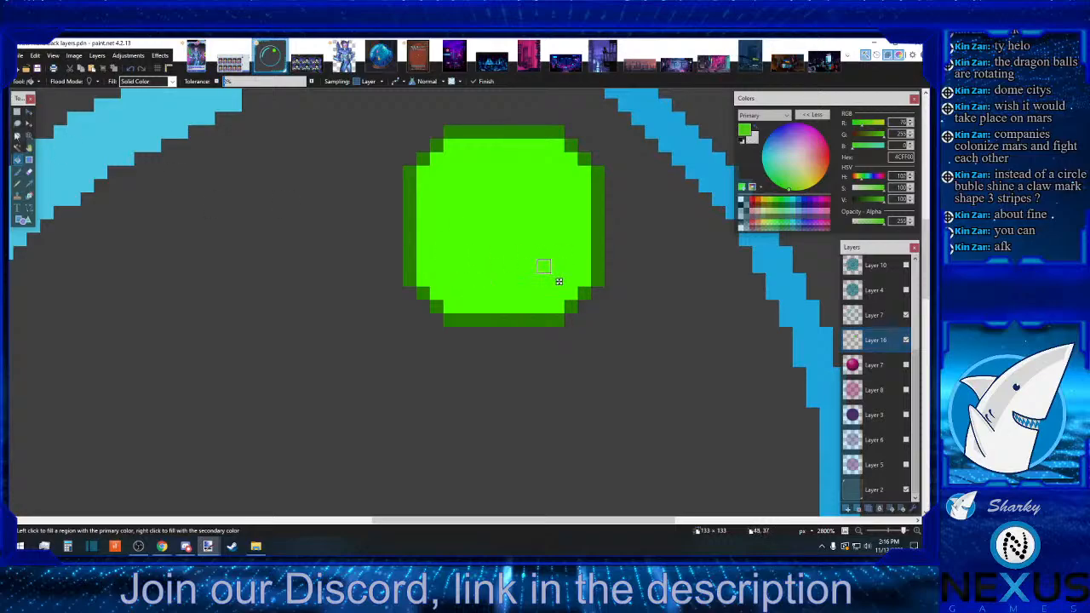
Check the filled green circle's shape against the whole dome sprite and up close
key("s")
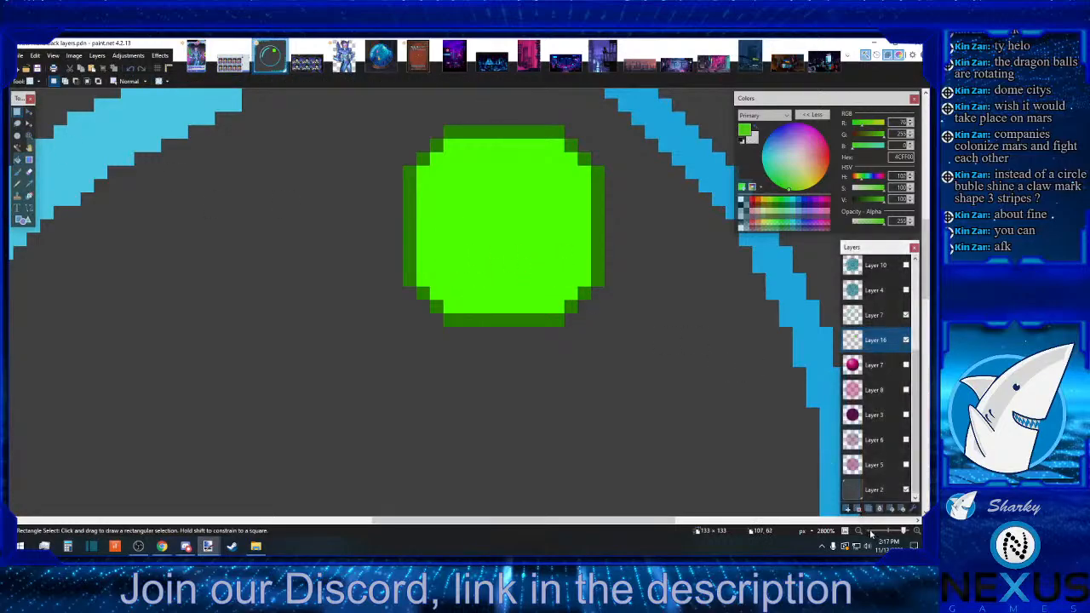
left_click(863, 534)
left_click(863, 534)
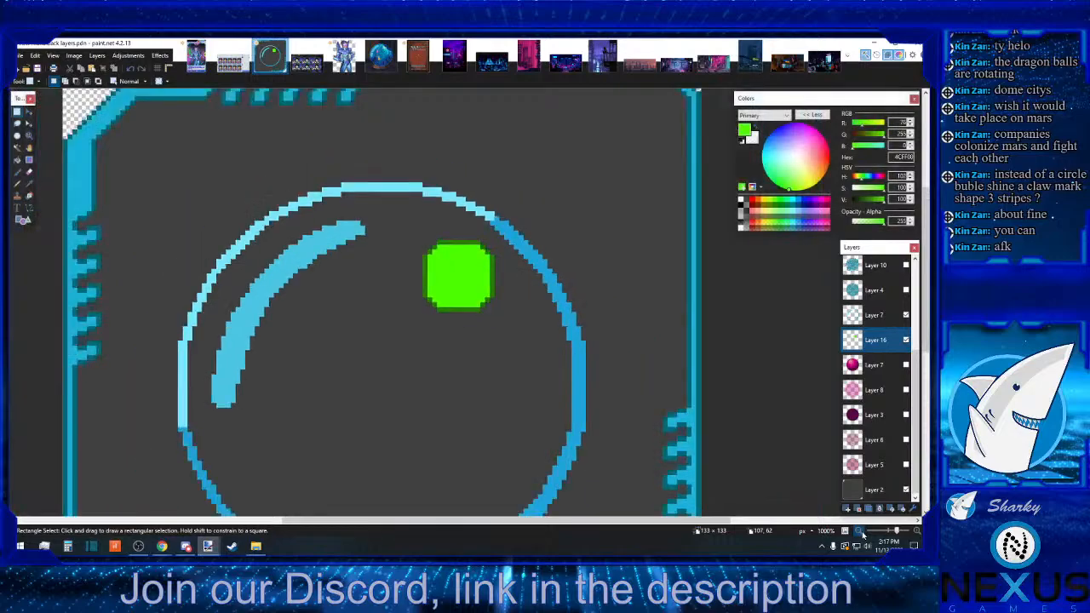
left_click(862, 534)
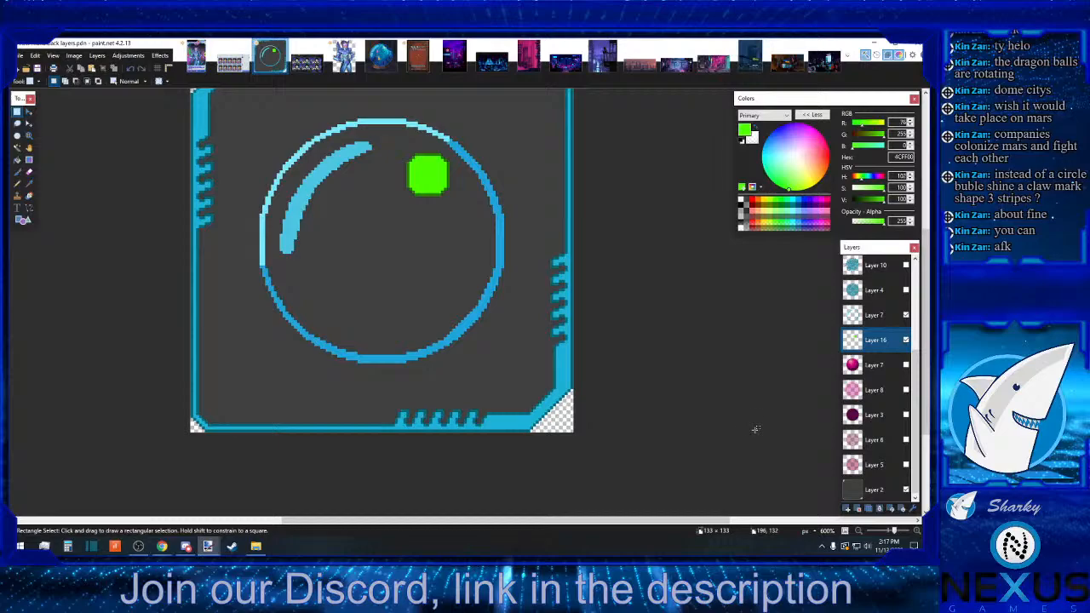
left_click(917, 531)
left_click(917, 531)
left_click(917, 531)
left_click(917, 531)
left_click(917, 532)
scroll(511, 456, "up", 5)
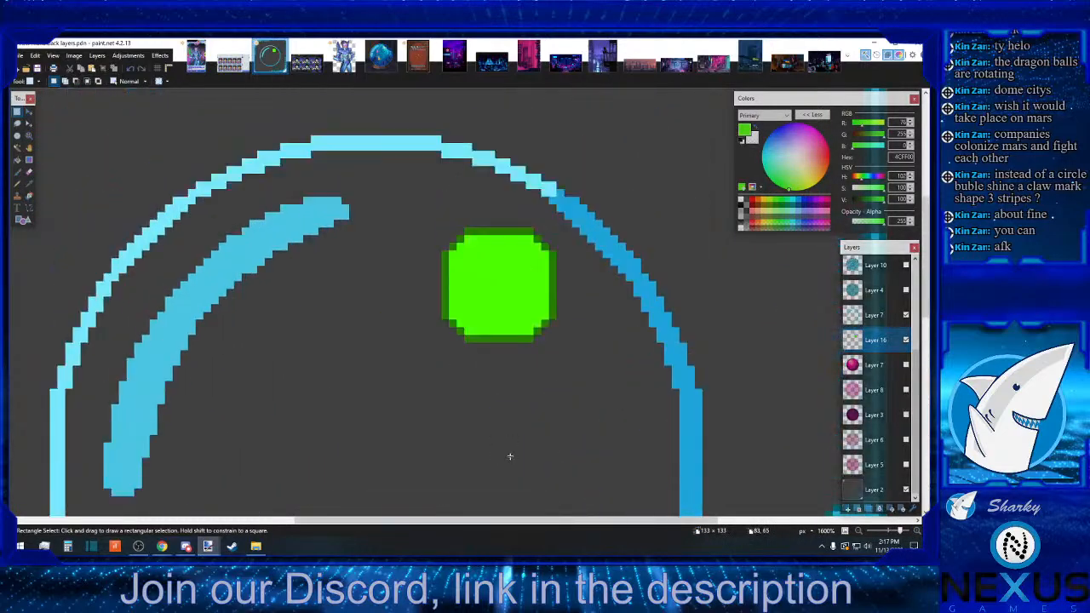
left_click(917, 532)
left_click(917, 531)
left_click(917, 532)
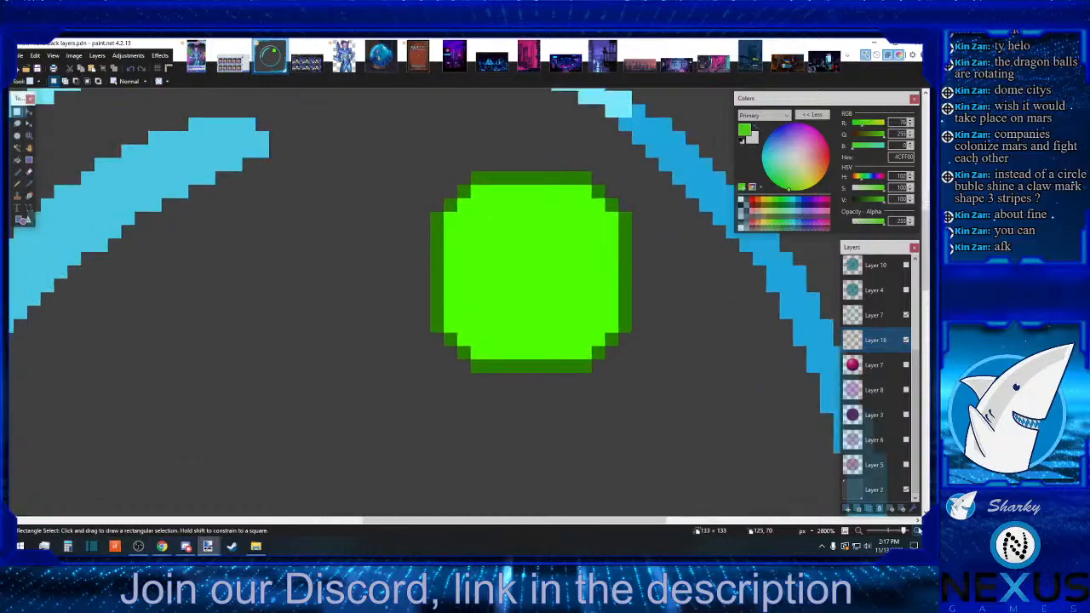
Sample the dark green 267F00 and pencil extra outline pixels on the inner side of the small circle's stepped corners
left_click(29, 183)
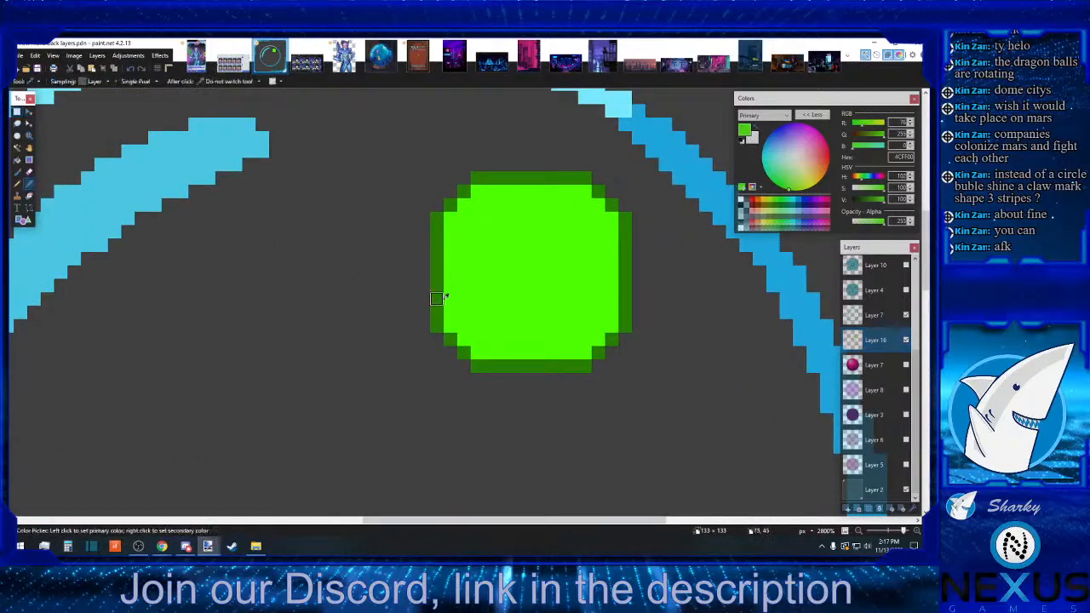
left_click(465, 350)
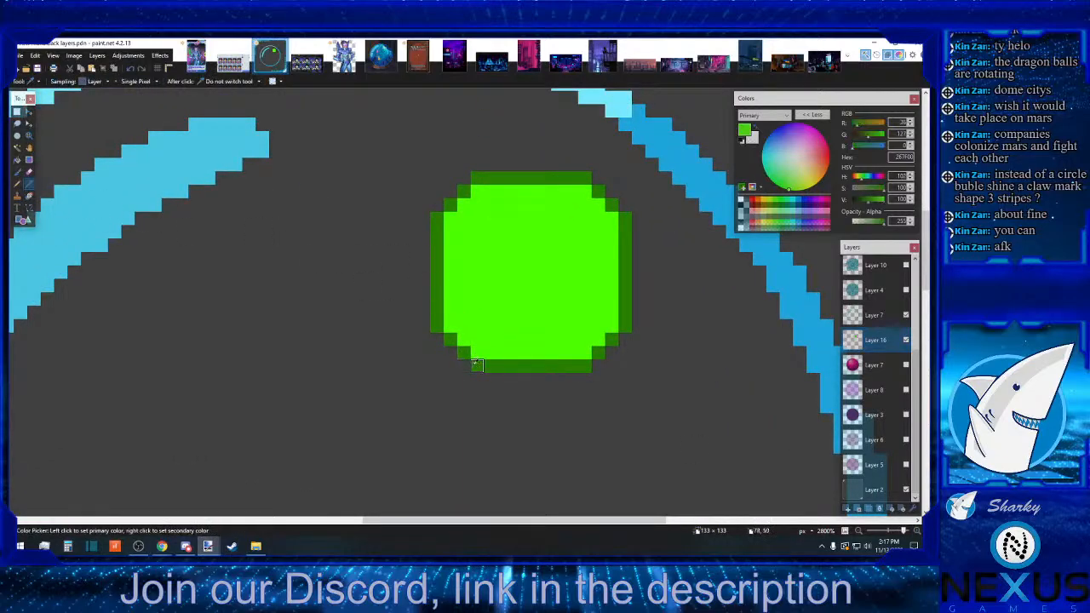
left_click(17, 183)
left_click(479, 350)
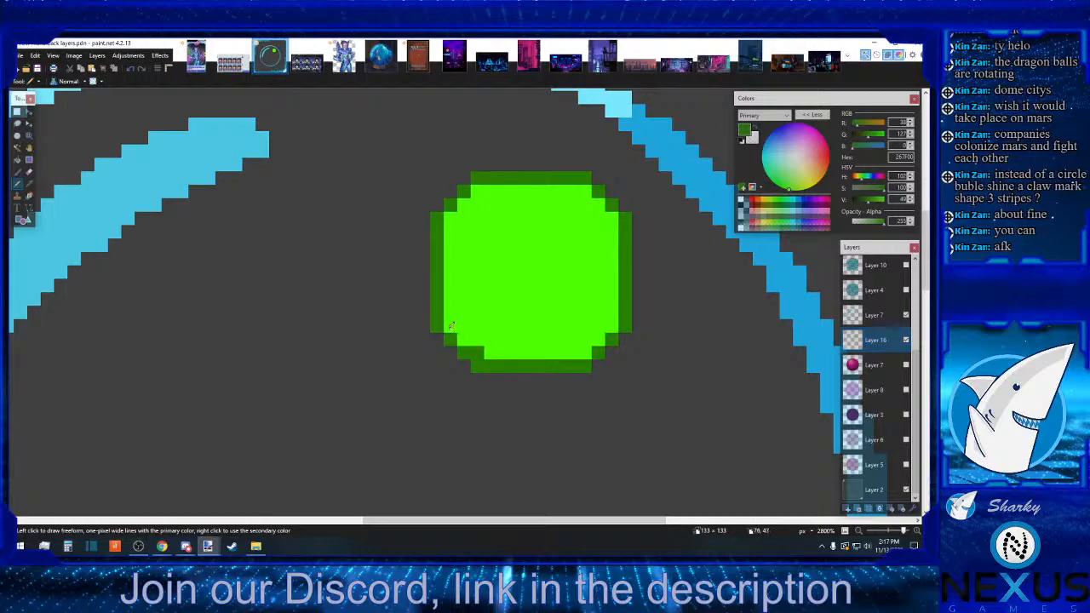
left_click(451, 325)
left_click(454, 218)
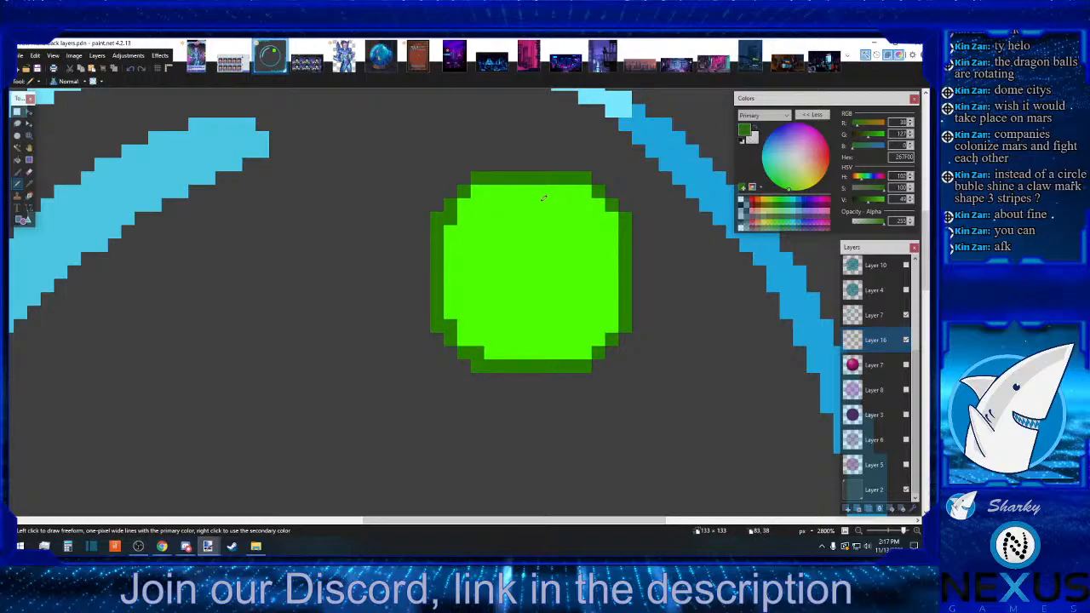
left_click(588, 187)
left_click(478, 189)
left_click(591, 353)
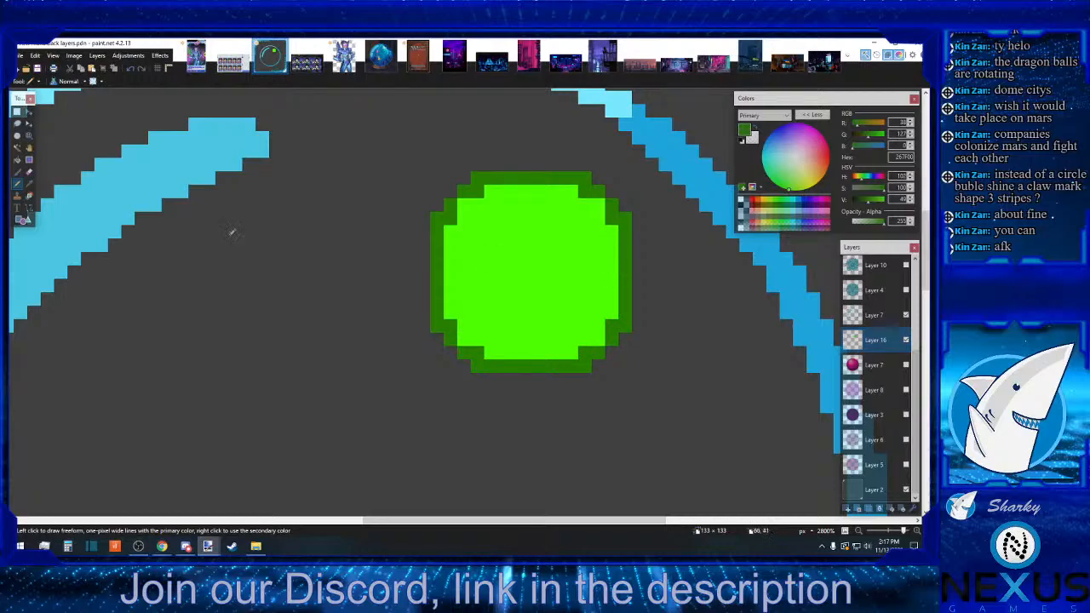
Select and delete the protruding outer outline pixels at the small circle's lower-left corner
left_click(17, 110)
mouse_move(483, 409)
left_mouse_down()
mouse_move(429, 372)
mouse_move(431, 322)
left_mouse_up()
key("Delete")
left_click(443, 387)
key("Delete")
left_click(432, 338)
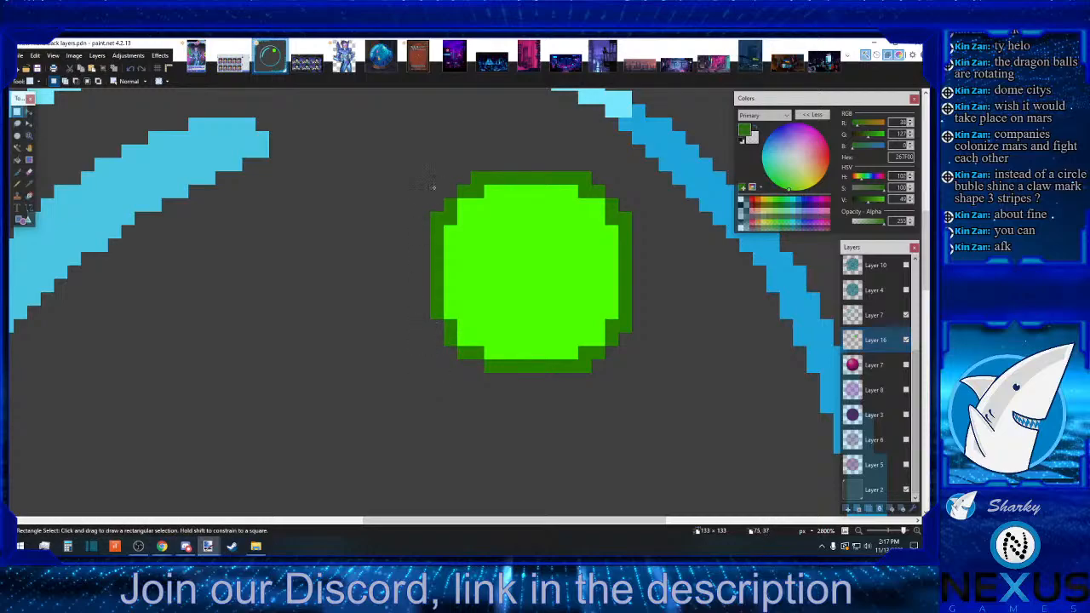
Delete the end pixels of the small circle's top outline edge at its upper-left and upper-right corners
left_click_drag(445, 185, 478, 173)
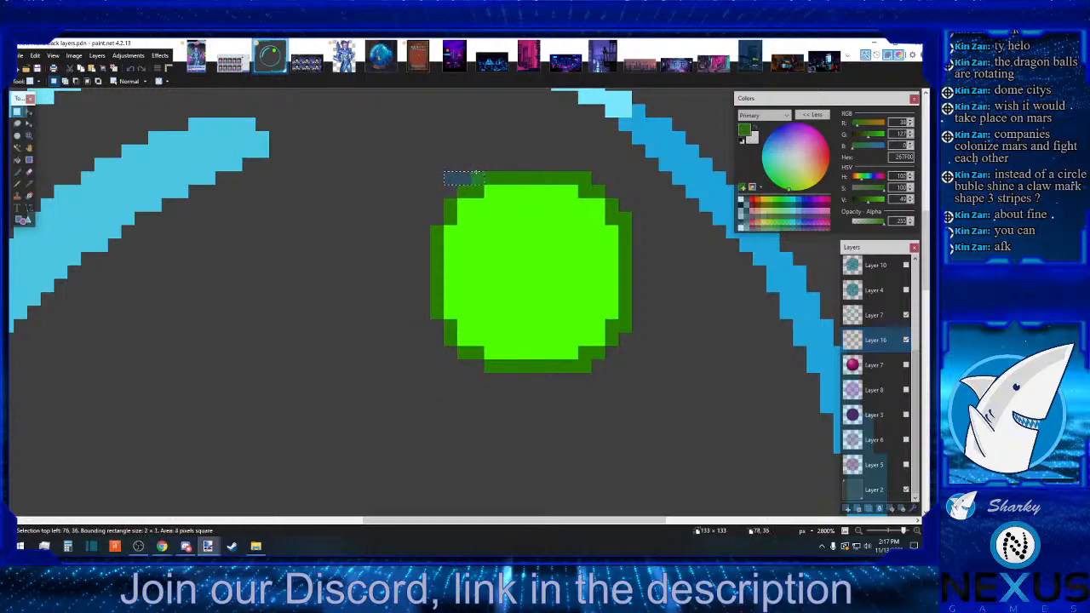
key("Delete")
left_click(531, 167)
left_click_drag(600, 172, 579, 184)
key("Delete")
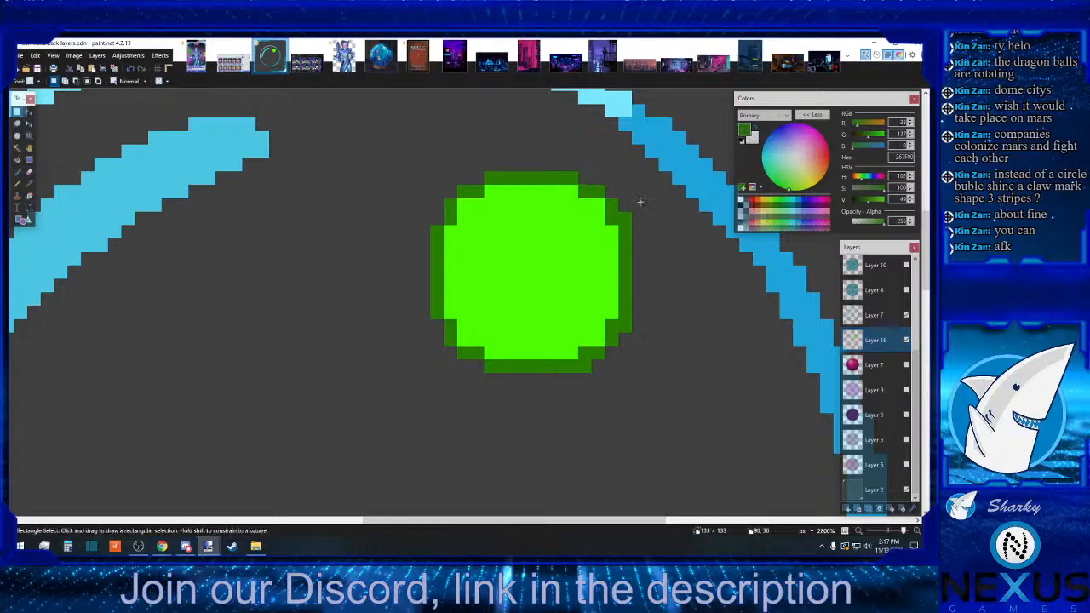
Delete the remaining protruding outline pixels on the small circle's right side and at its lower-right corner
left_click(639, 205)
mouse_move(661, 334)
left_mouse_down()
mouse_move(621, 358)
mouse_move(579, 360)
left_mouse_up()
left_click(627, 341)
key("Delete")
left_click(669, 388)
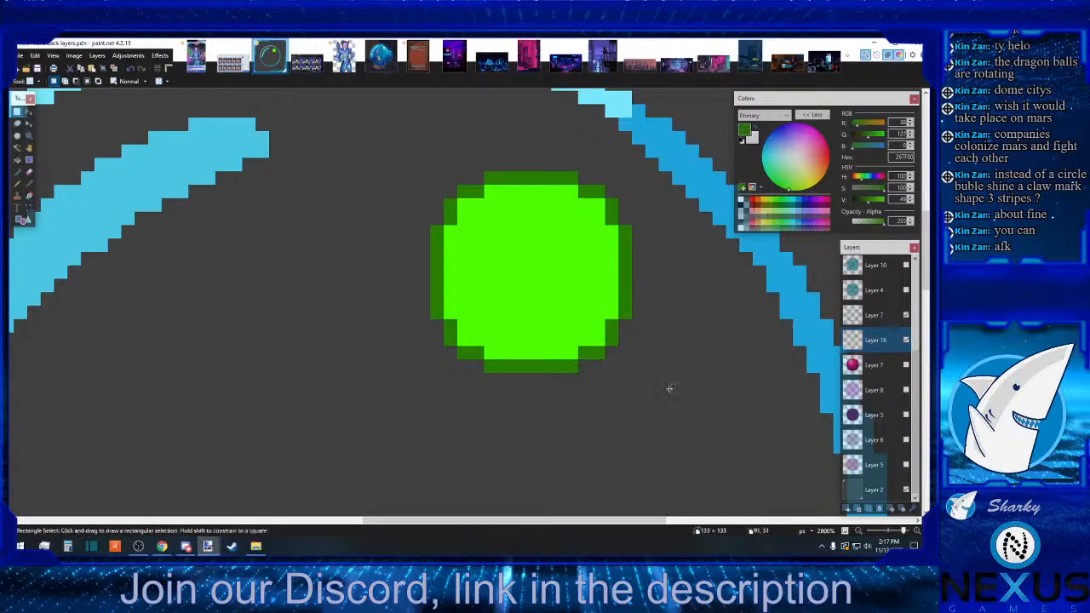
Examine the reshaped green circle within the whole sprite and the roundness of its corners up close
left_click(858, 531)
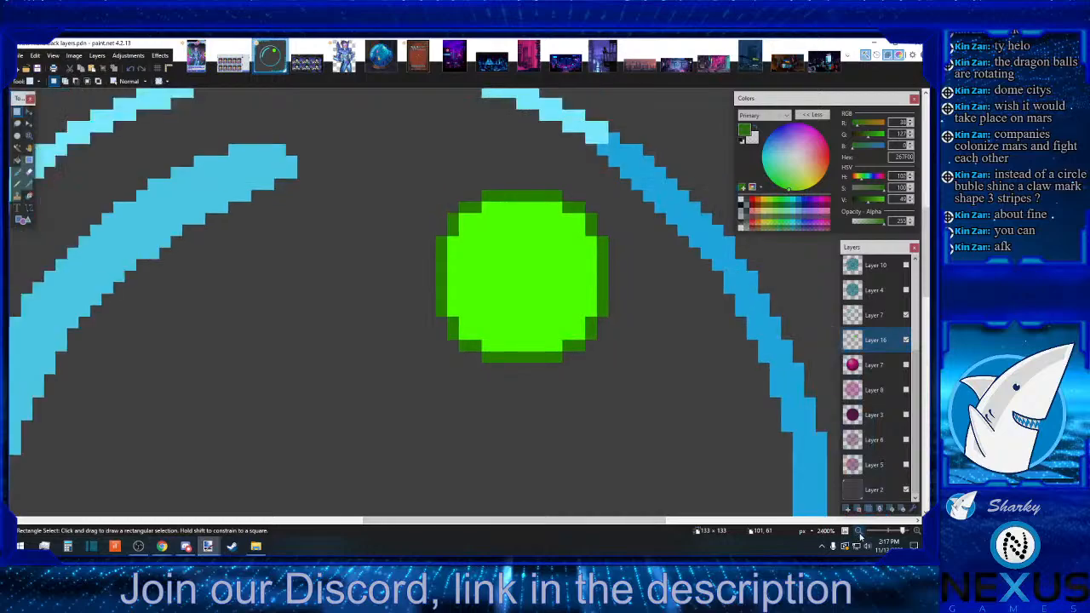
left_click(857, 531)
left_click(857, 531)
left_click(858, 531)
left_click(857, 532)
left_click(858, 531)
left_click(858, 532)
left_click(858, 531)
left_click(857, 531)
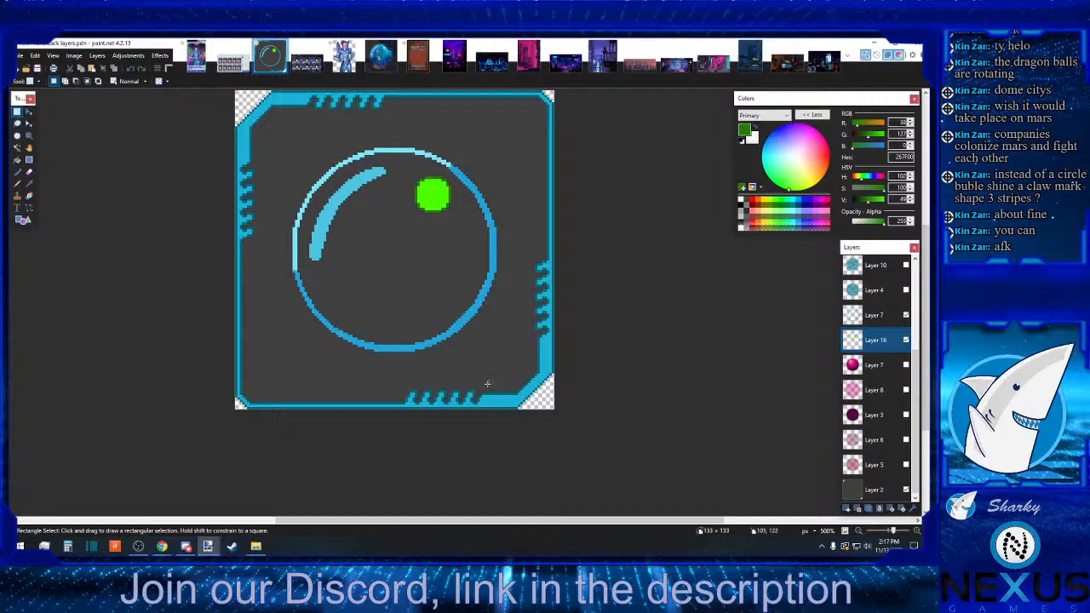
left_click(916, 532)
left_click(916, 532)
left_click(917, 531)
left_click(916, 532)
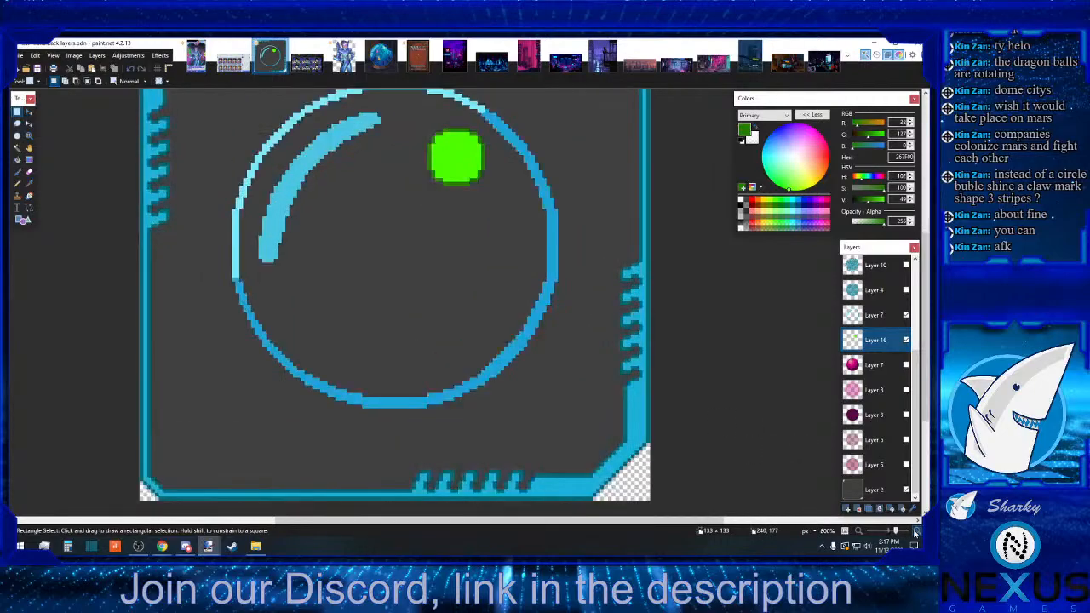
left_click(916, 531)
left_click(916, 531)
scroll(608, 394, "up", 5)
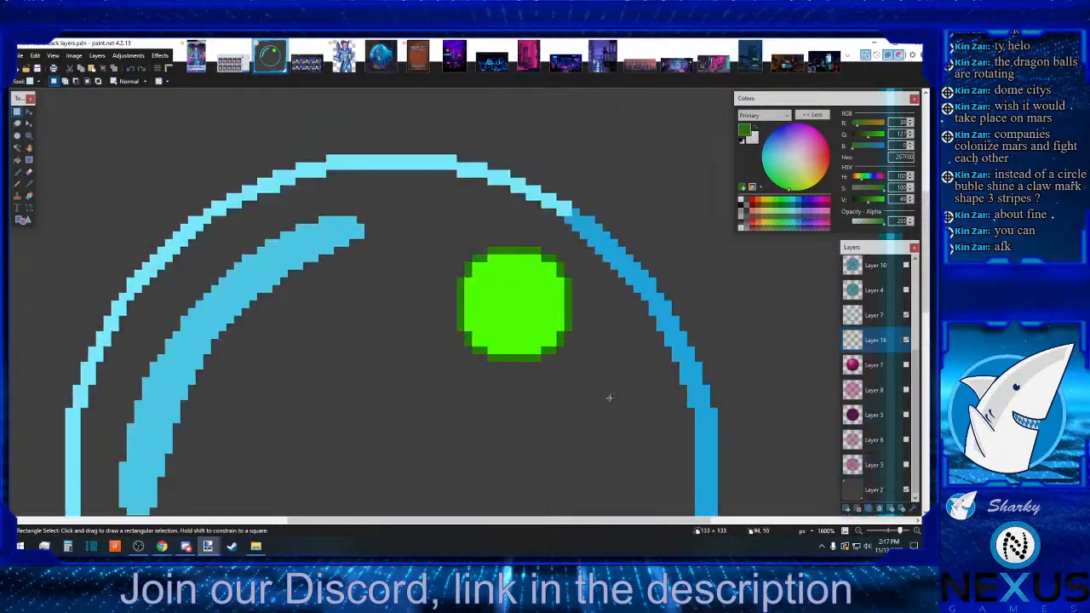
left_click(916, 531)
left_click(916, 531)
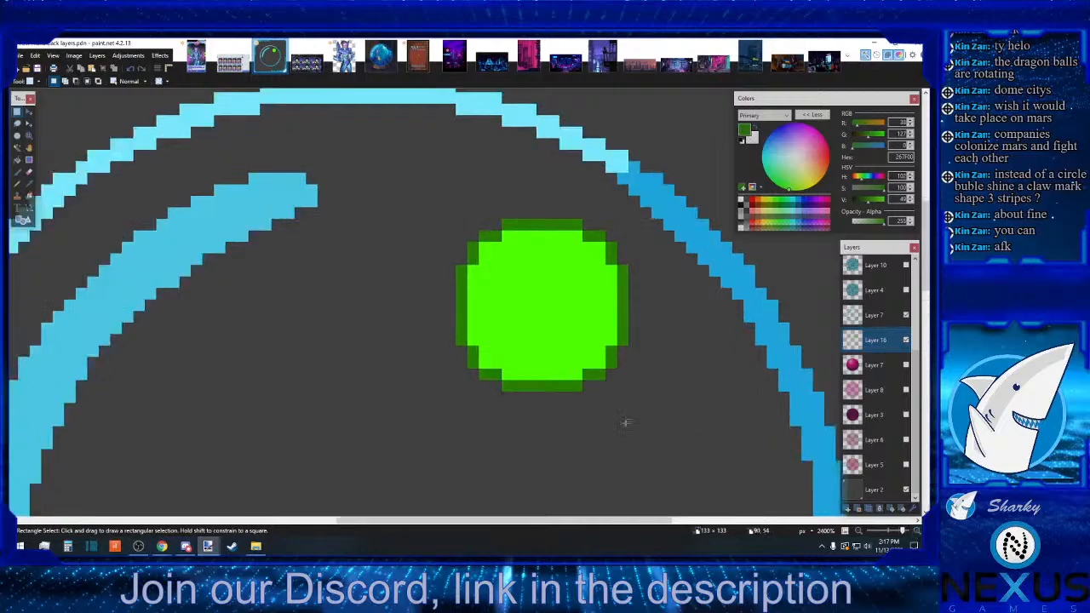
left_click_drag(614, 378, 601, 362)
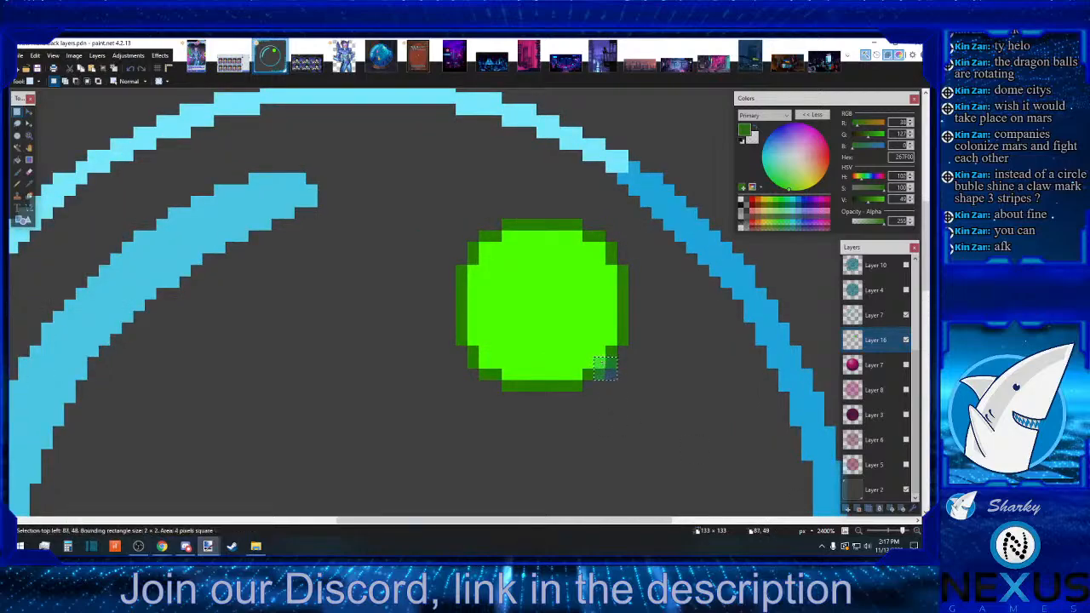
left_click(643, 381)
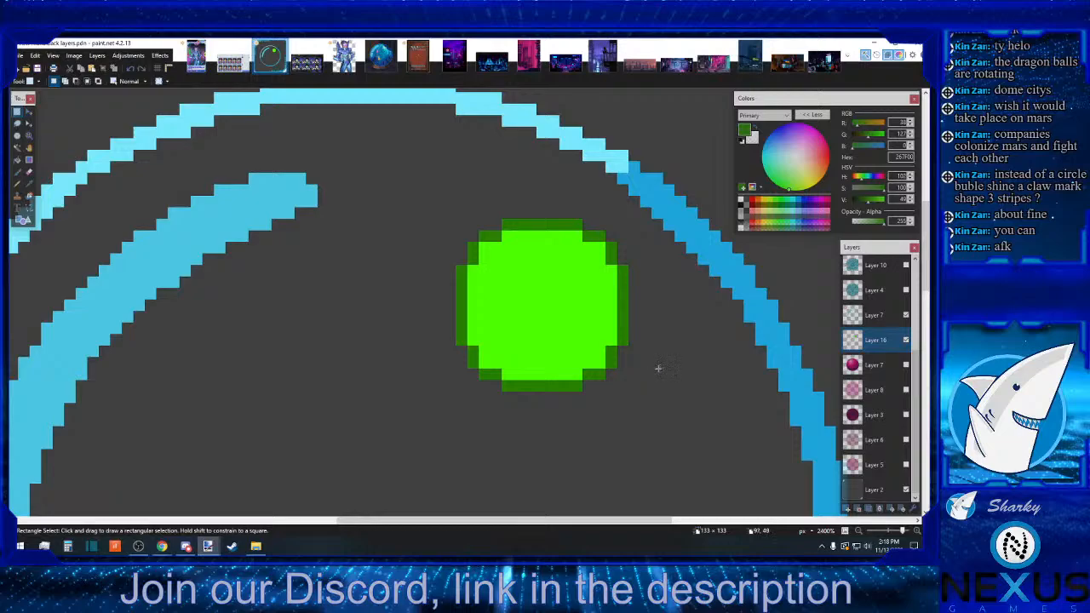
Copy the 15 × 15 px green circle, paste it, and place the copy below the original with its top-left corner at 84, 65
scroll(623, 397, "down", 3)
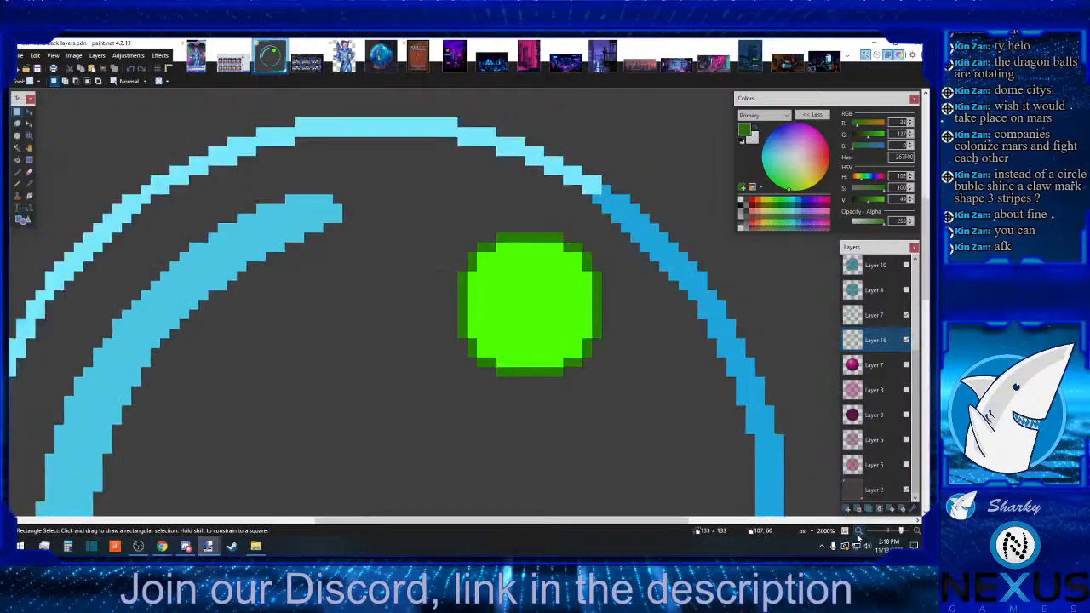
scroll(622, 398, "down", 3)
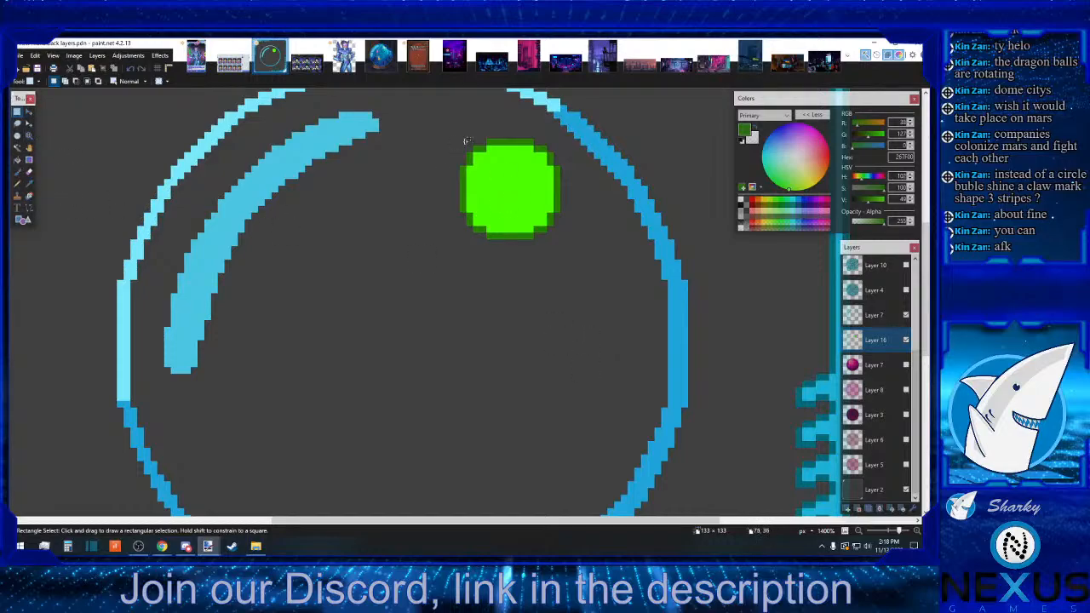
left_click_drag(461, 141, 560, 239)
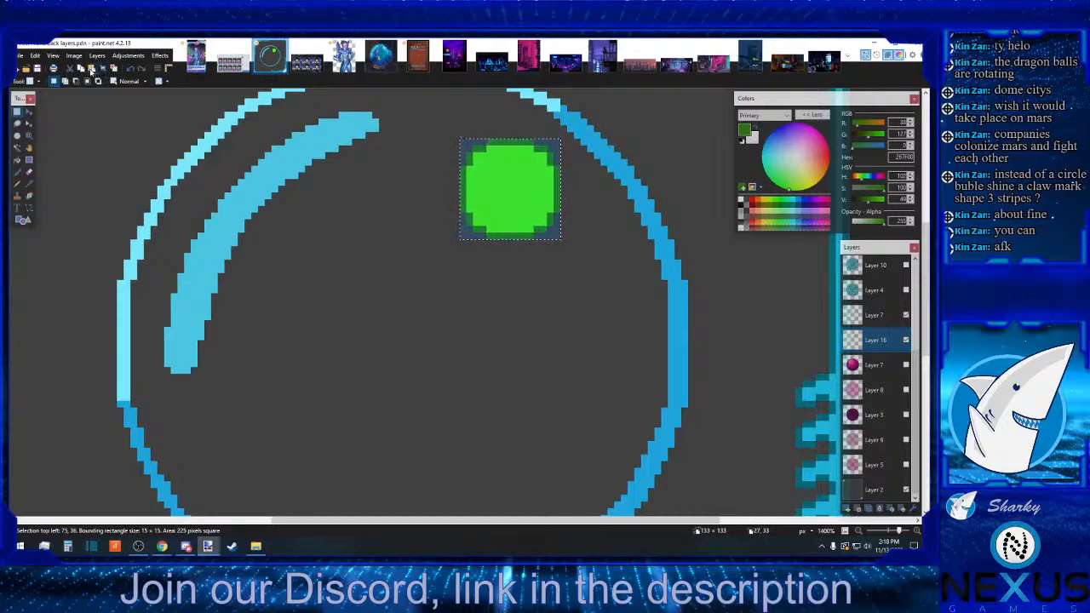
left_click(81, 68)
left_click_drag(555, 272, 630, 423)
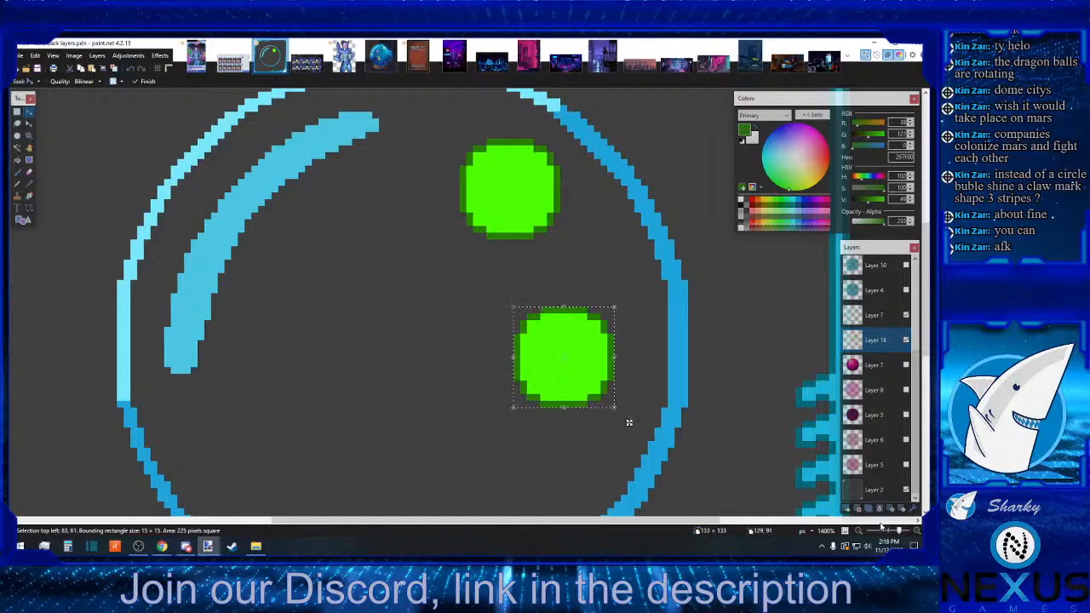
scroll(629, 423, "down", 4)
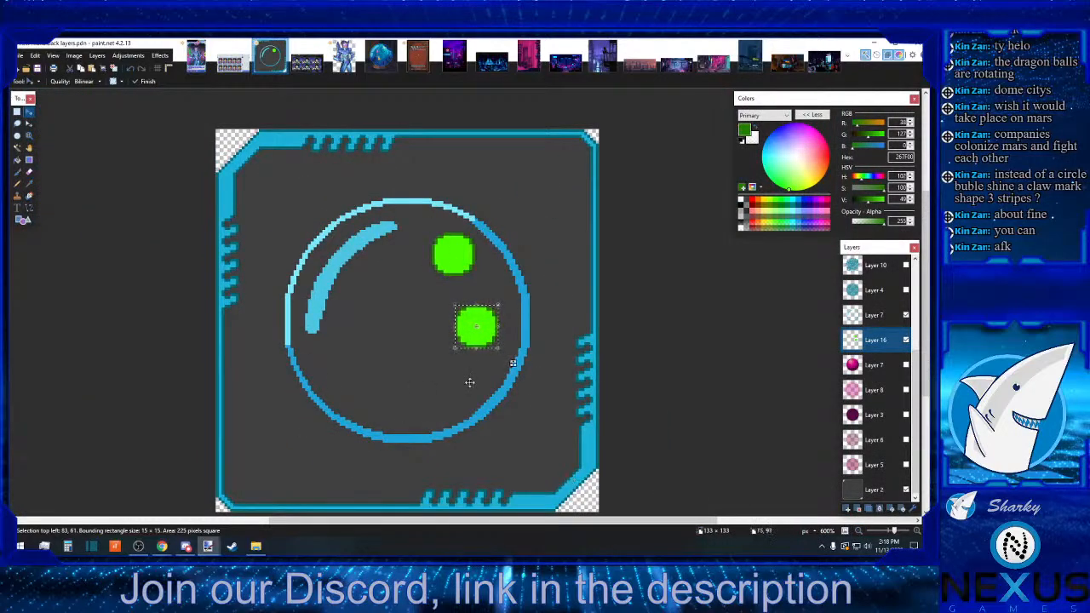
left_click_drag(511, 358, 515, 375)
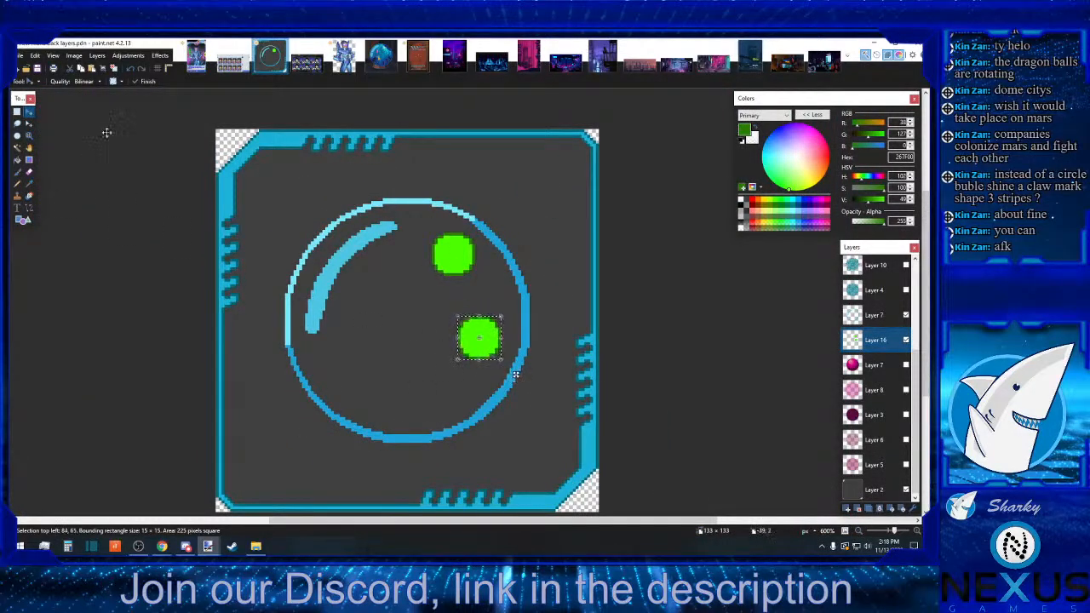
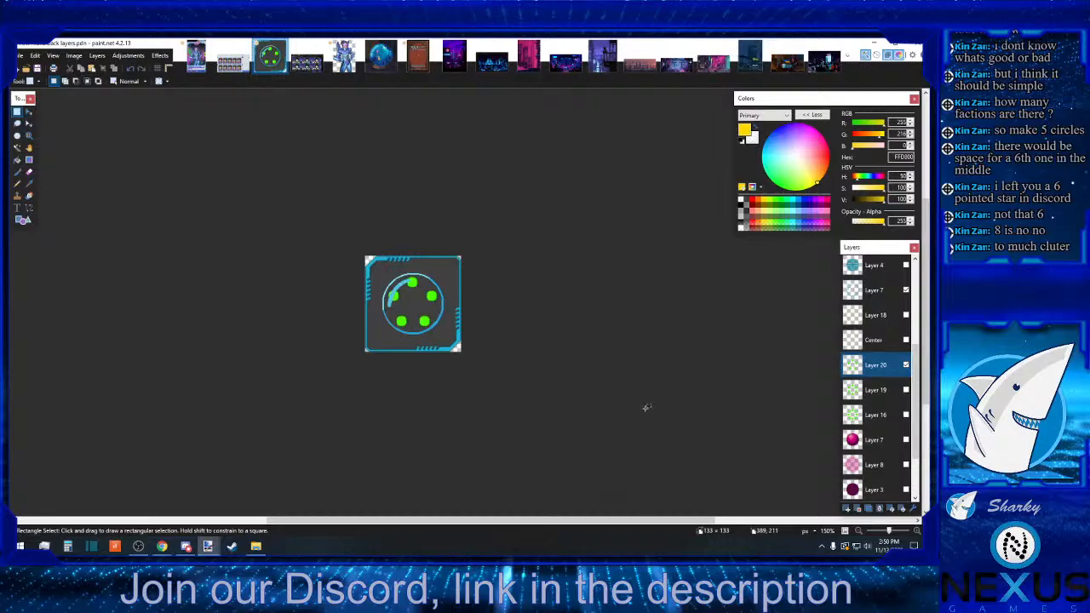
Delete the hidden Layer 19 and Layer 16
left_click(876, 392)
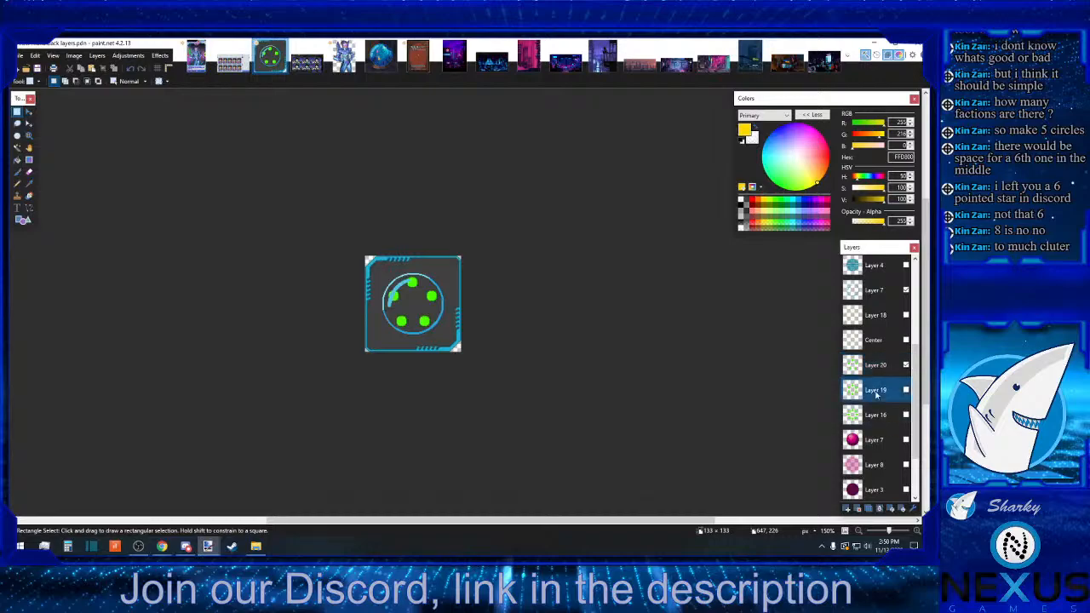
left_click(859, 509)
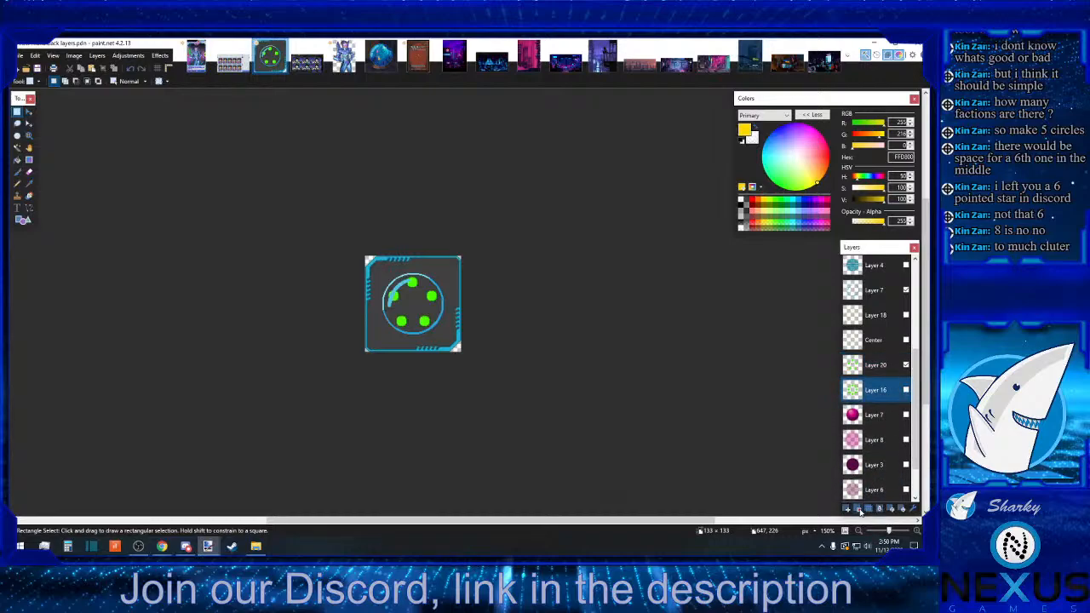
left_click(859, 509)
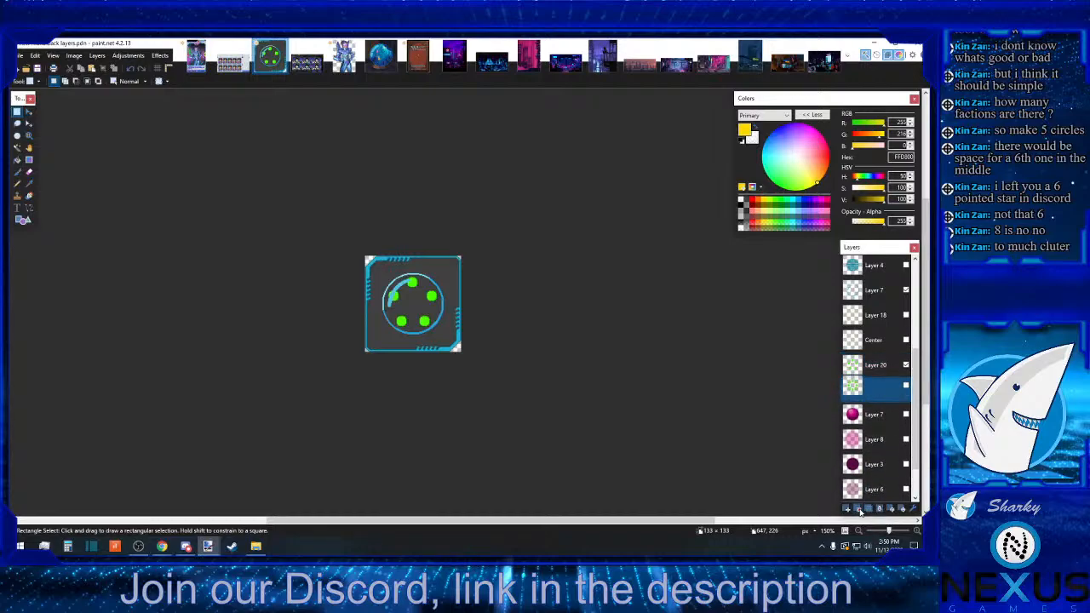
Check the five green circles' placement against the Center guide lines and Layer 18, leaving both layers hidden
left_click(906, 340)
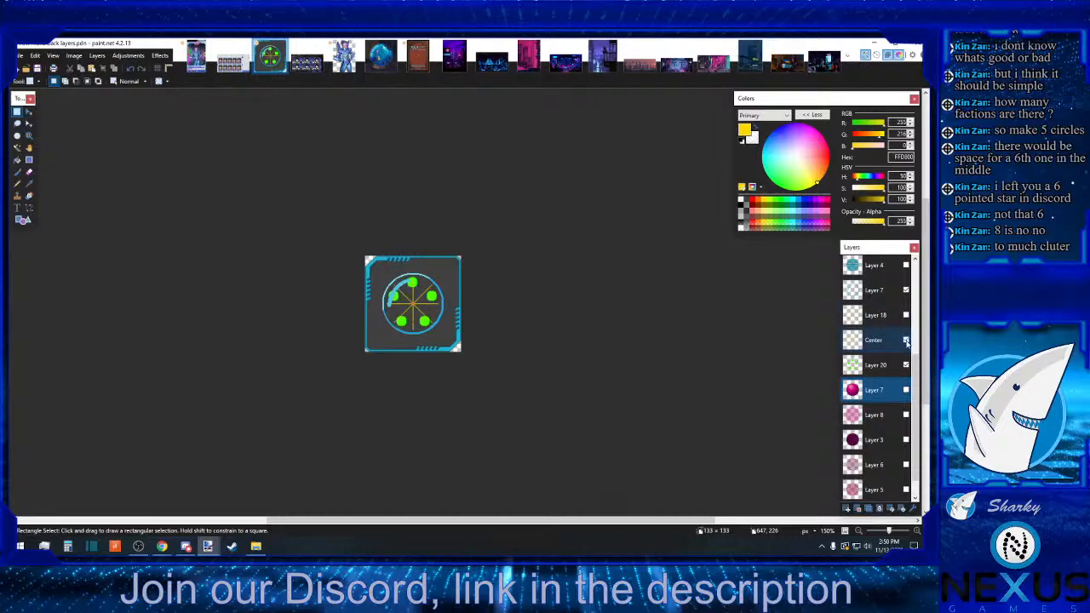
left_click(906, 315)
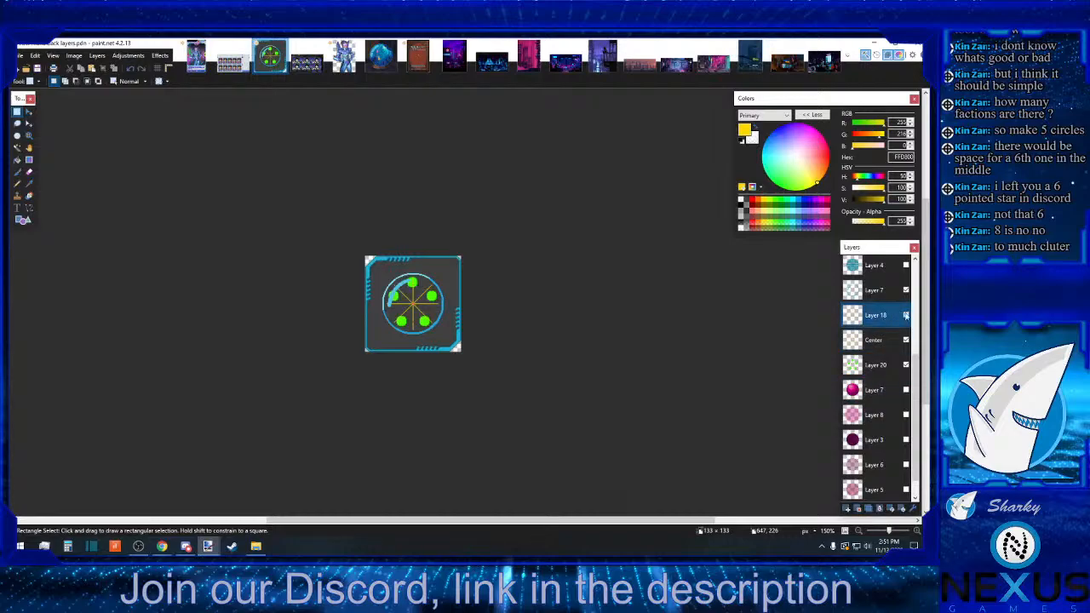
left_click(907, 315)
left_click(906, 316)
left_click(906, 340)
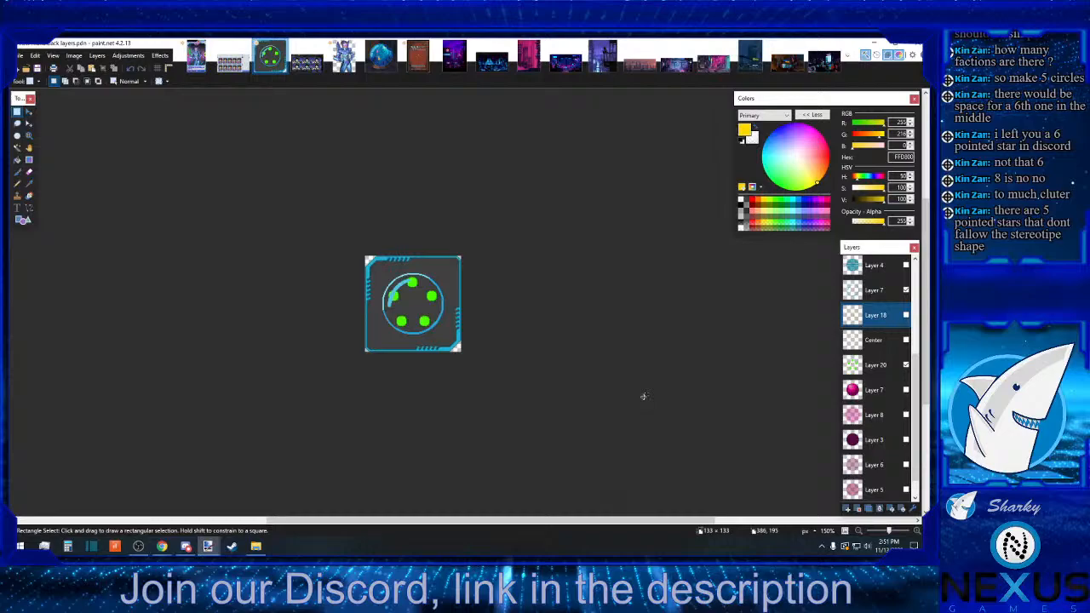
Try to draw a straight yellow line on Layer 18 between the upper-left circle and the top circle
left_click(918, 532)
left_click(917, 532)
left_click(917, 532)
left_click(917, 533)
left_click(917, 533)
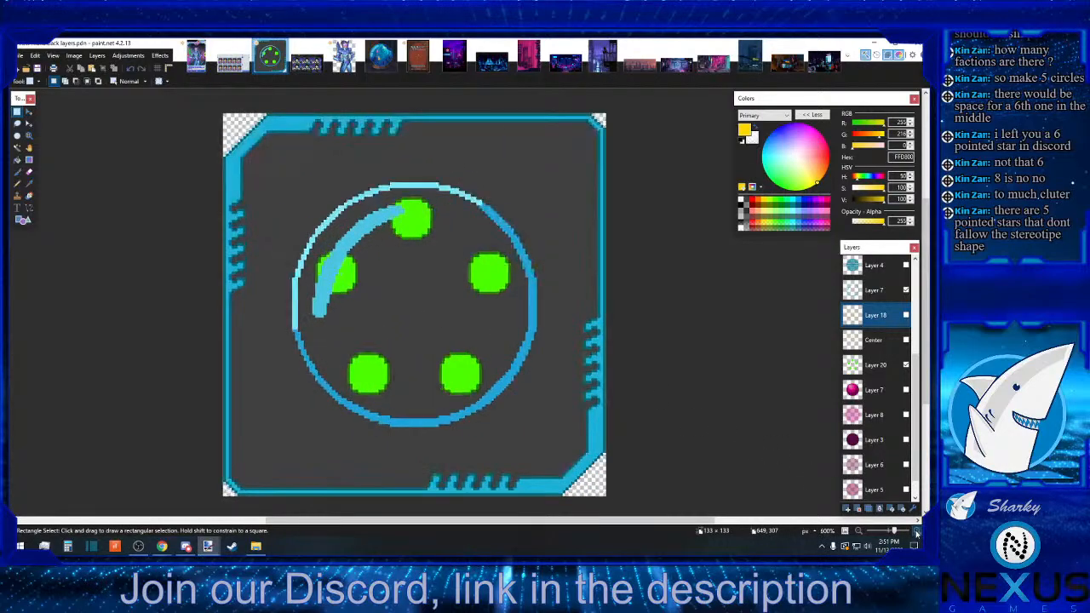
left_click(917, 532)
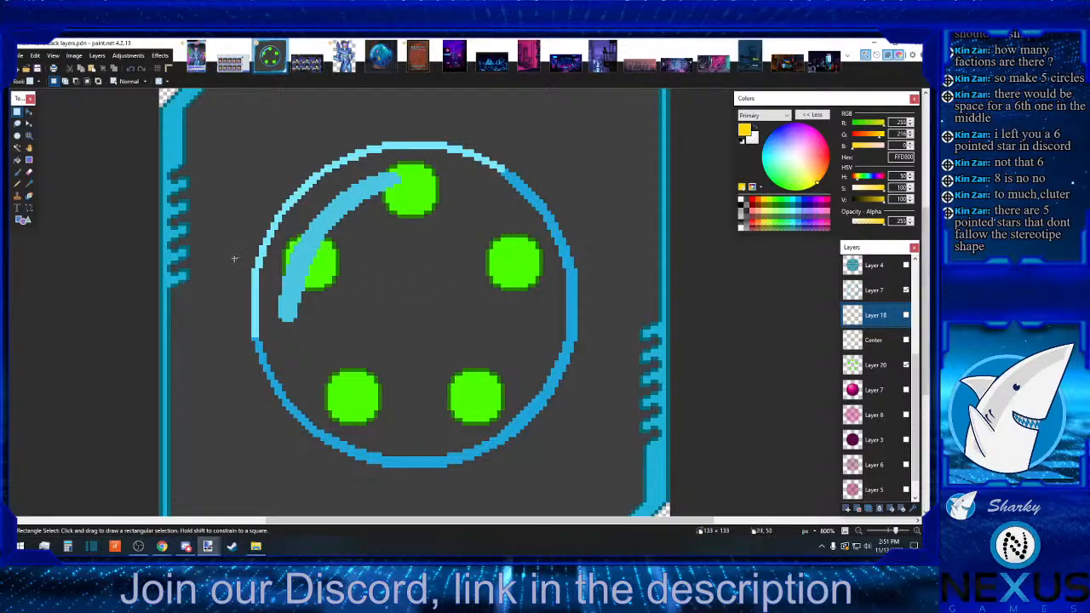
left_click(29, 208)
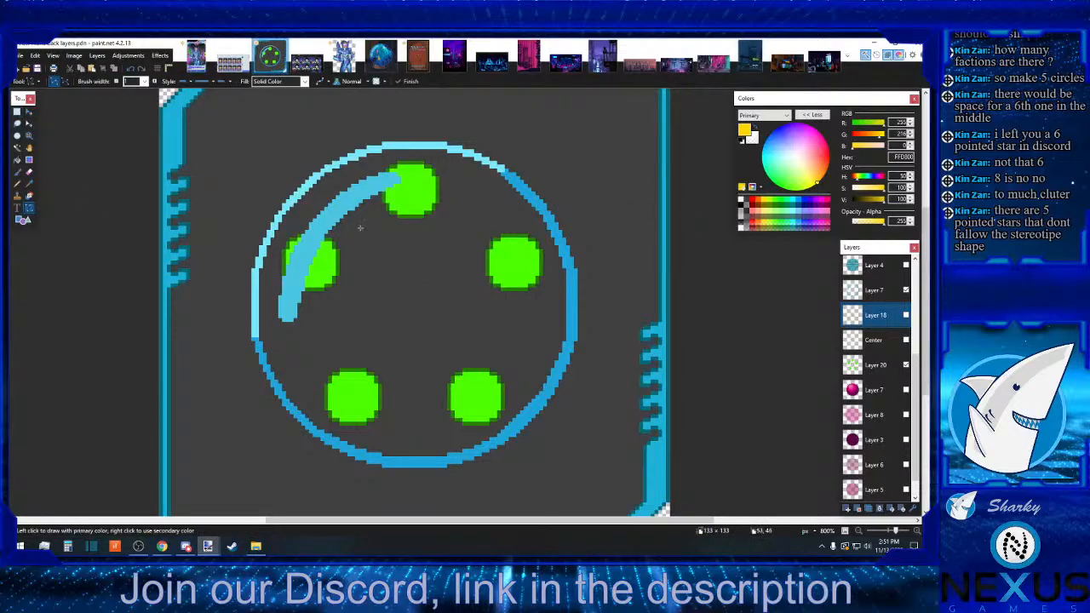
left_click_drag(291, 237, 377, 173)
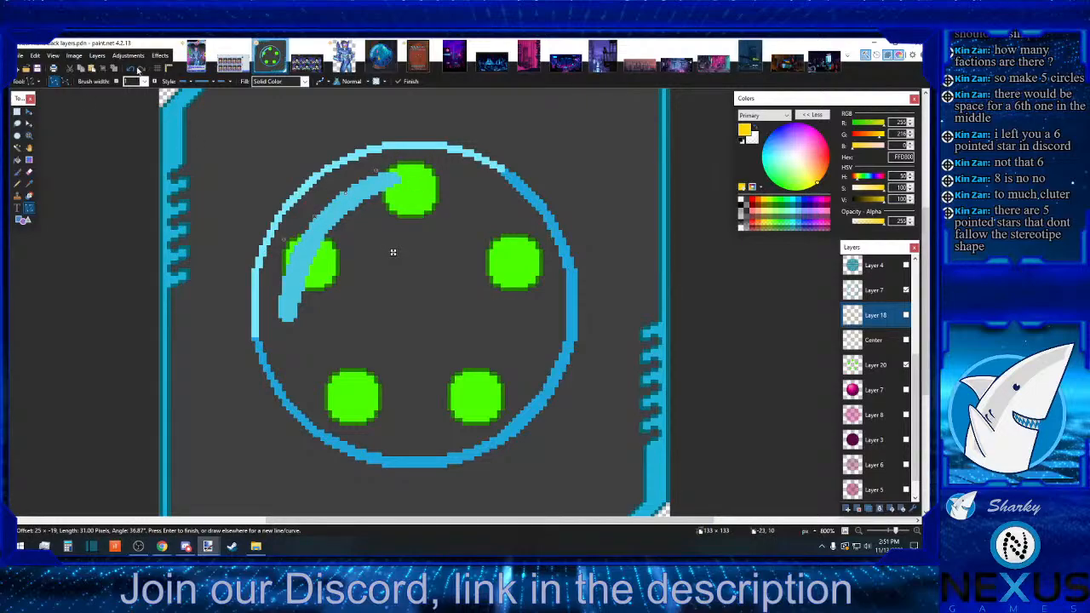
Connect the outer edges of the five green circles on Layer 20 with straight yellow lines to form a pentagon
left_click(862, 364)
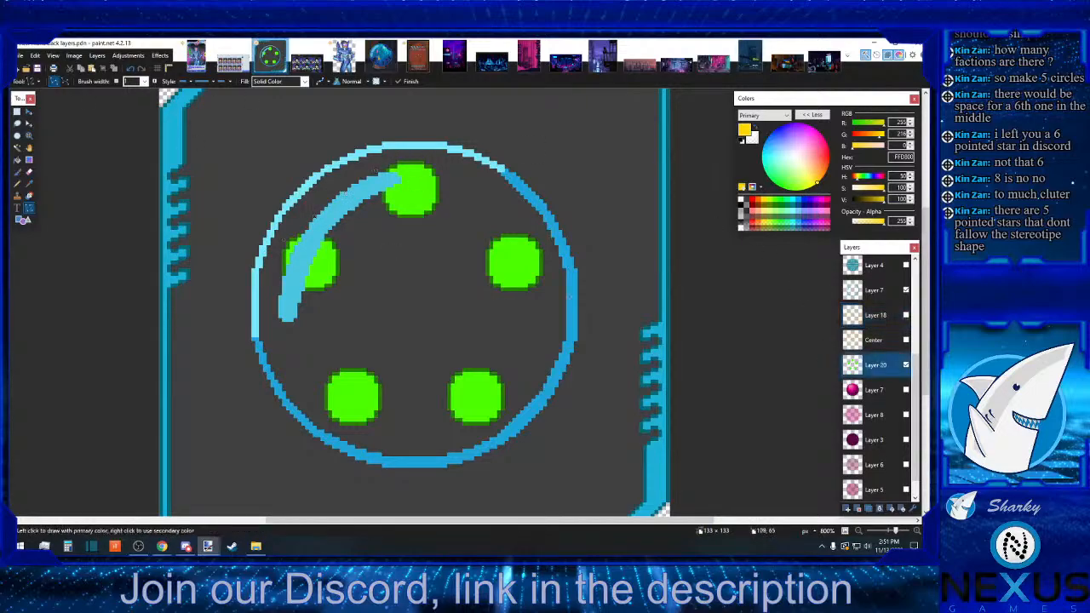
left_click_drag(433, 166, 540, 241)
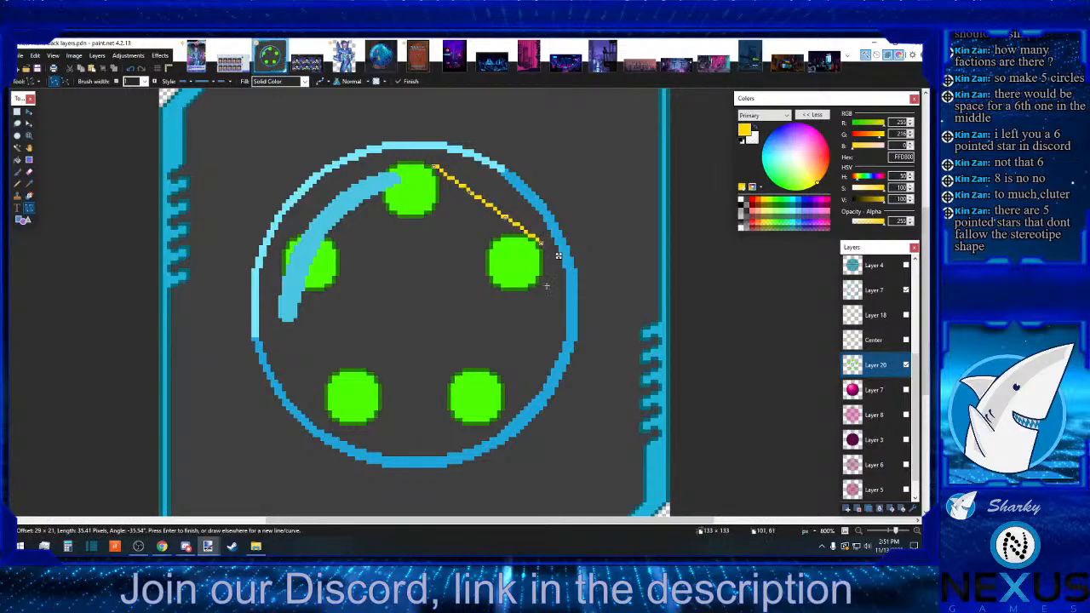
left_click_drag(546, 282, 358, 427)
left_click_drag(320, 396, 293, 316)
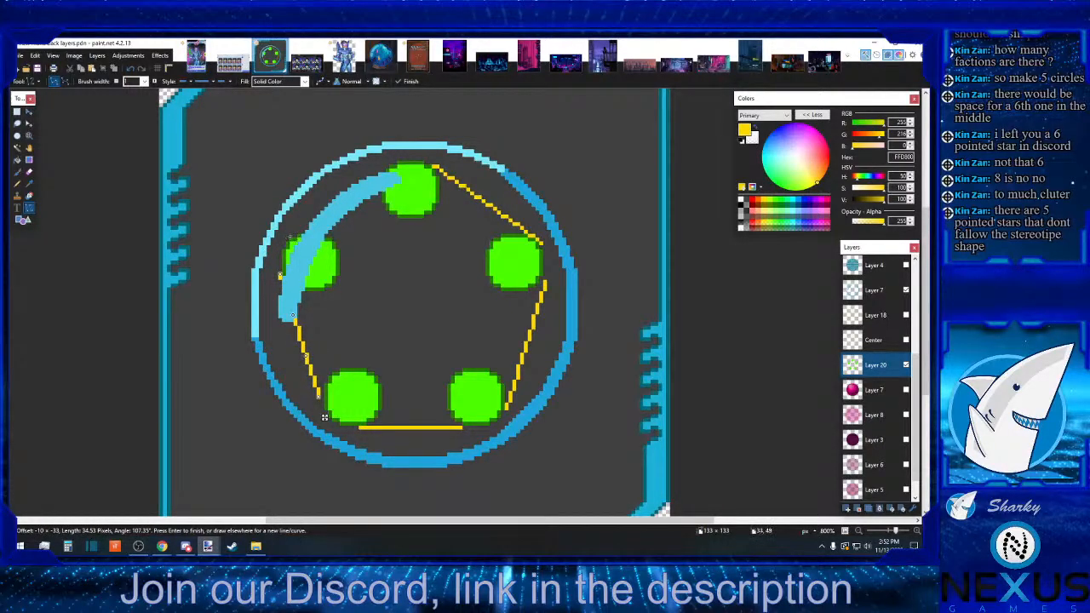
left_click_drag(302, 230, 393, 164)
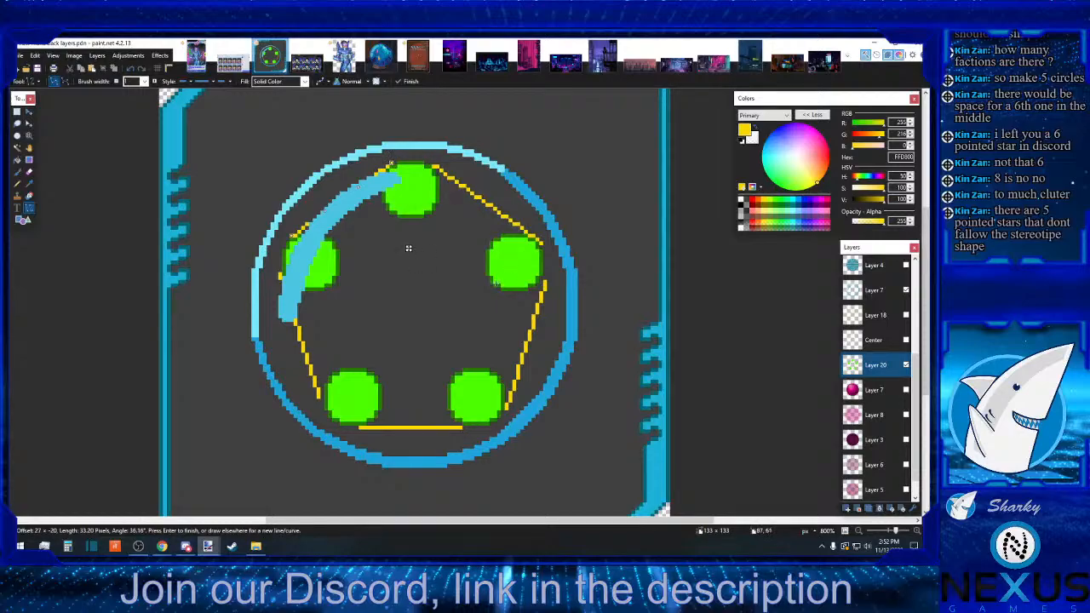
key("Return")
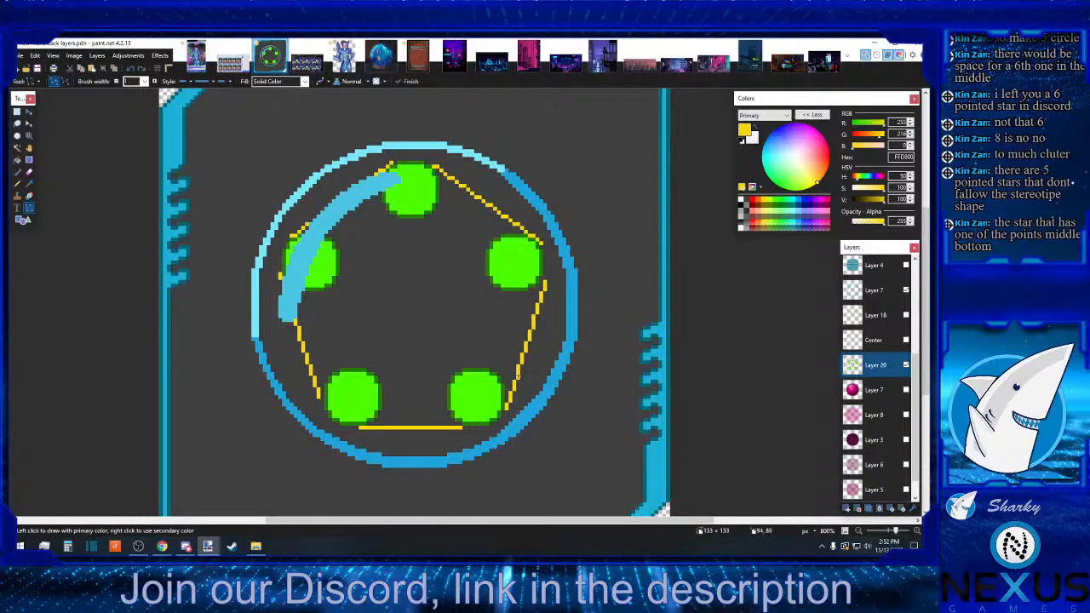
Undo all the yellow connecting lines around the five green circles
left_click(132, 69)
left_click(132, 69)
left_click(132, 69)
left_click(132, 68)
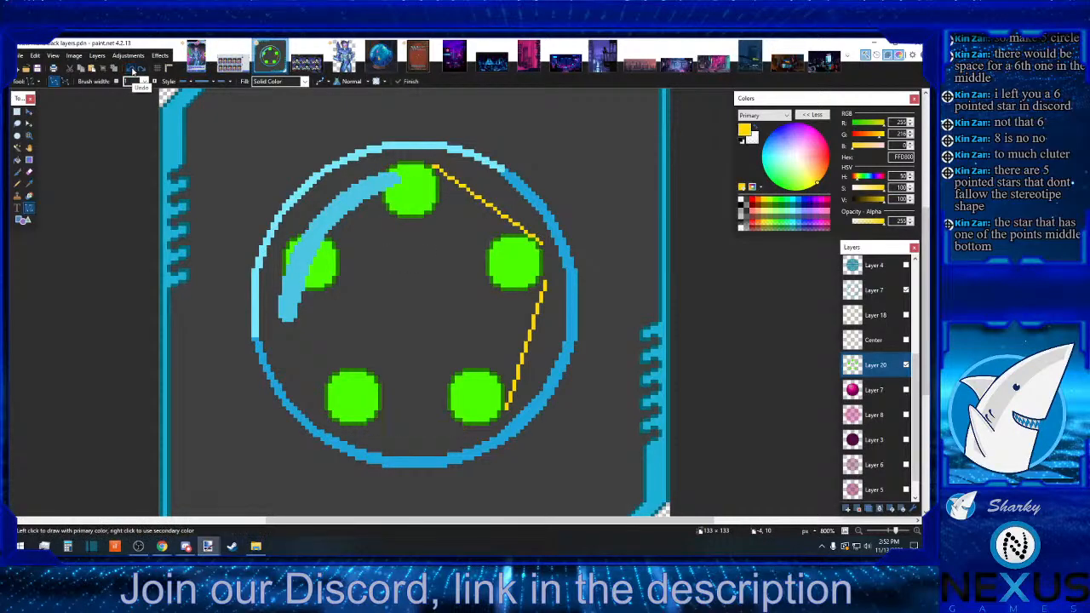
left_click(132, 69)
left_click(132, 69)
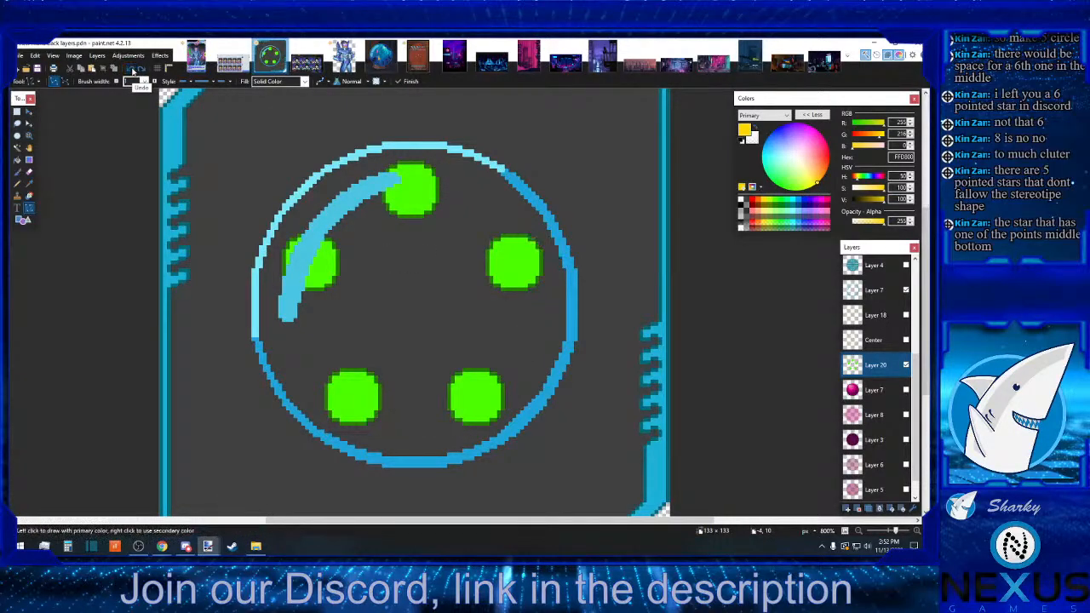
Examine the ring of five green circles inside the dome, both within the whole sprite and up close
left_click(17, 112)
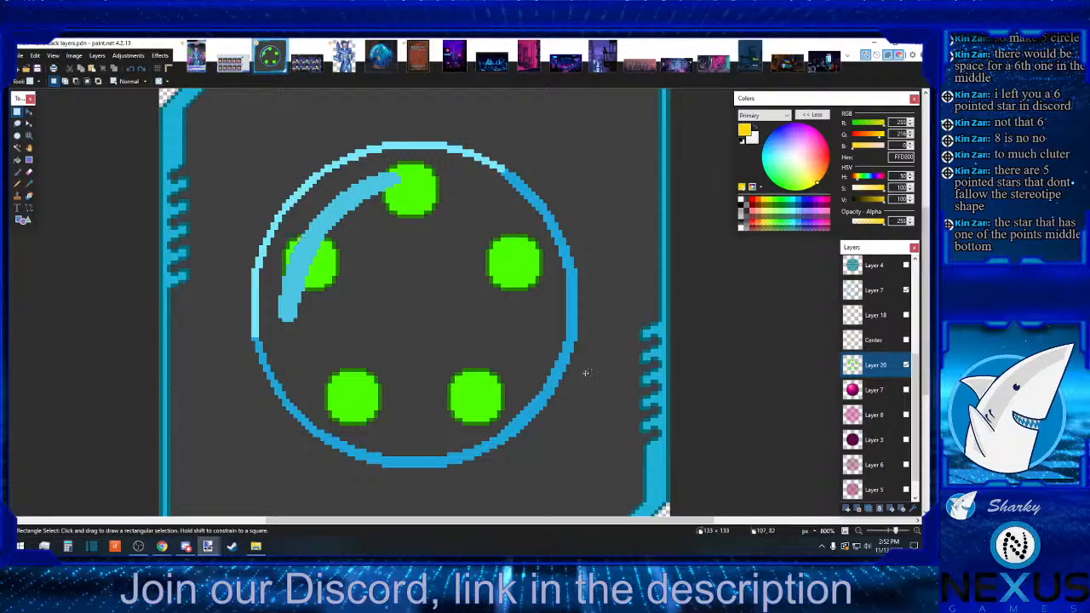
left_click(858, 531)
left_click(859, 531)
left_click(858, 531)
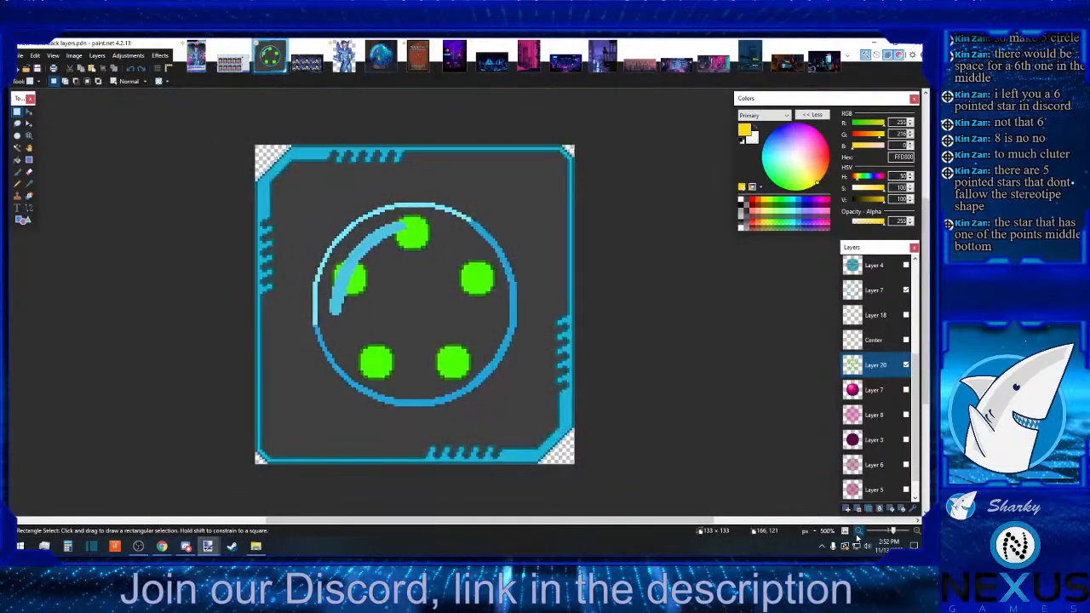
left_click(859, 532)
left_click(859, 532)
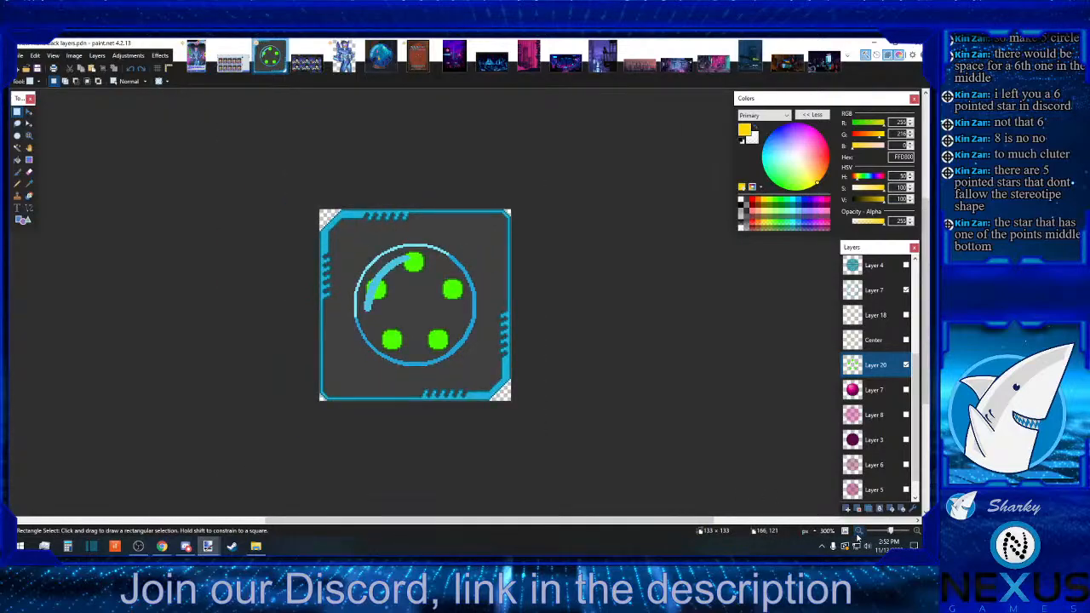
left_click(916, 531)
left_click(915, 531)
left_click(916, 531)
left_click(915, 531)
left_click(916, 531)
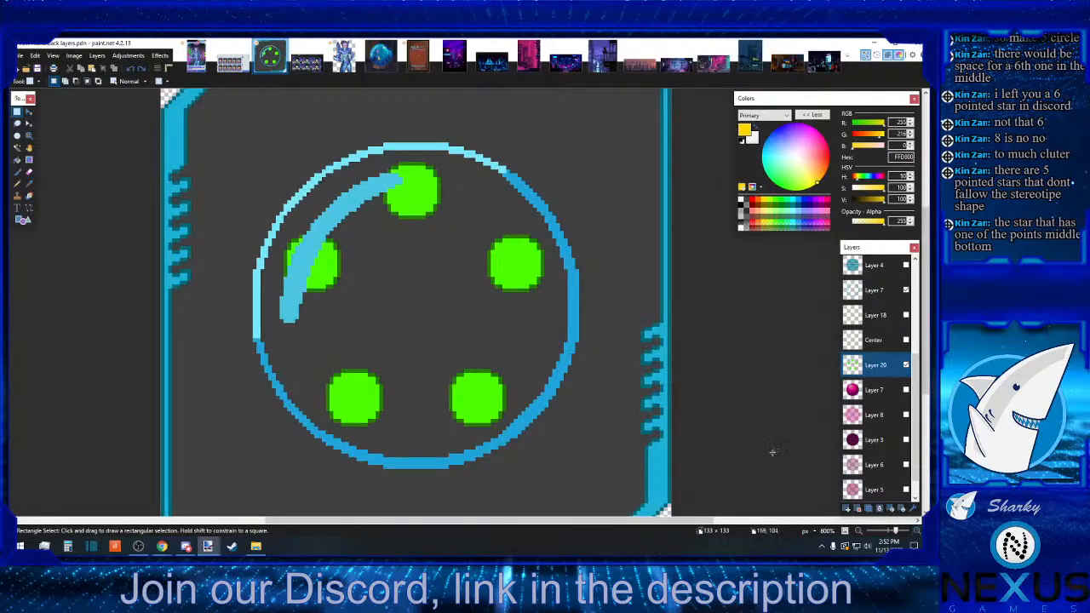
left_click(858, 531)
left_click(858, 532)
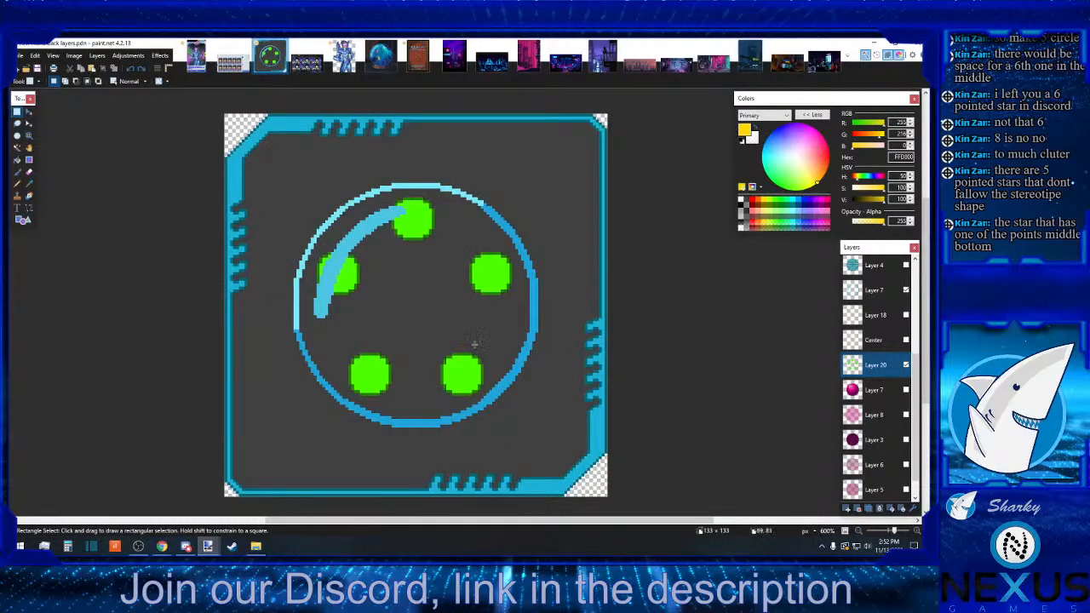
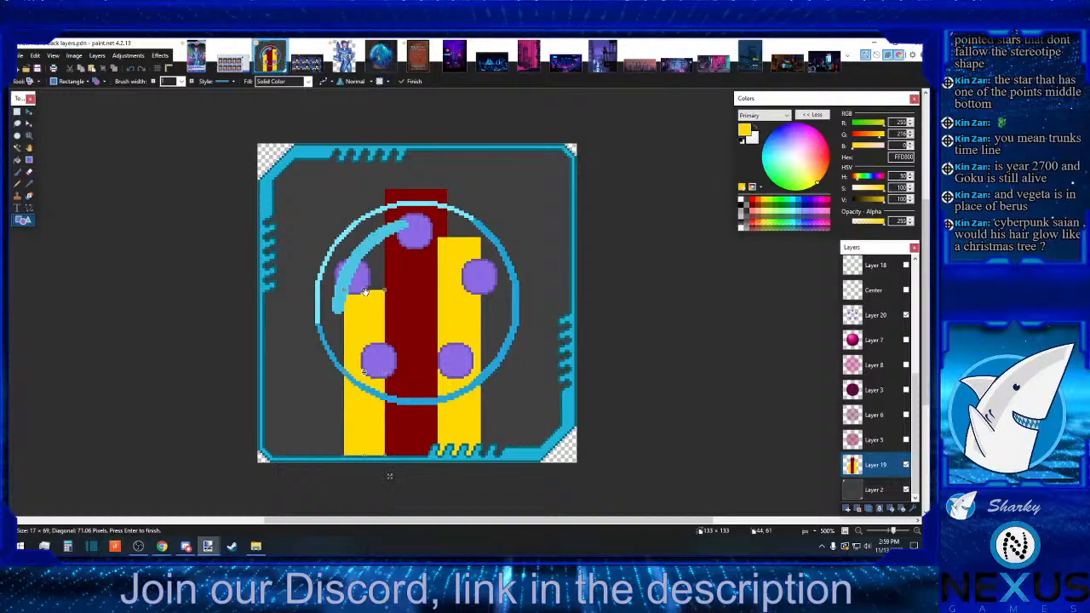
Extend the left yellow building rectangle on Layer 19 upward to about the middle of the upper-left circle
left_click_drag(364, 291, 367, 278)
key("Return")
Draw a blue (0026FF) building rectangle about 24 × 100 px on Layer 19, overlapping the left yellow building's outer side
left_click(806, 201)
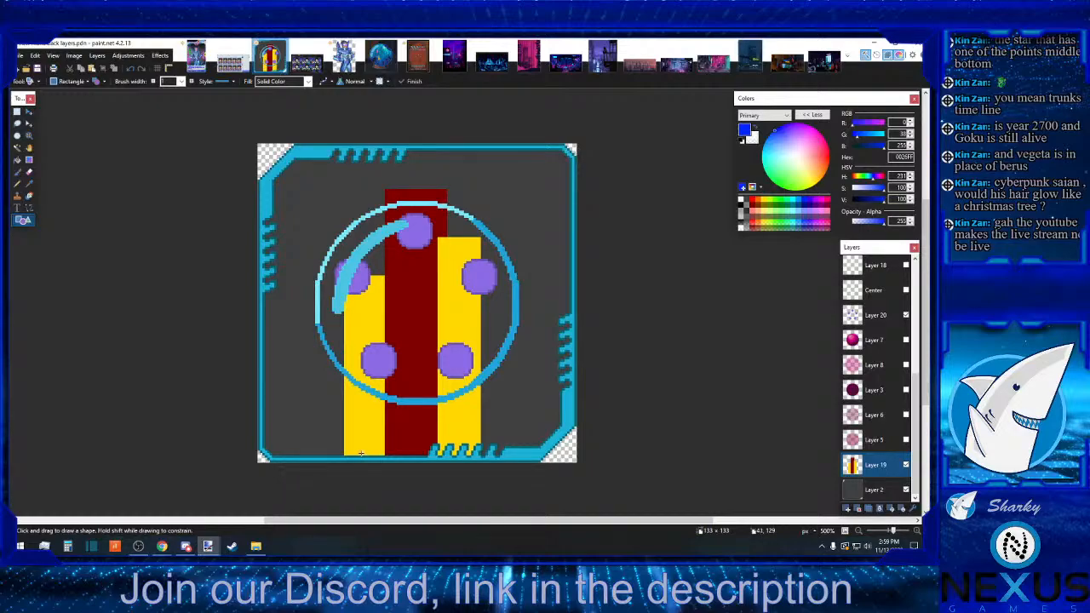
left_click_drag(362, 455, 323, 219)
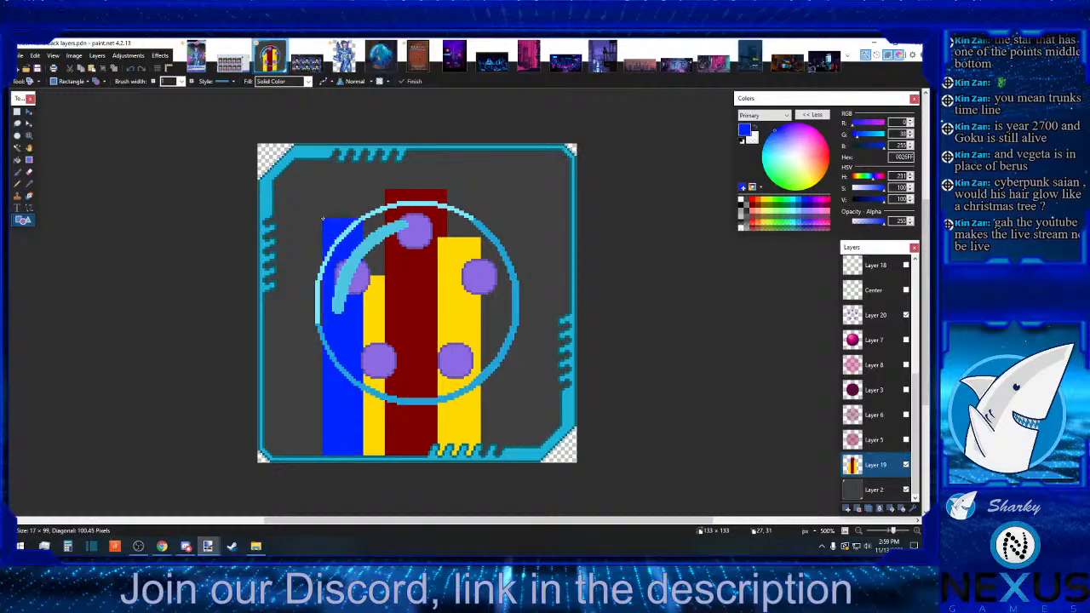
left_click_drag(323, 219, 306, 216)
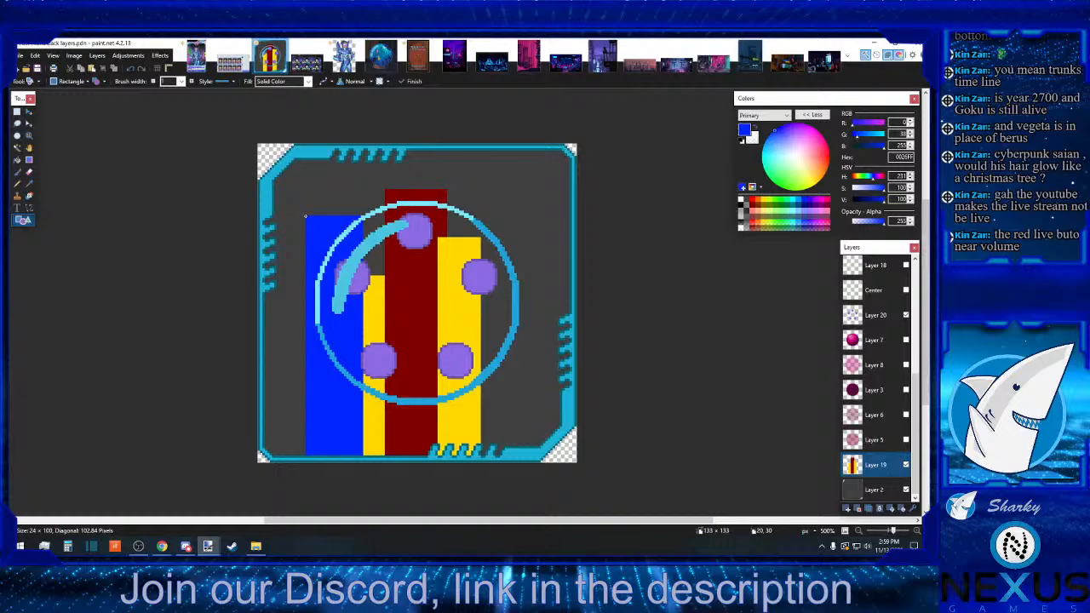
left_click_drag(304, 216, 304, 214)
left_click_drag(304, 213, 304, 214)
key("Return")
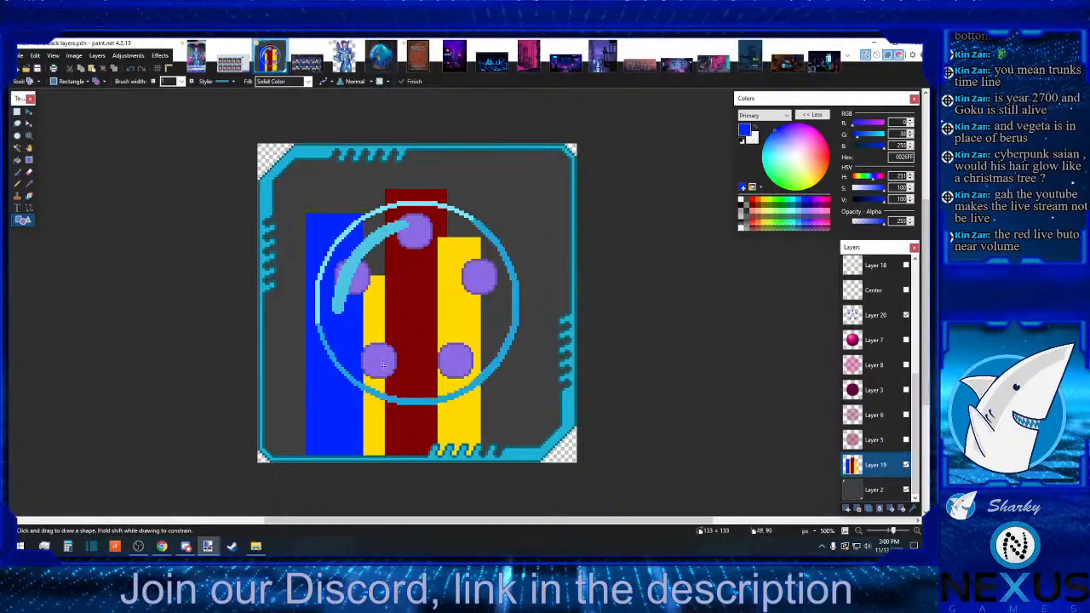
Examine the tilted buildings inside the glass globe in the balloon reference image, and return to the sprite
left_click(381, 55)
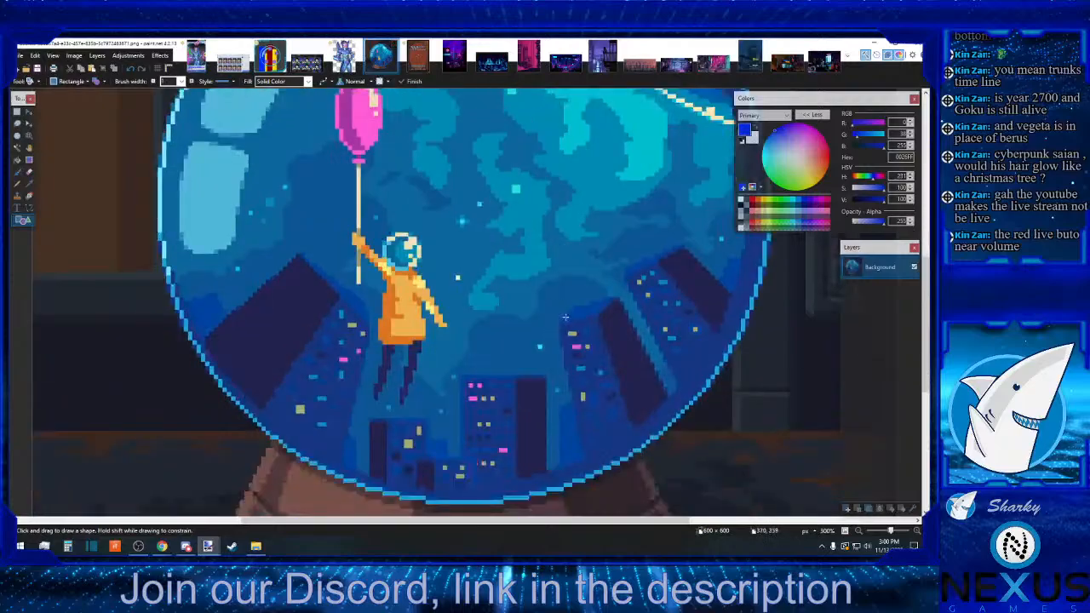
scroll(565, 317, "up", 2)
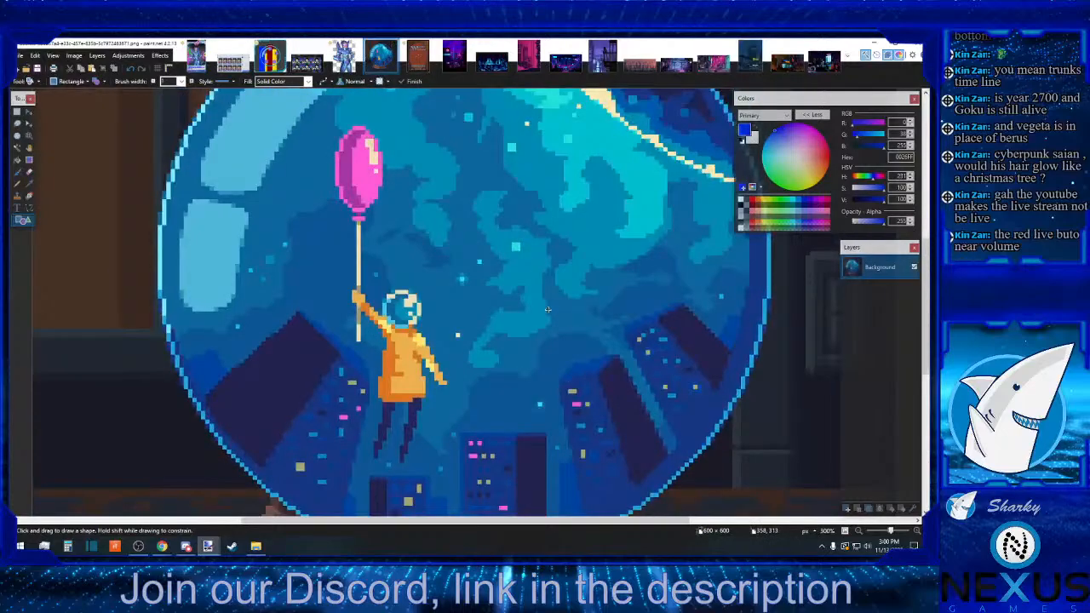
left_click(269, 55)
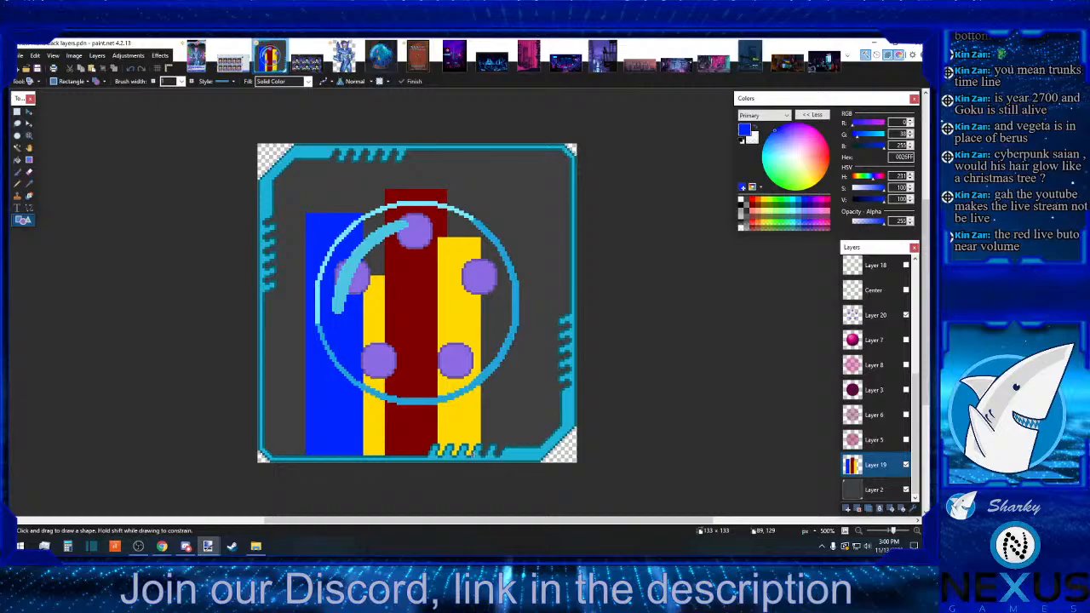
Draw a blue 15 × 74 px building beside the right yellow one and a red (FF0000) 17 × 116 px building near the right border
mouse_move(471, 454)
left_mouse_down()
mouse_move(501, 381)
mouse_move(507, 279)
left_mouse_up()
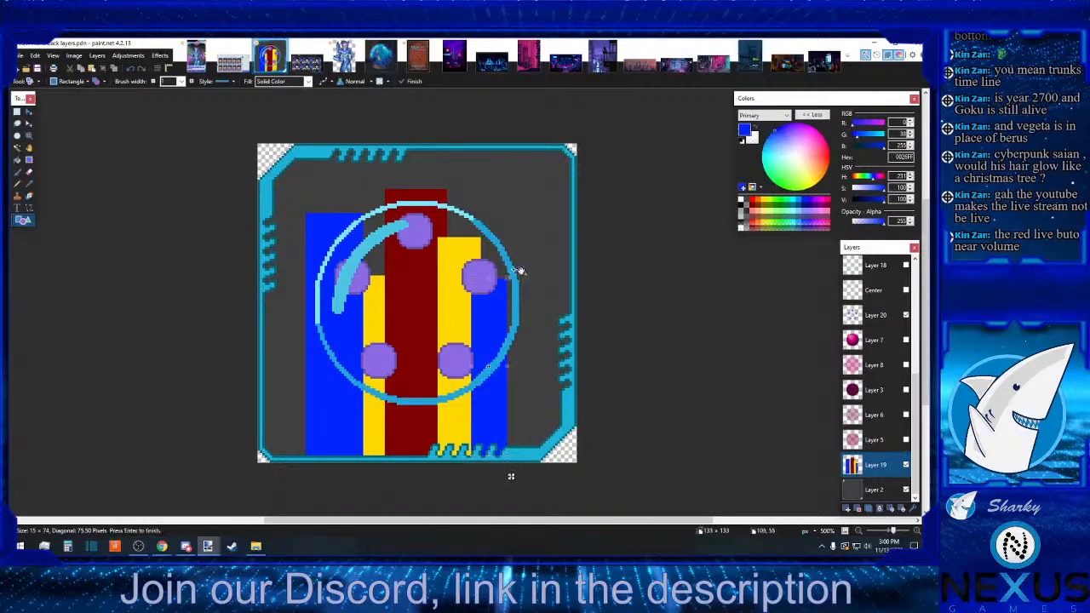
left_click(752, 199)
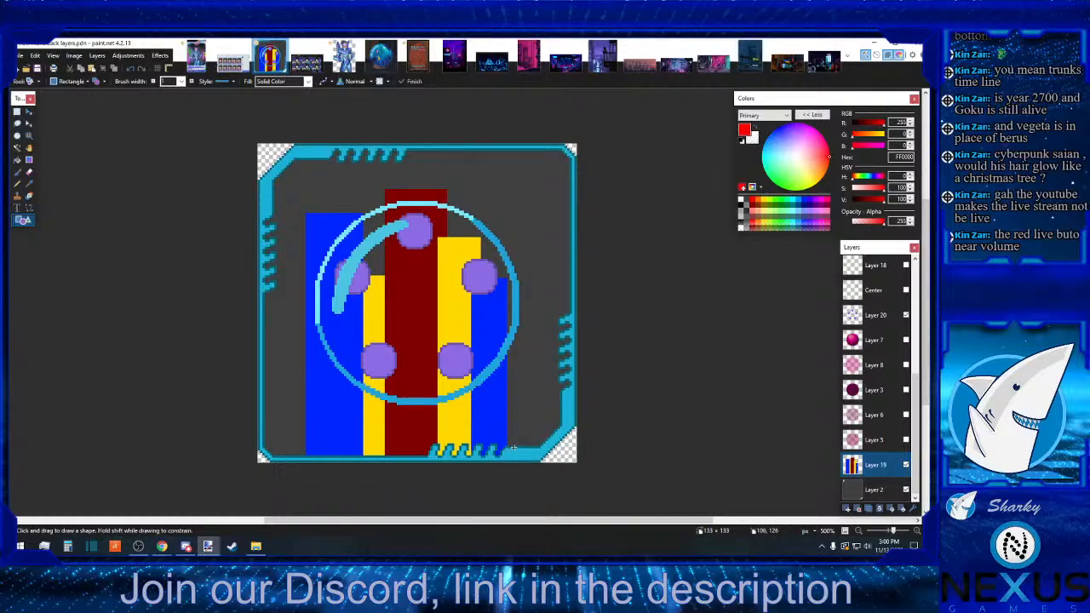
left_click_drag(513, 448, 551, 178)
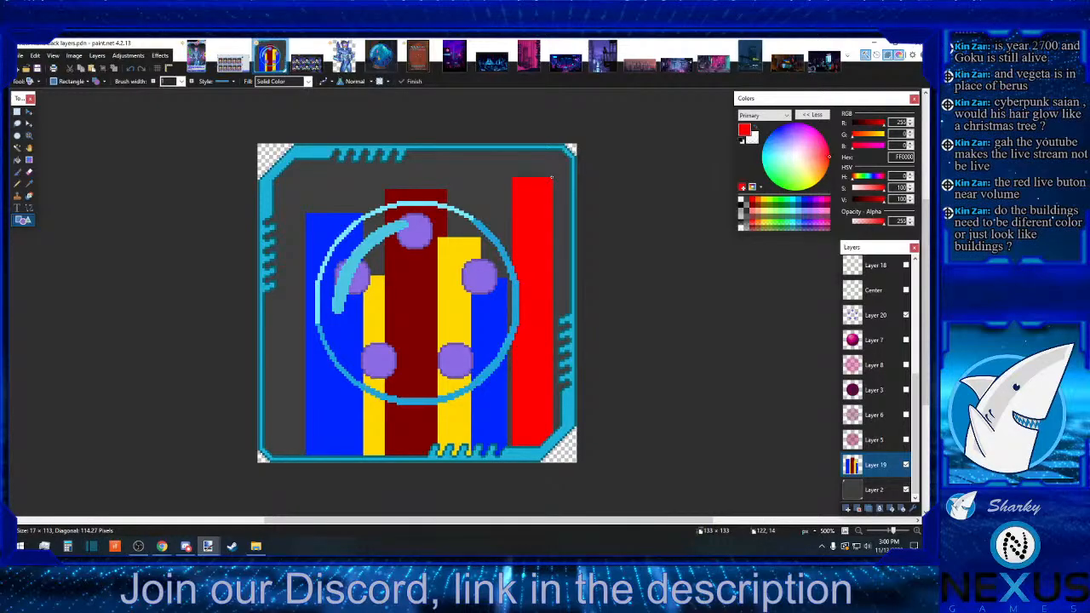
left_click_drag(551, 178, 552, 171)
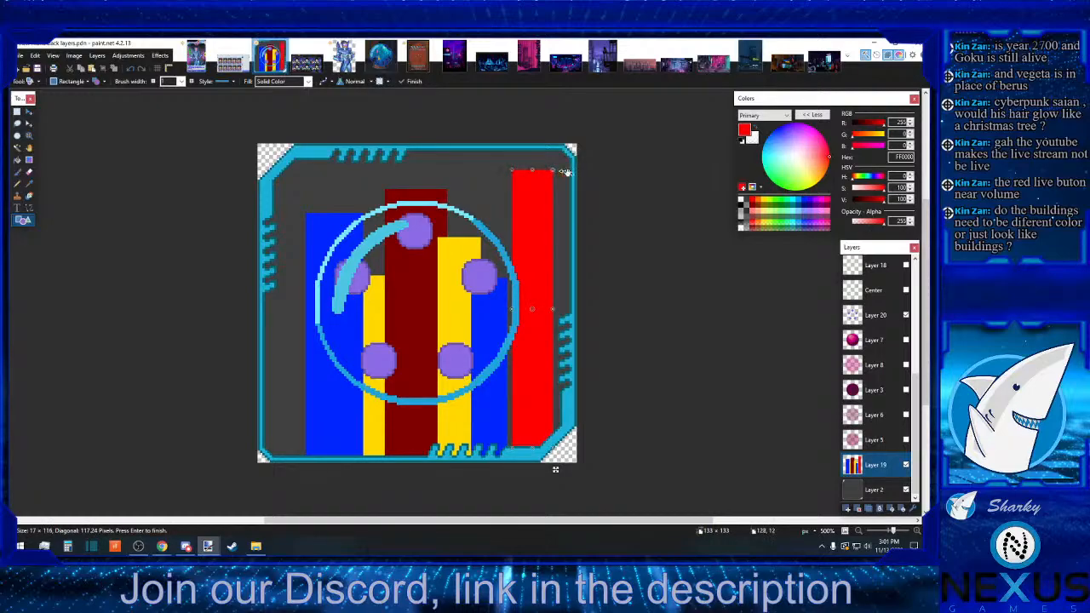
Examine the cyberpunk city reference images for the shapes, heights and layering of their buildings
left_click(455, 57)
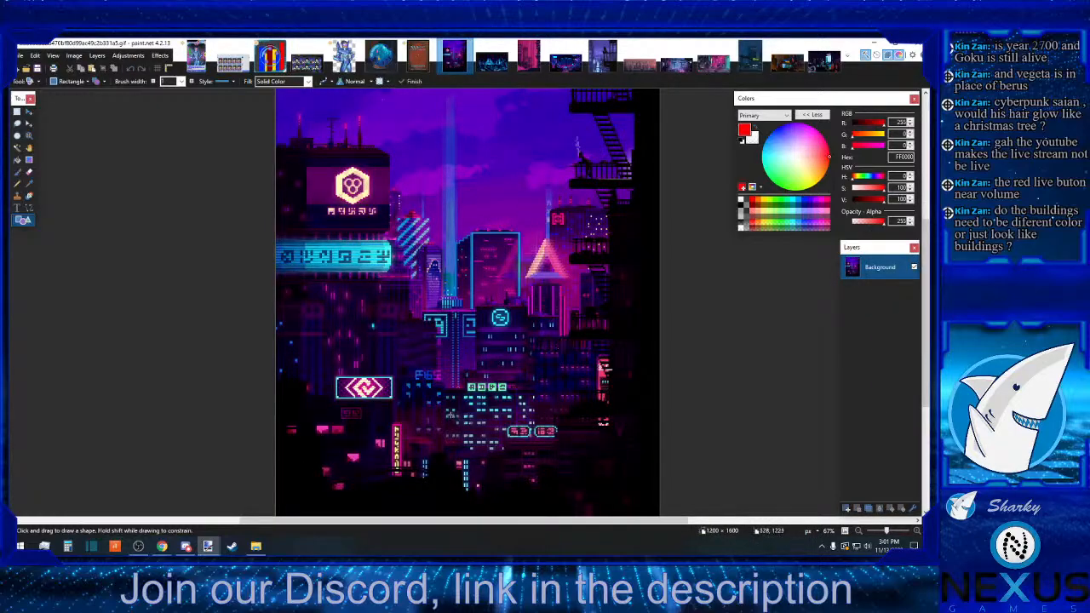
left_click(492, 56)
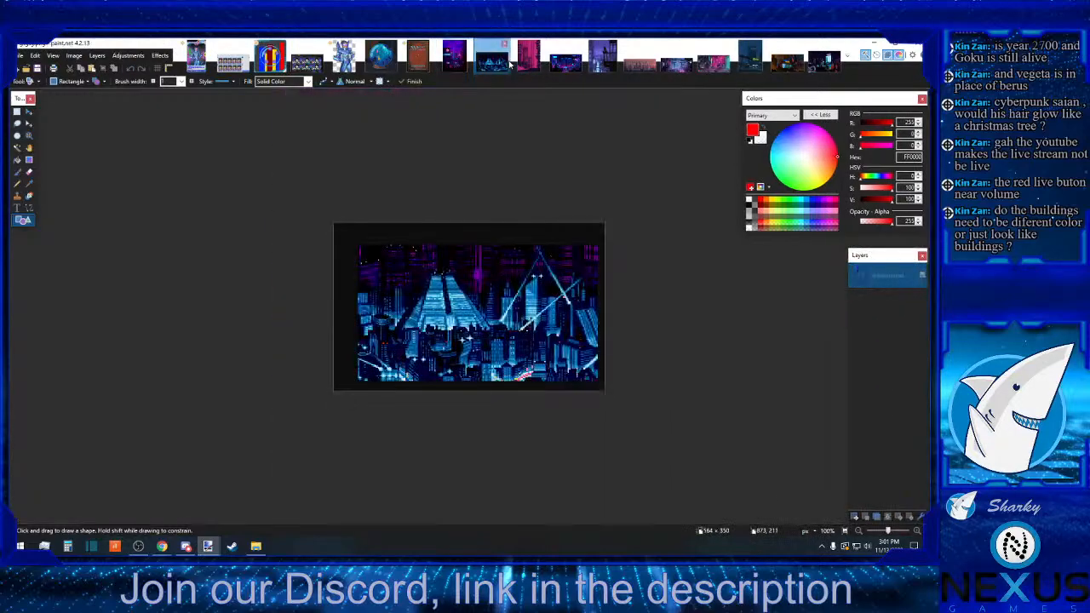
left_click(528, 56)
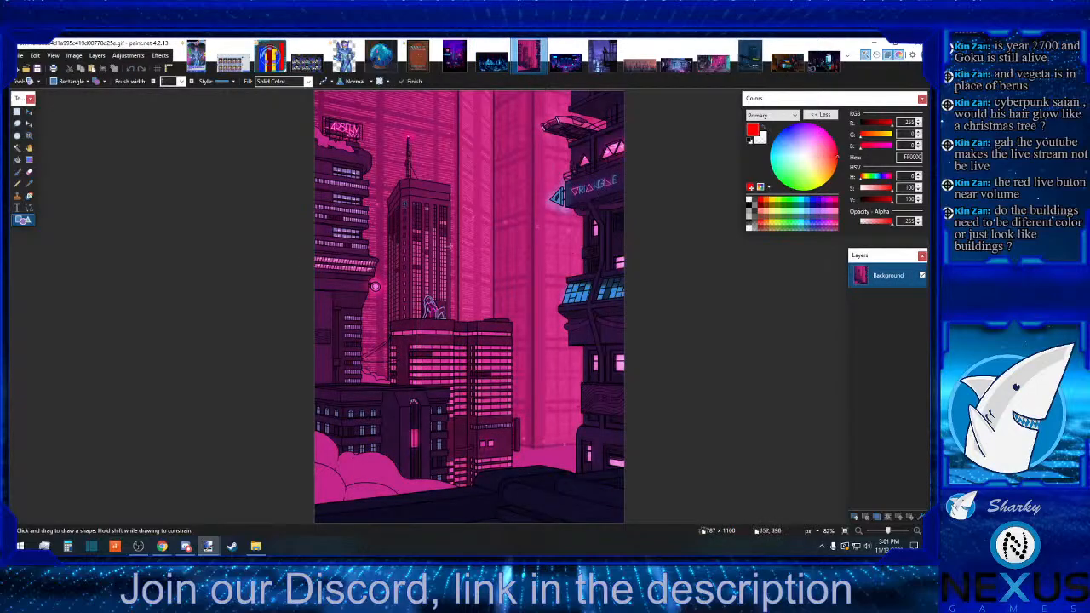
left_click(566, 59)
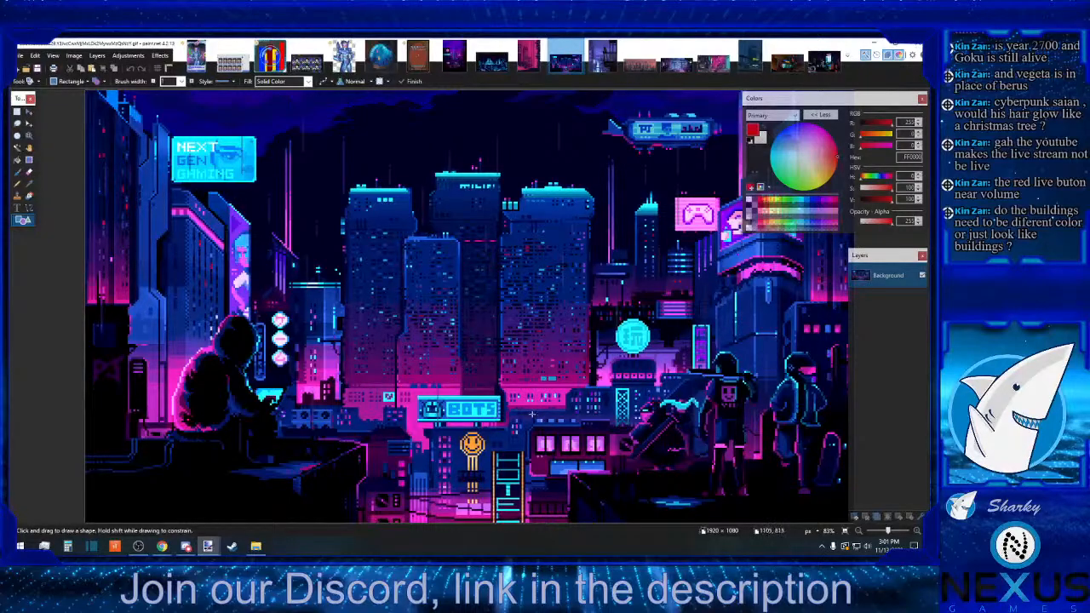
left_click(602, 56)
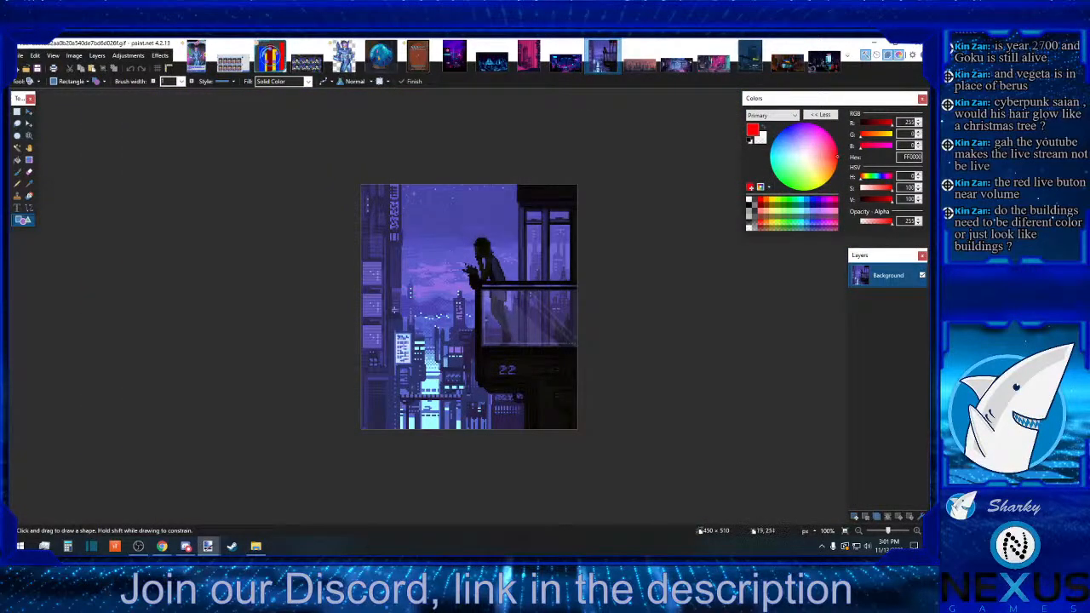
left_click(640, 58)
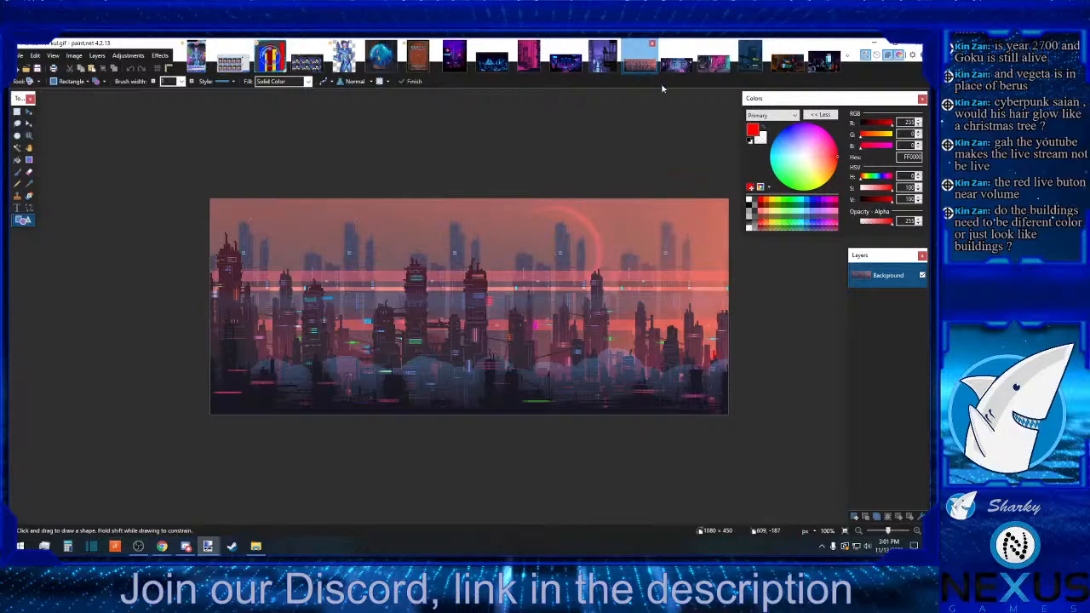
left_click(677, 61)
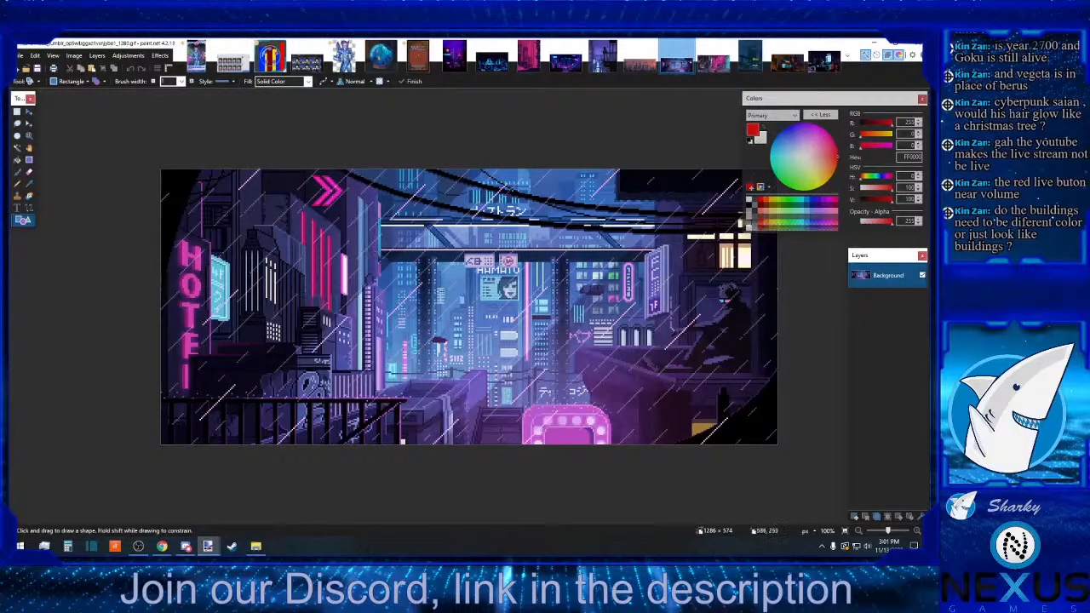
left_click(715, 67)
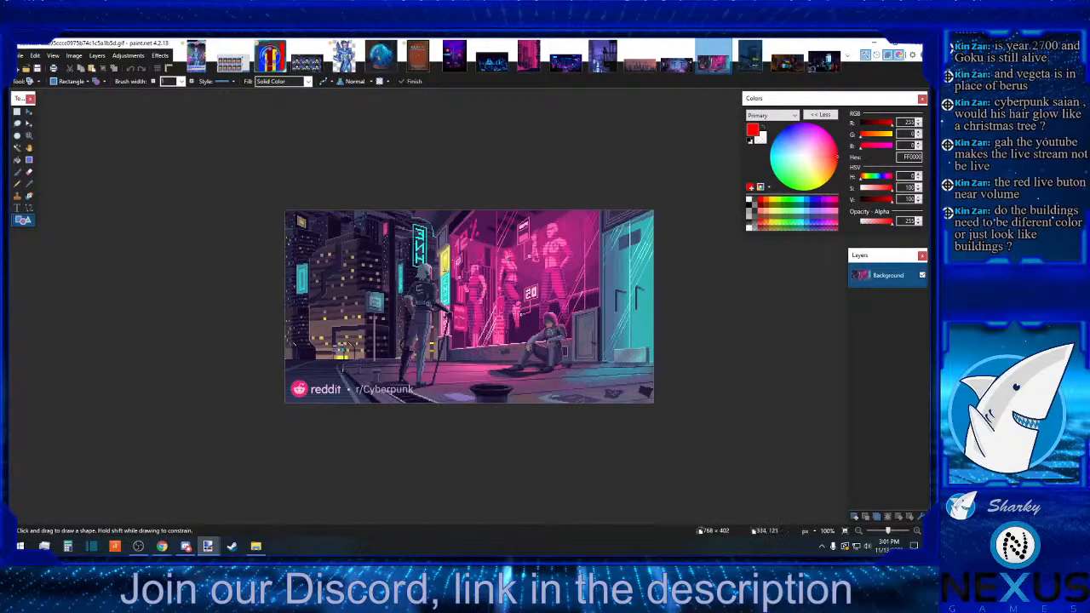
left_click(751, 60)
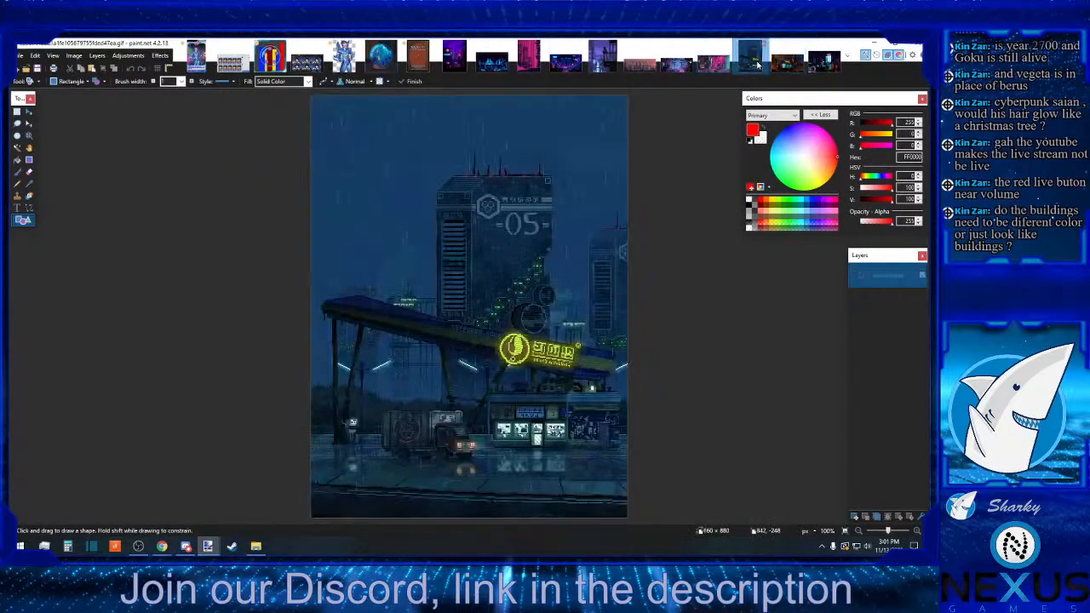
left_click(785, 67)
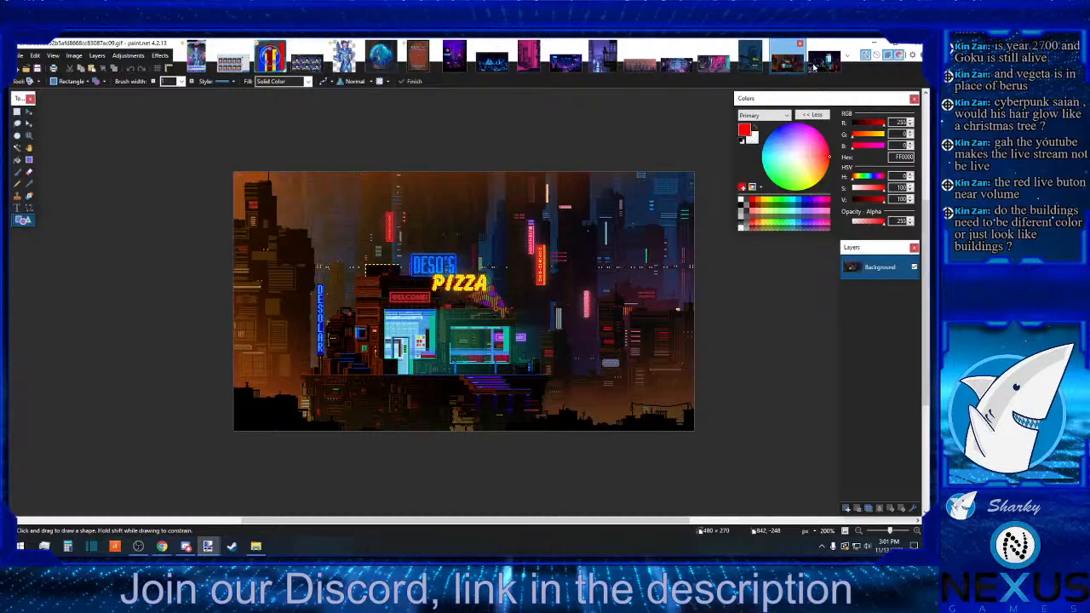
left_click(814, 65)
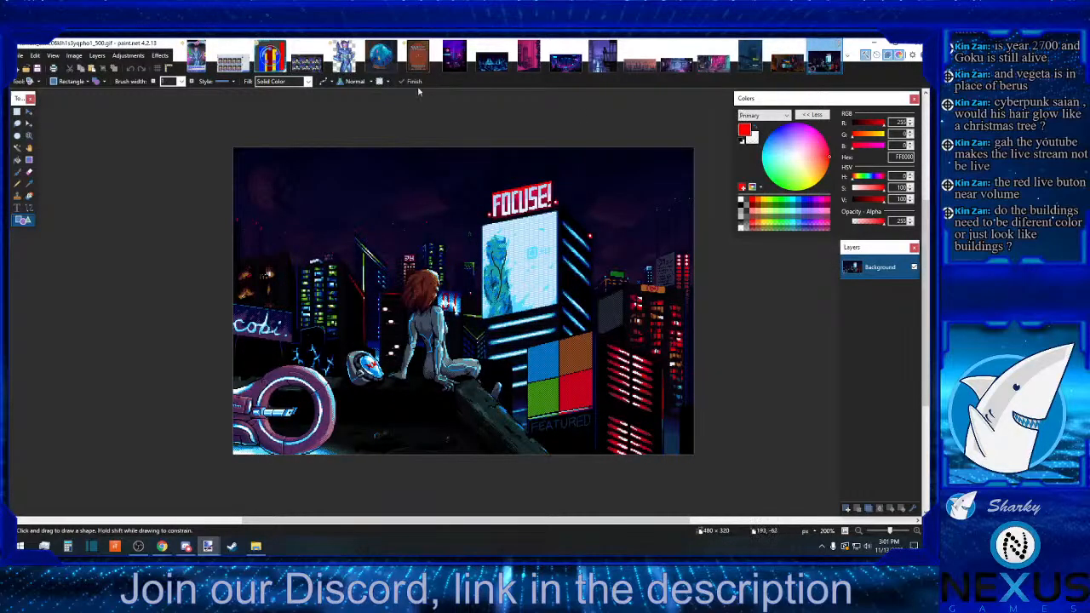
Compare the buildings inside the glass globe of the balloon reference image with the sprite, ending back on the sprite
left_click(374, 61)
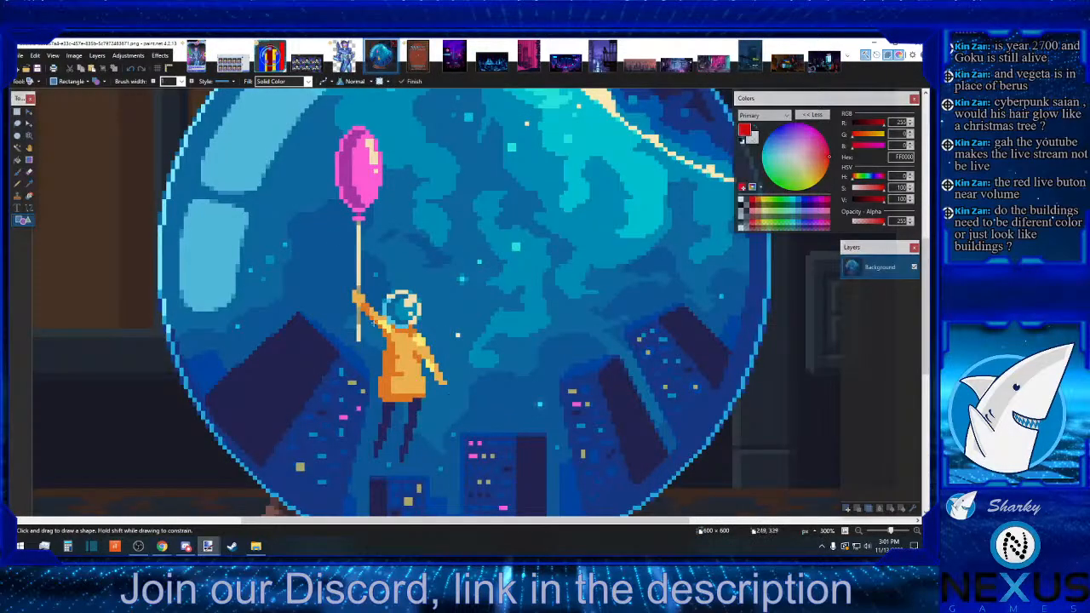
left_click(270, 58)
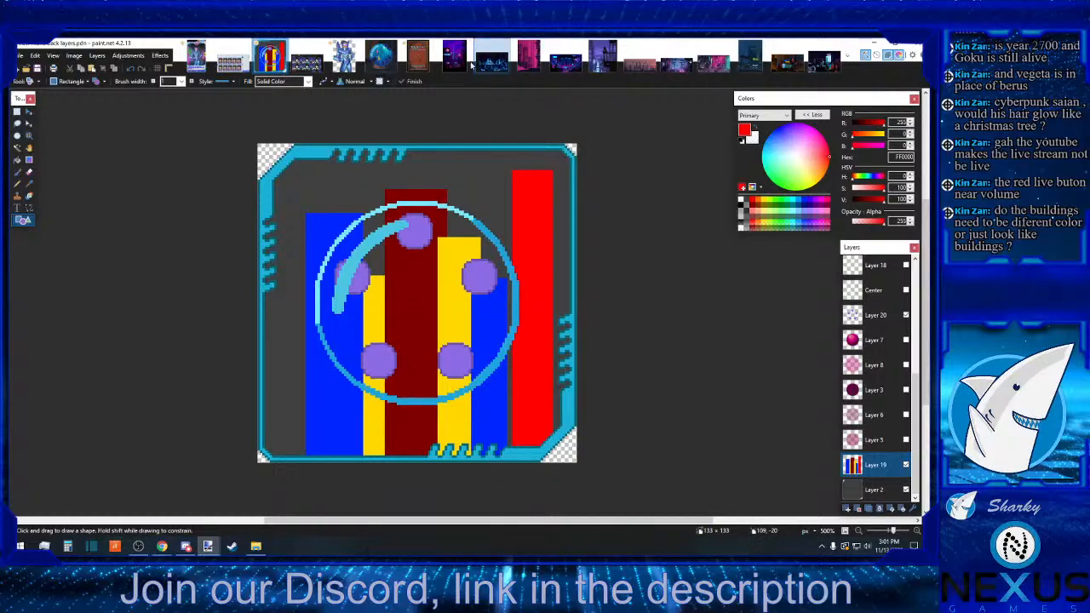
left_click(381, 56)
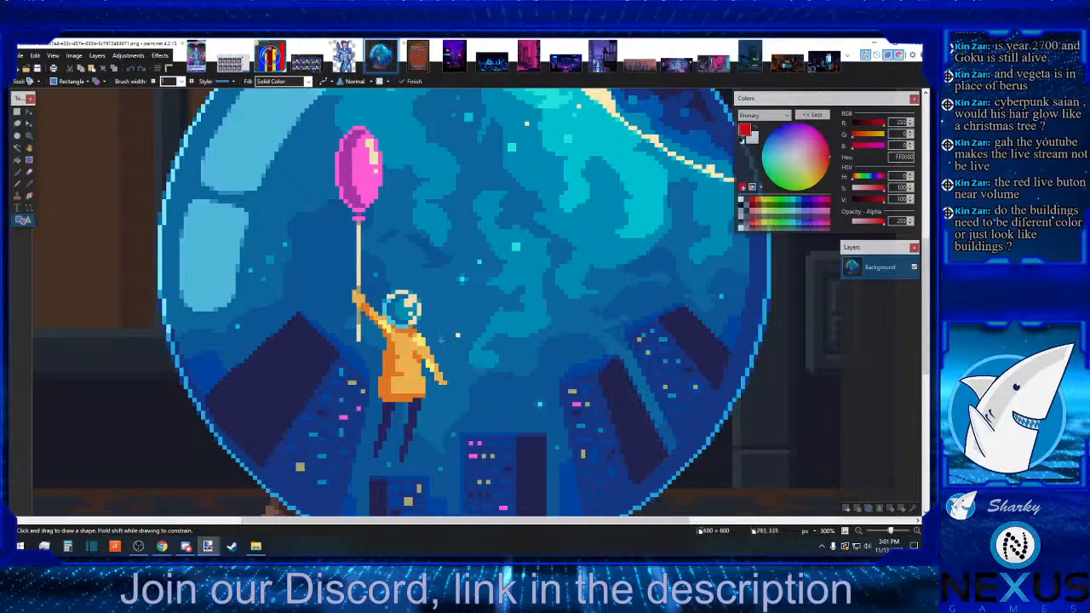
left_click(269, 57)
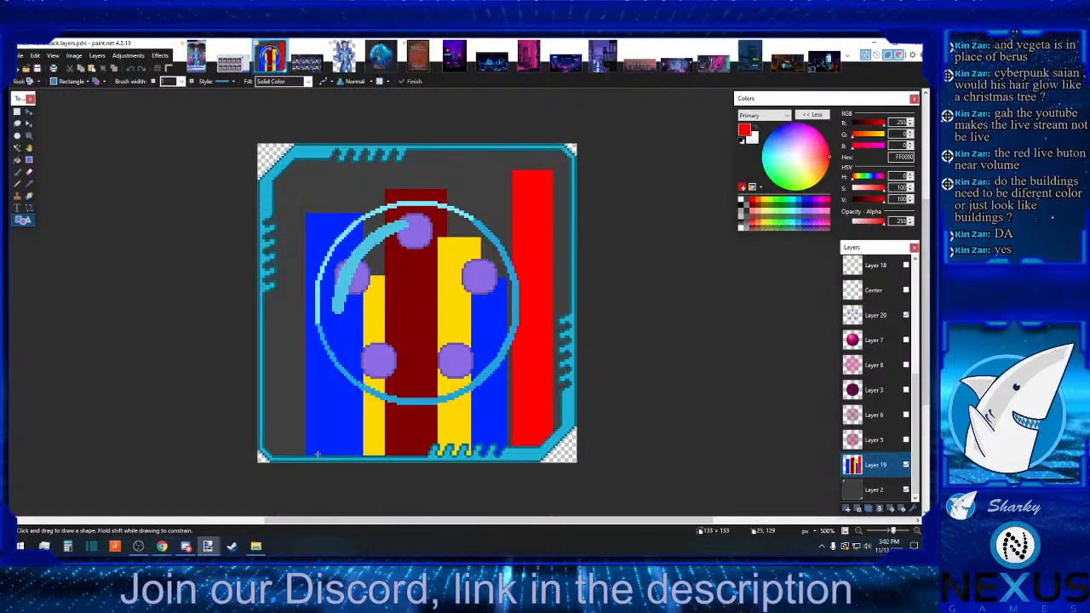
Draw a red (FF0000) 21 × 72 px building on Layer 19, overlapping the outer side of the left blue building
left_click_drag(321, 454, 279, 283)
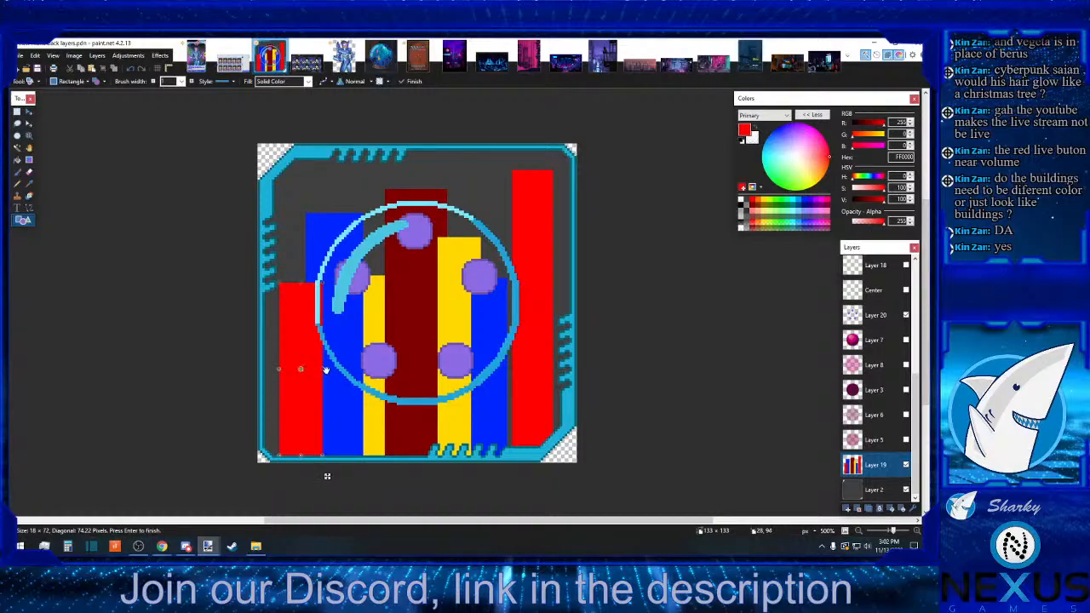
left_click_drag(326, 371, 335, 371)
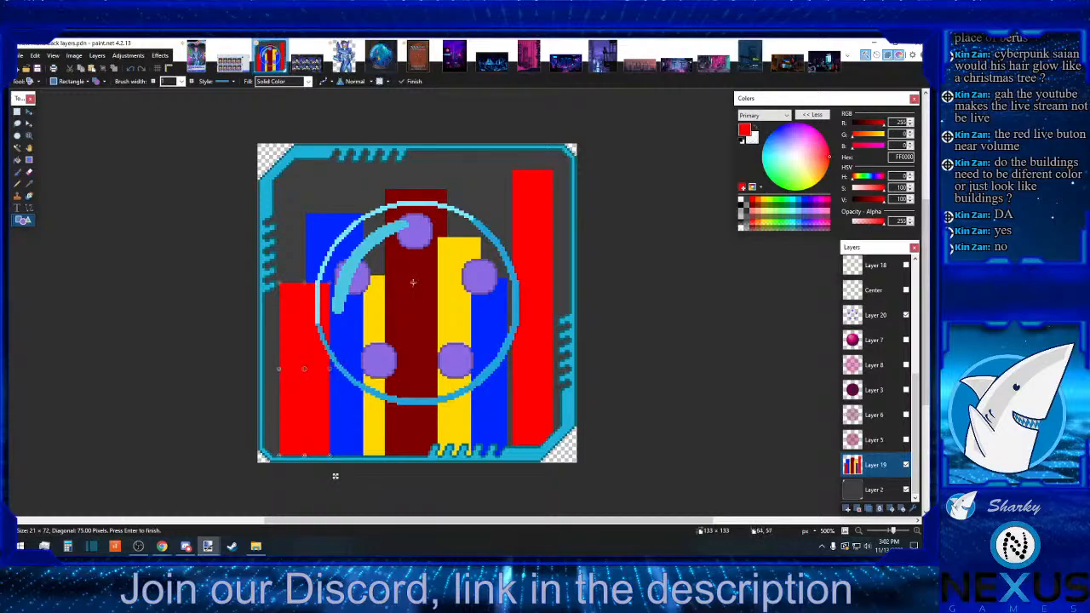
key("Return")
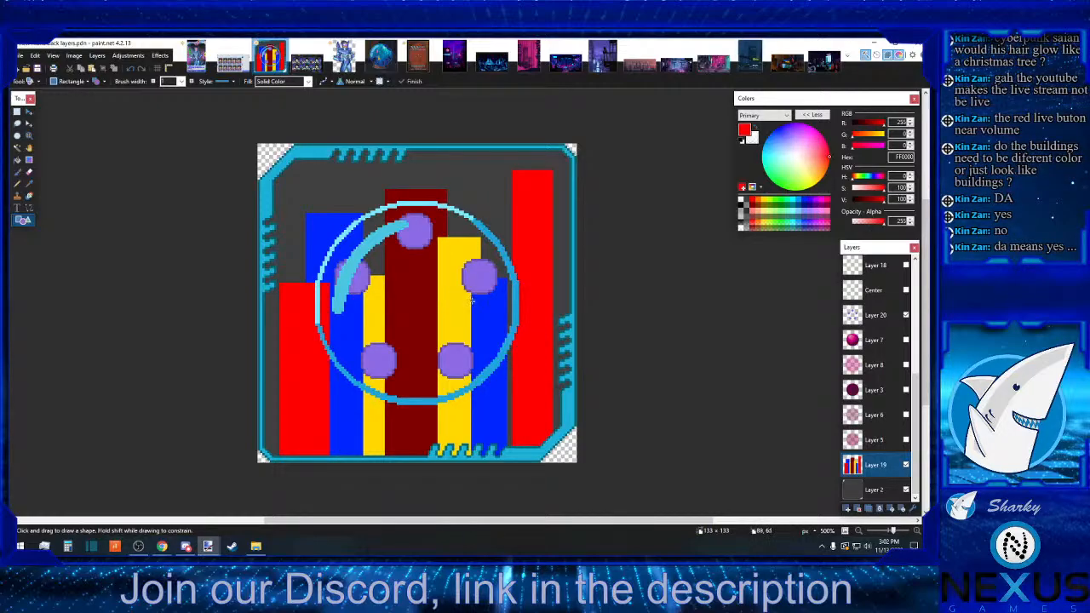
Draw yellow (FFD800) buildings against the left and right borders on Layer 19, the left one taller than the right one
left_click(767, 202)
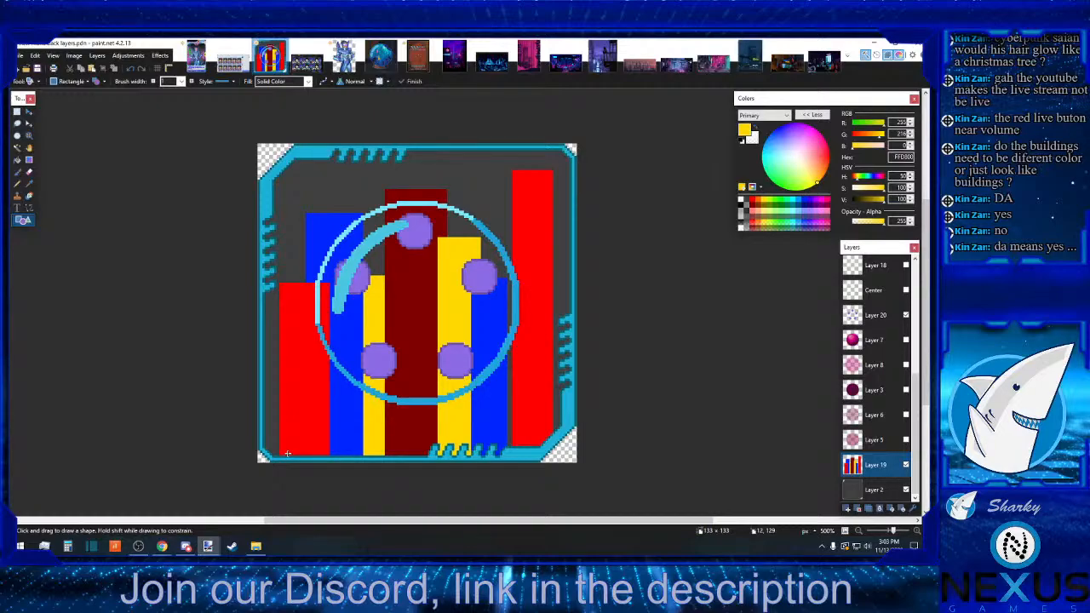
mouse_move(288, 454)
left_mouse_down()
mouse_move(266, 356)
mouse_move(265, 229)
mouse_move(253, 233)
left_mouse_up()
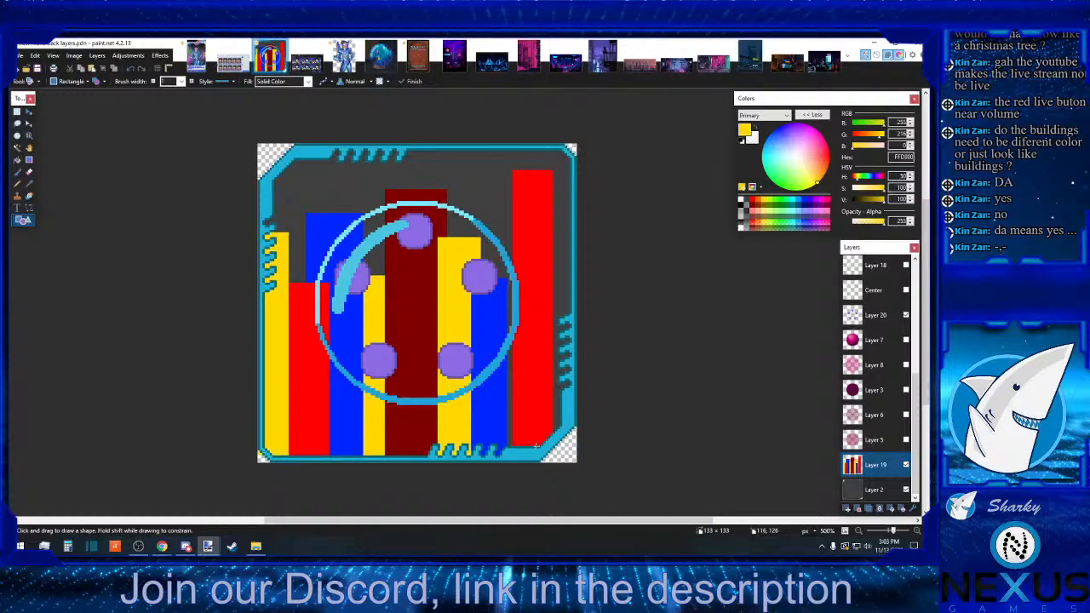
left_click_drag(535, 446, 569, 299)
left_click(636, 288)
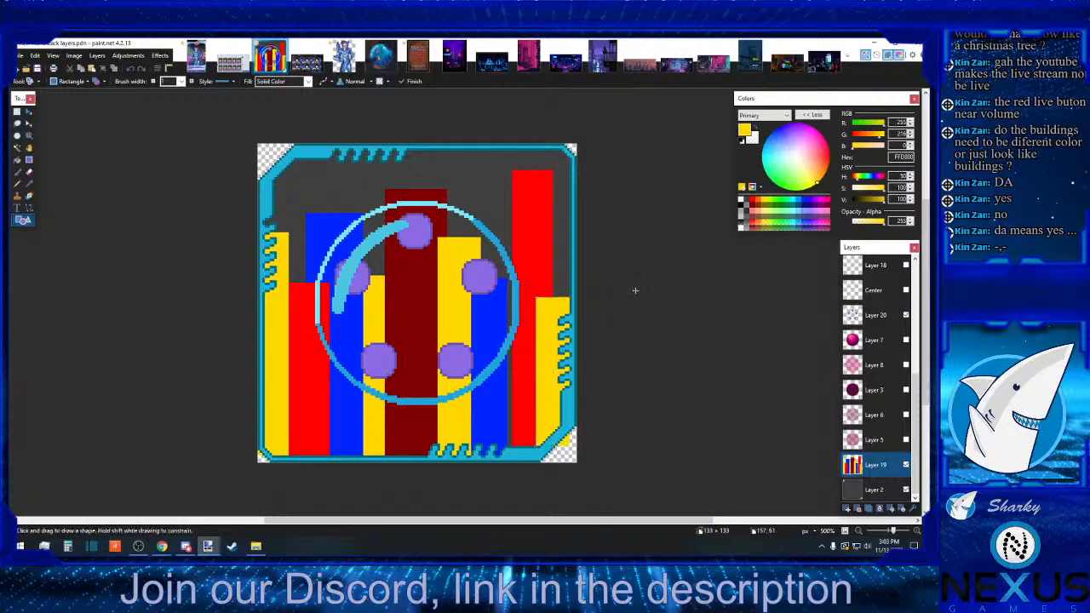
Draw a green (4CFF00) 28 × 36 px building over the dark red tower's base and a taller green one between the right yellow and blue buildings
left_click(775, 201)
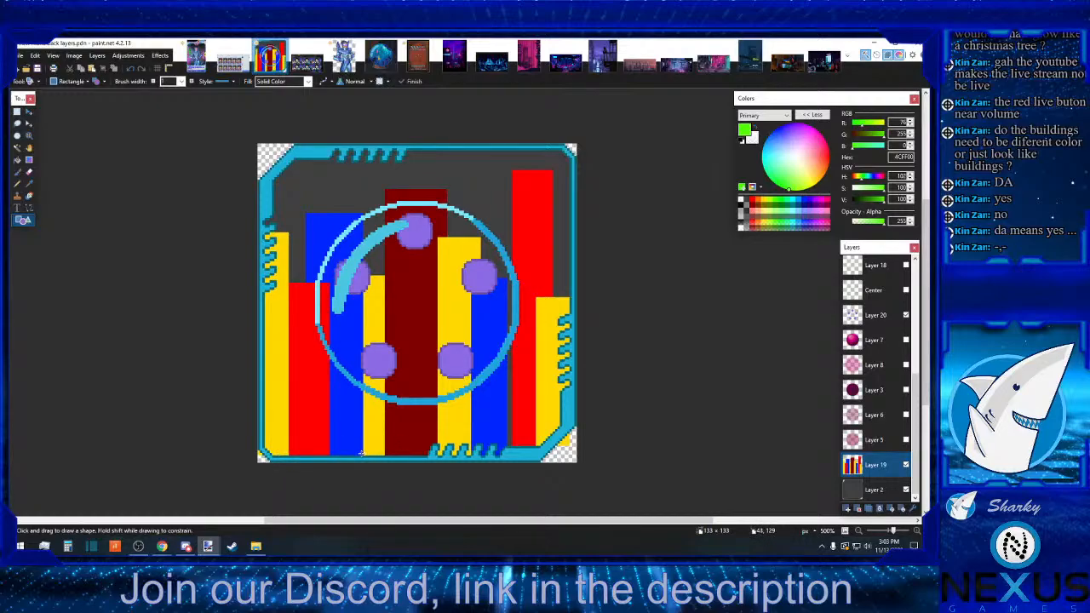
mouse_move(359, 455)
left_mouse_down()
mouse_move(397, 378)
mouse_move(423, 391)
mouse_move(423, 370)
left_mouse_up()
left_click_drag(357, 415, 353, 416)
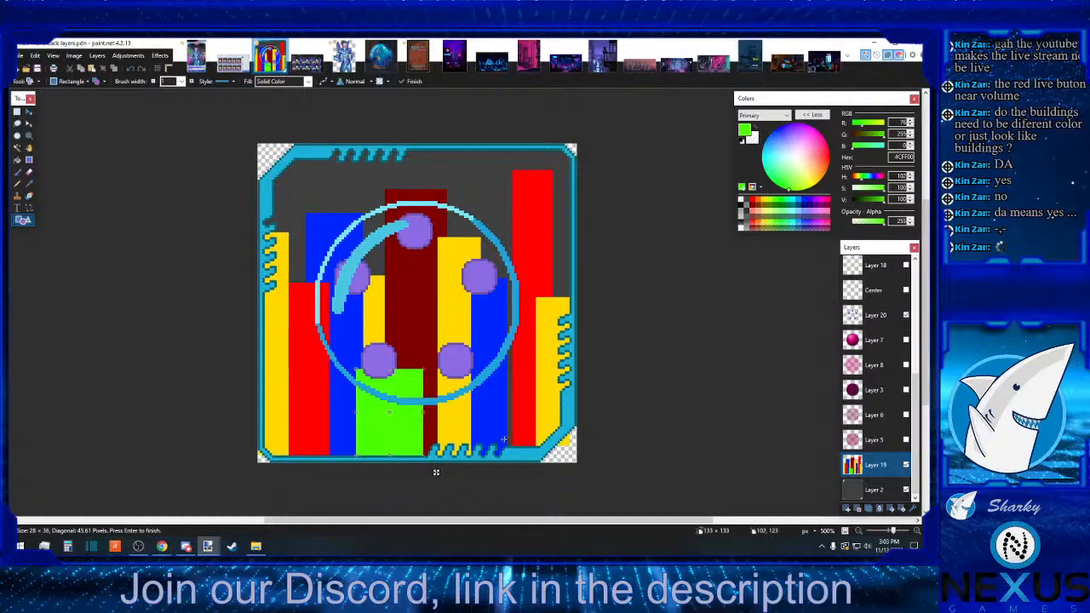
key("Return")
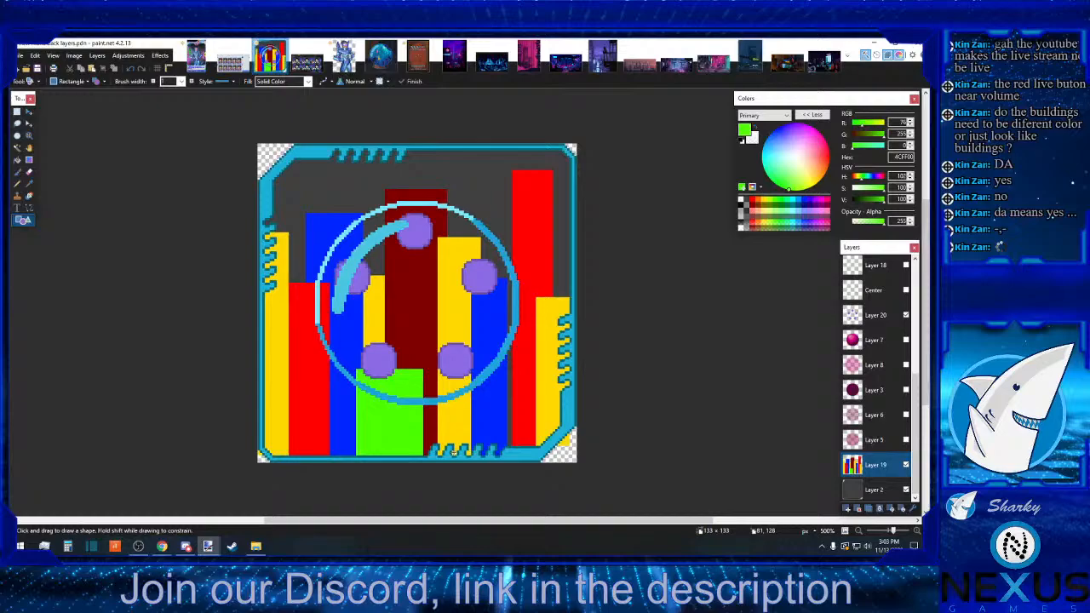
left_click_drag(454, 452, 496, 322)
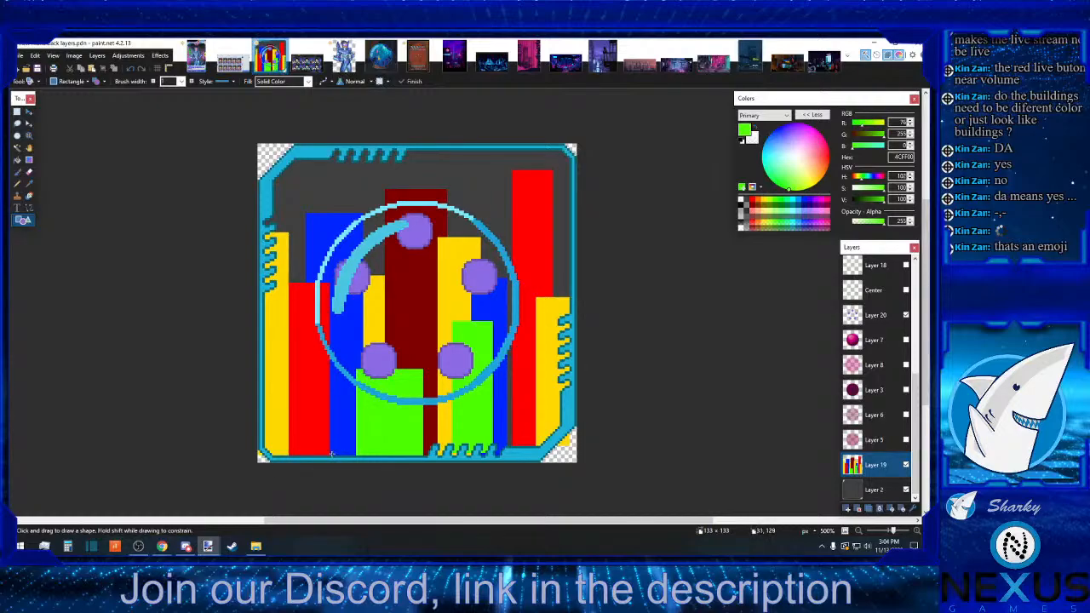
Draw a narrow green building over the seam of the left red and blue buildings and size it to 11 × 28 px
mouse_move(330, 453)
left_mouse_down()
mouse_move(295, 370)
mouse_move(307, 361)
left_mouse_up()
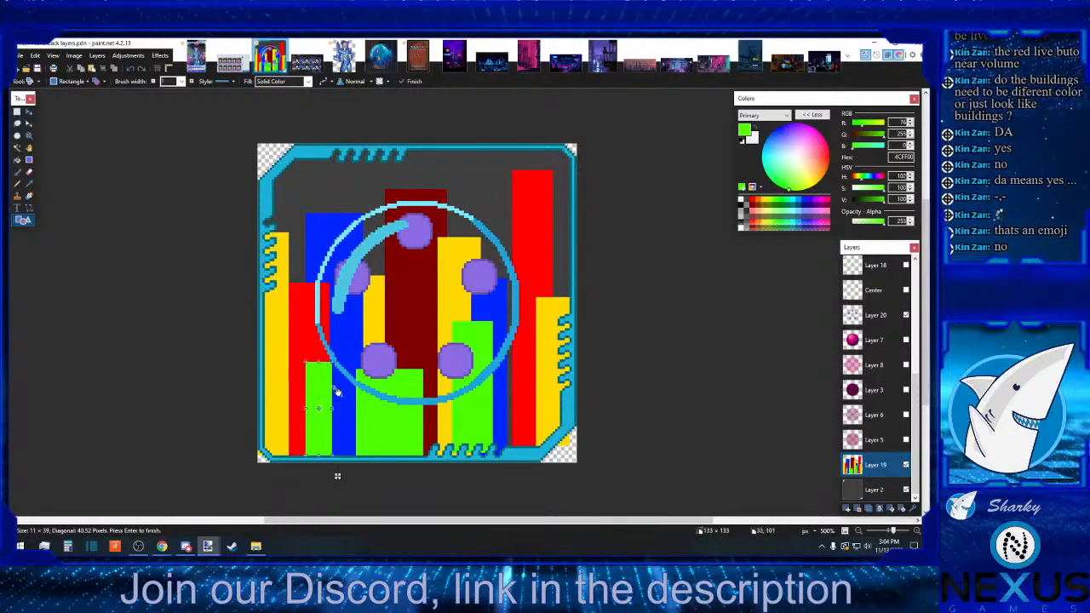
left_click_drag(338, 477, 340, 476)
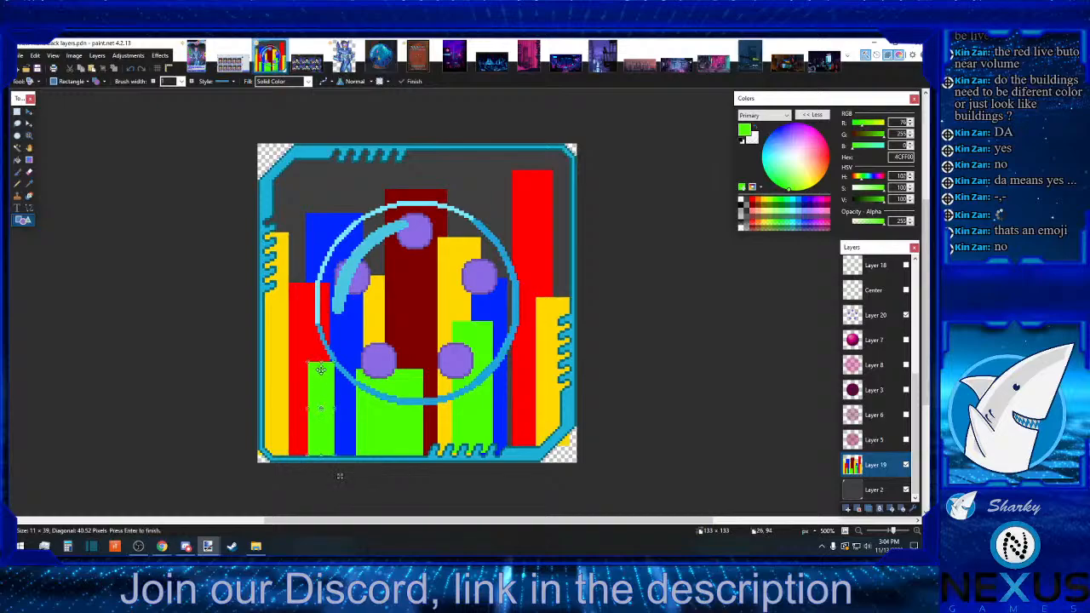
left_click_drag(322, 363, 323, 386)
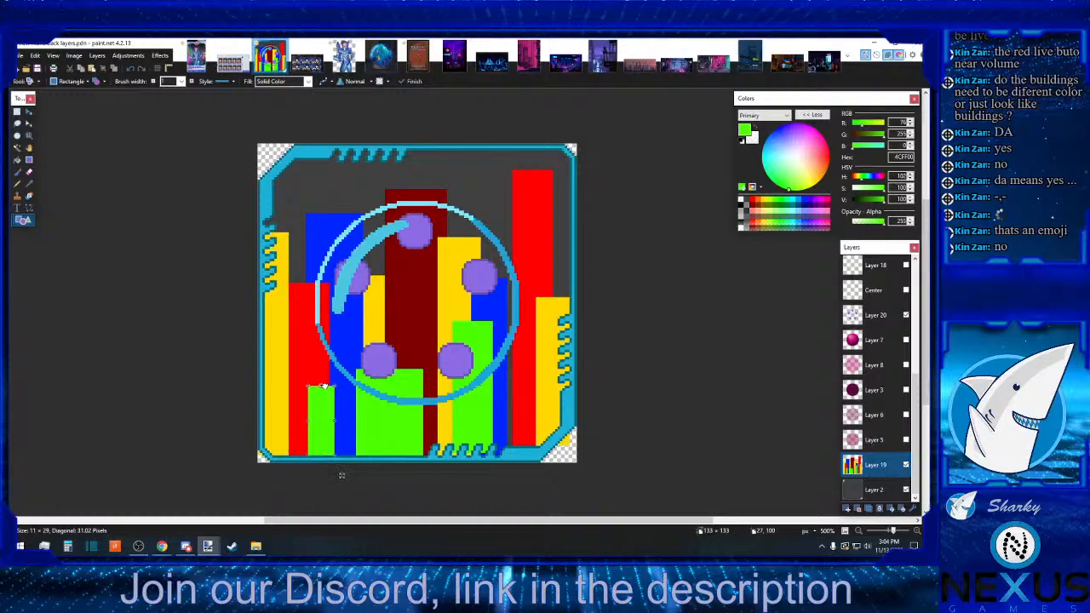
left_click_drag(323, 386, 324, 390)
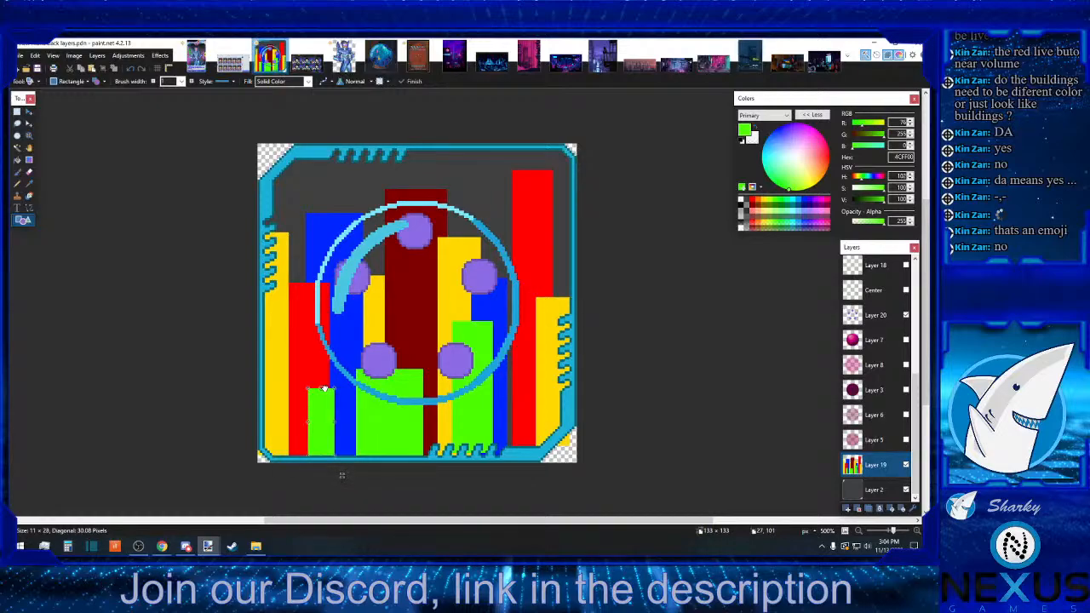